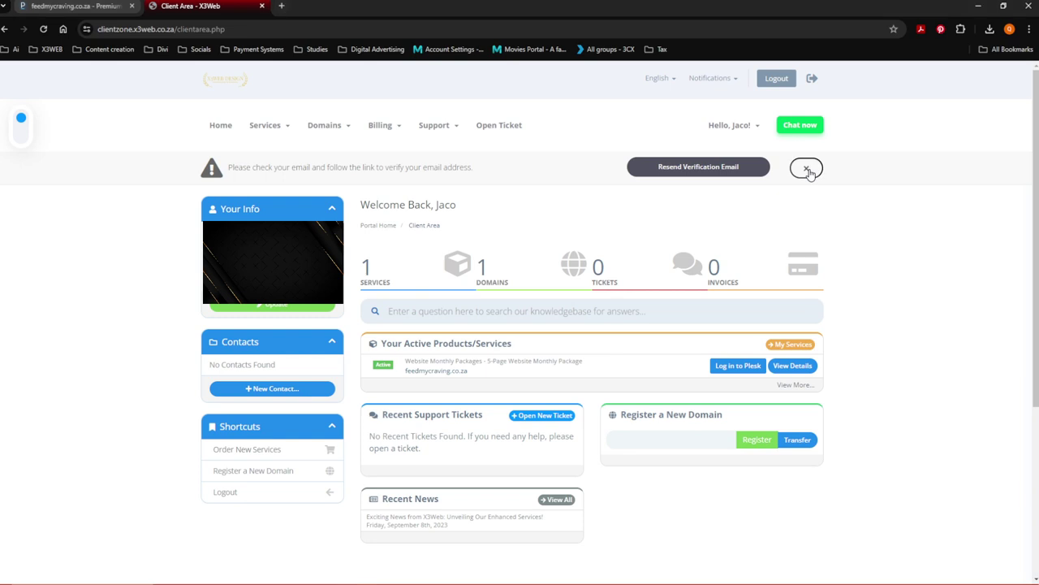
Step: Close the 'Please check your email' bar on the X3Web dashboard and highlight the host name
left_click(808, 171)
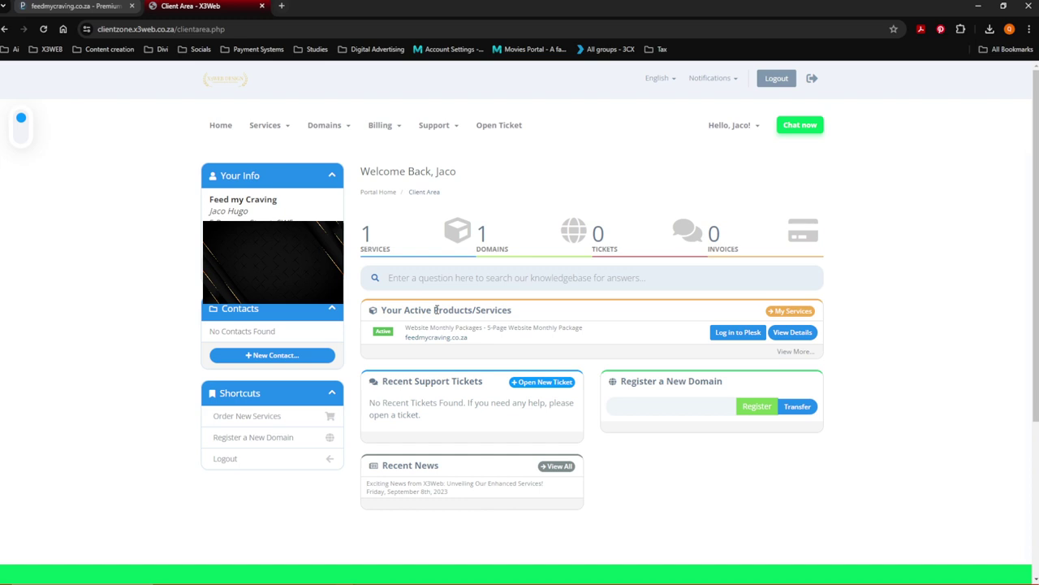
left_click_drag(123, 30, 197, 55)
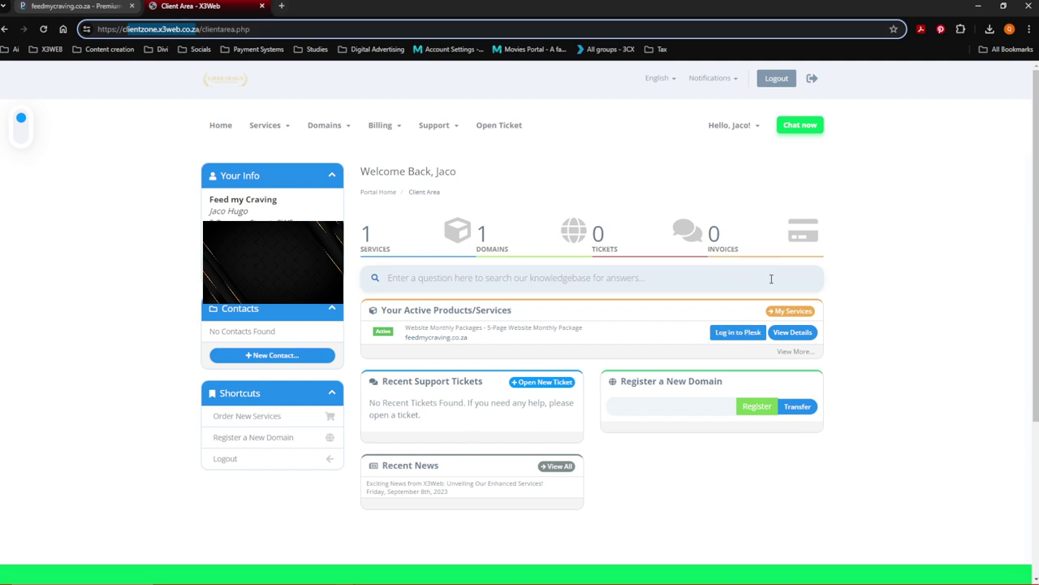
Step: Log in to Plesk from the active 5-Page Website package for feedmycraving.co.za
left_click(738, 335)
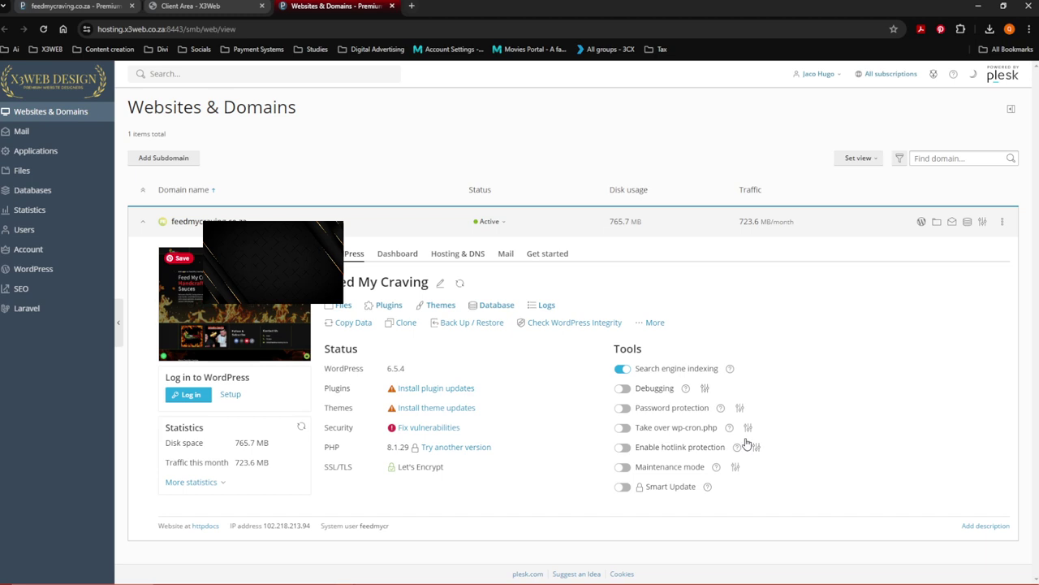
Step: Sign in to the Feed My Craving WordPress admin from Plesk
left_click(189, 395)
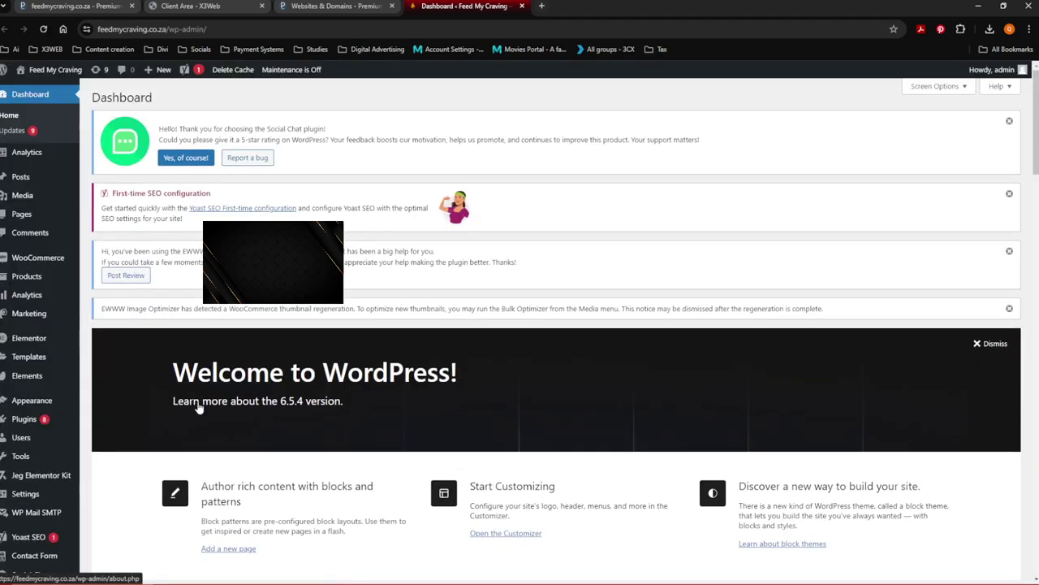
scroll(244, 406, "down", 7)
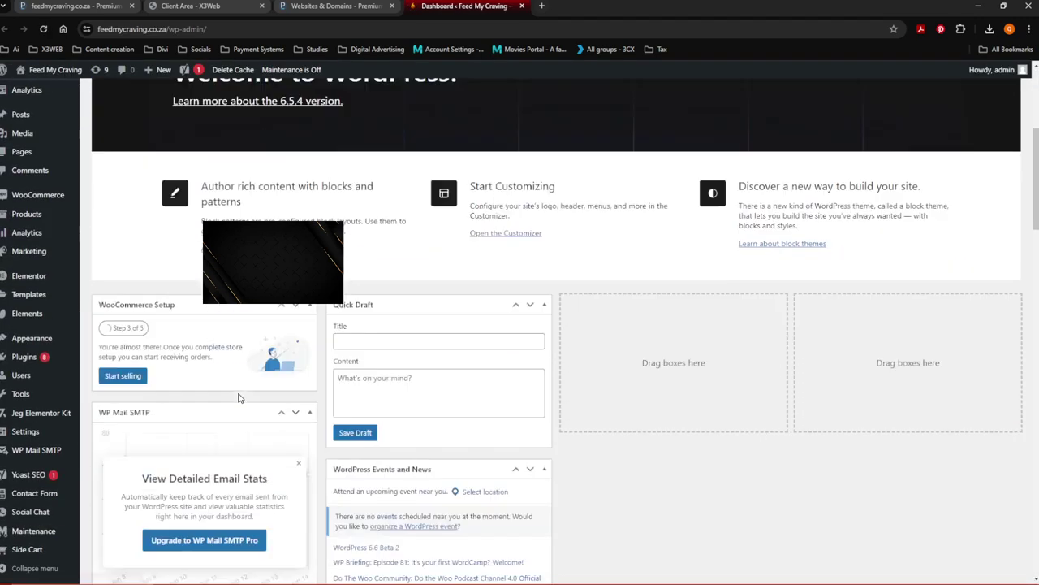
scroll(240, 398, "down", 15)
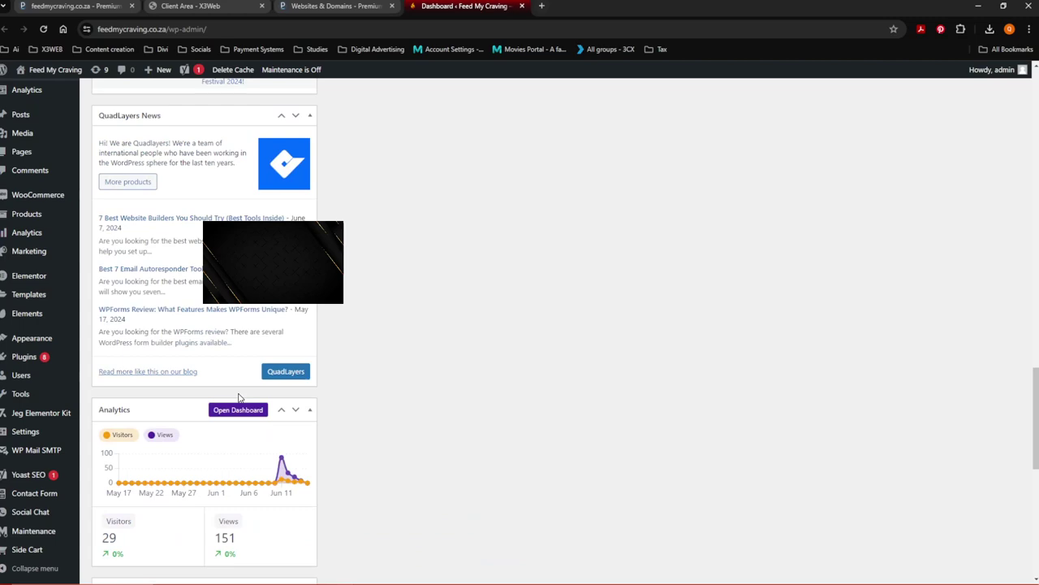
scroll(239, 398, "up", 20)
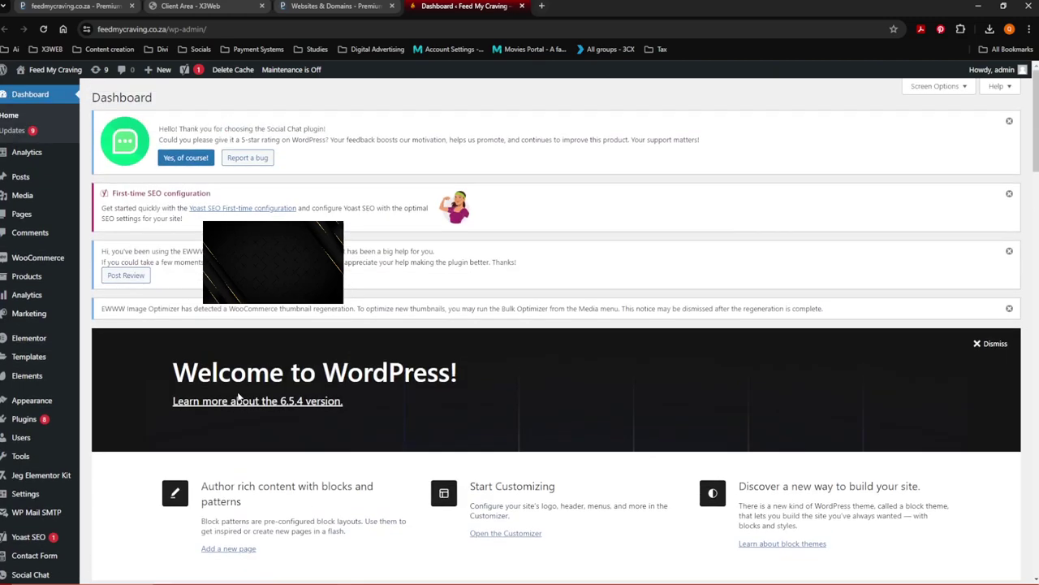
mouse_move(45, 343)
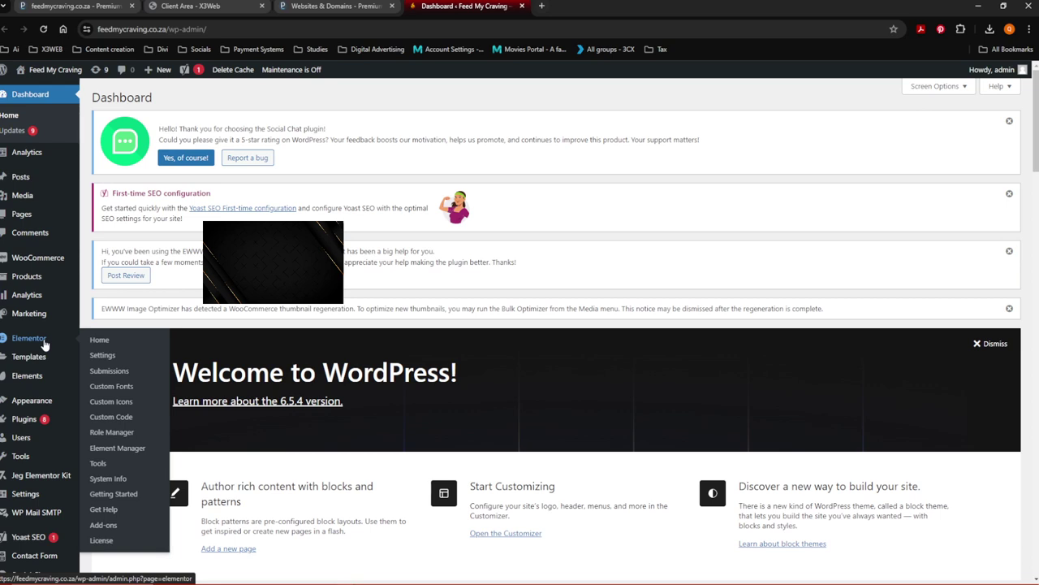
mouse_move(37, 382)
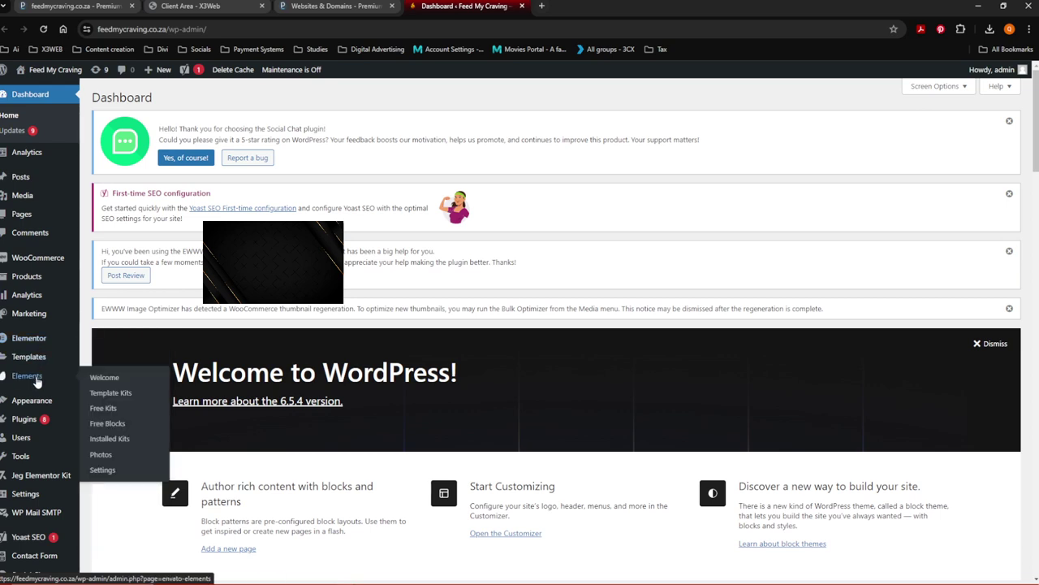
mouse_move(37, 403)
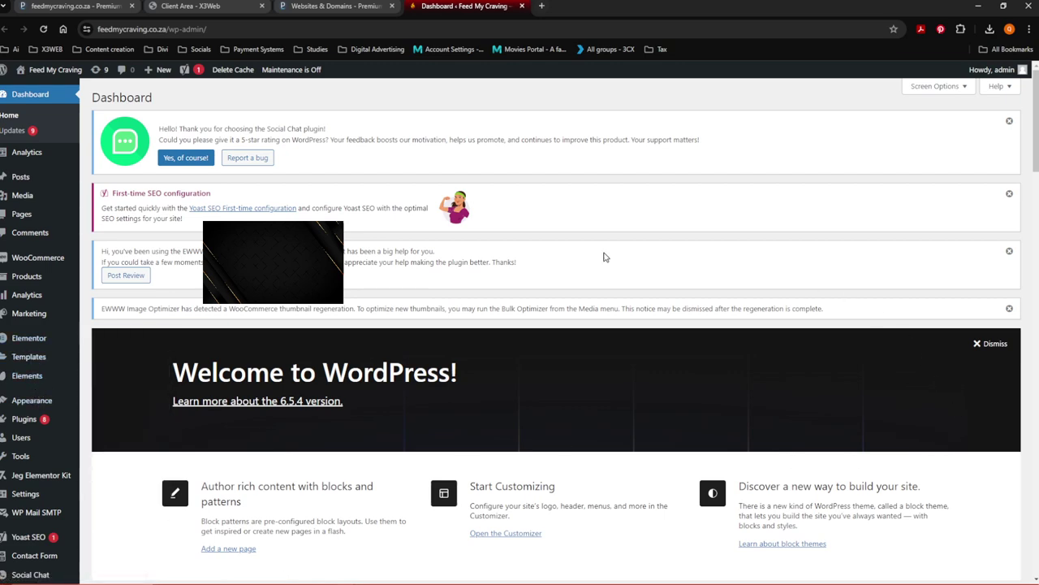
scroll(114, 415, "down", 5)
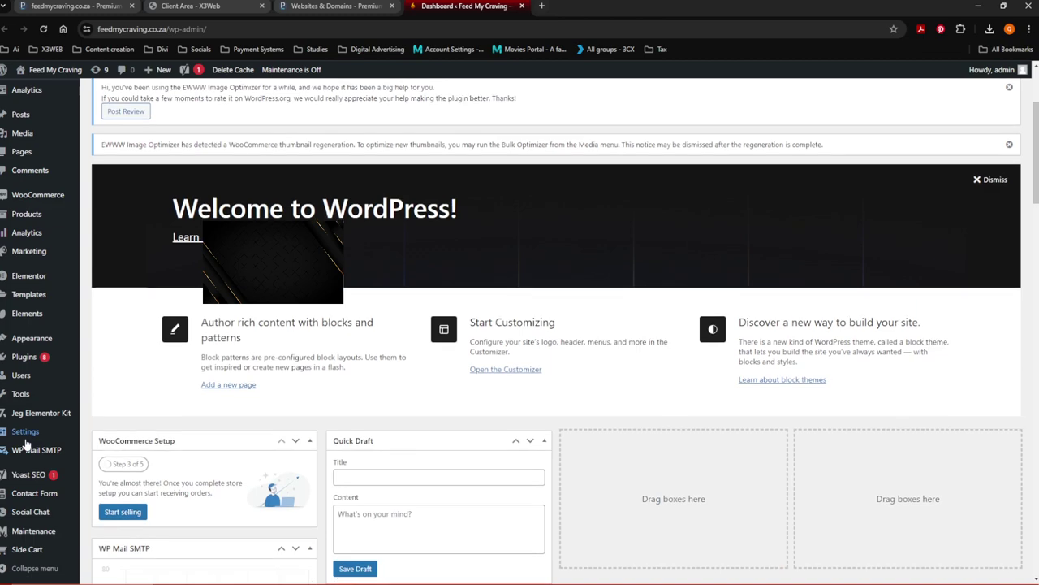
scroll(24, 439, "up", 5)
mouse_move(21, 439)
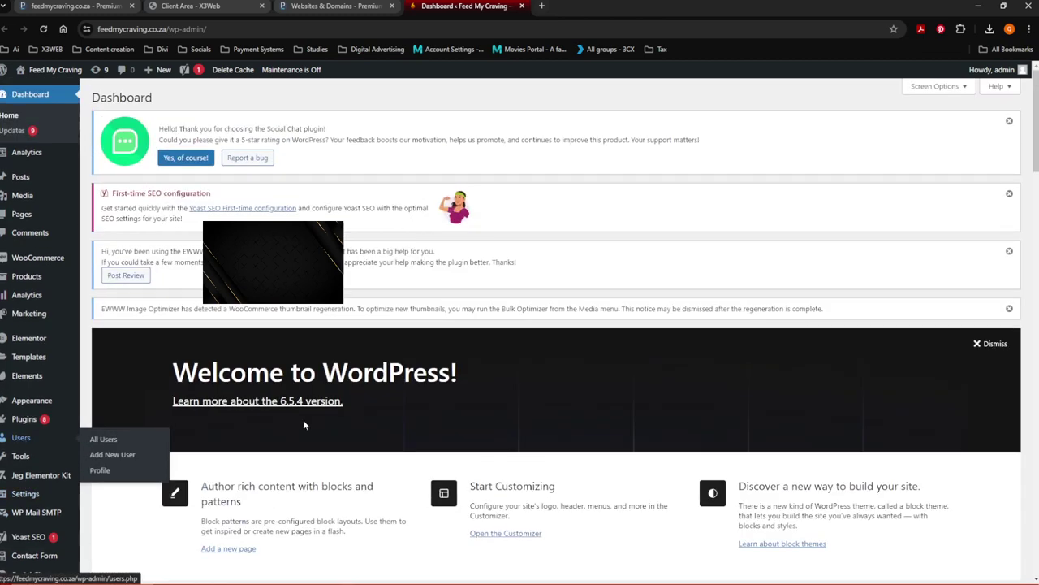
Step: Dismiss the Social Chat, Yoast SEO and two EWWW notices, plus the Welcome to WordPress panel
left_click(1009, 121)
left_click(1010, 130)
left_click(1009, 128)
left_click(1009, 128)
left_click(992, 131)
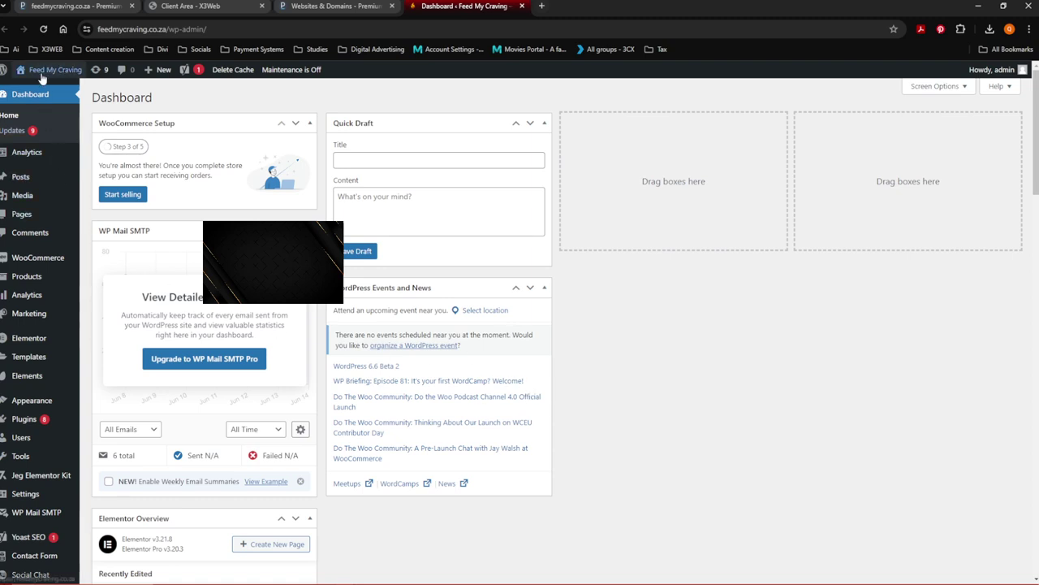
mouse_move(21, 180)
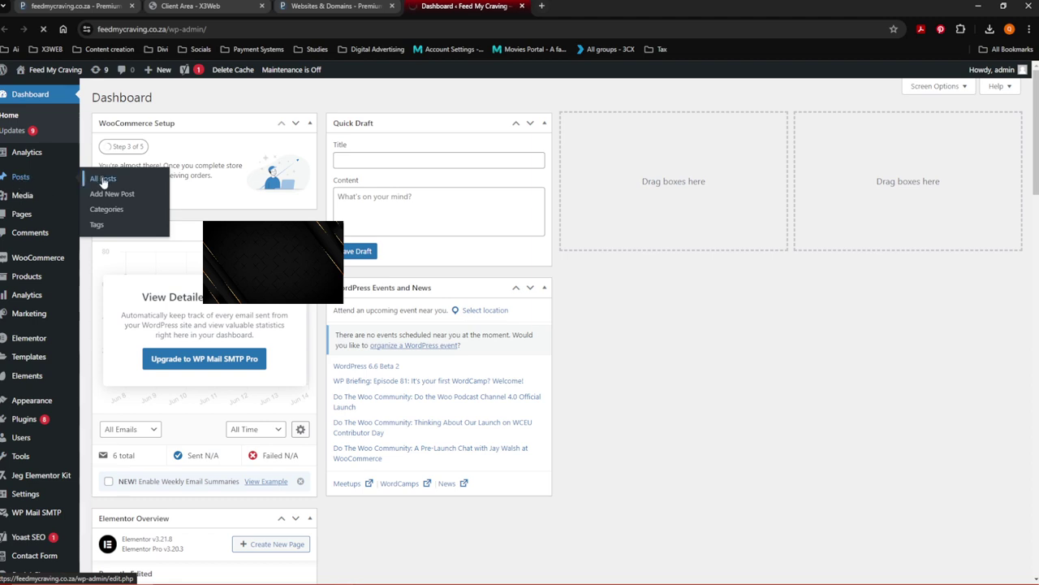
Step: Go to All Posts and start a blank new post
left_click(103, 180)
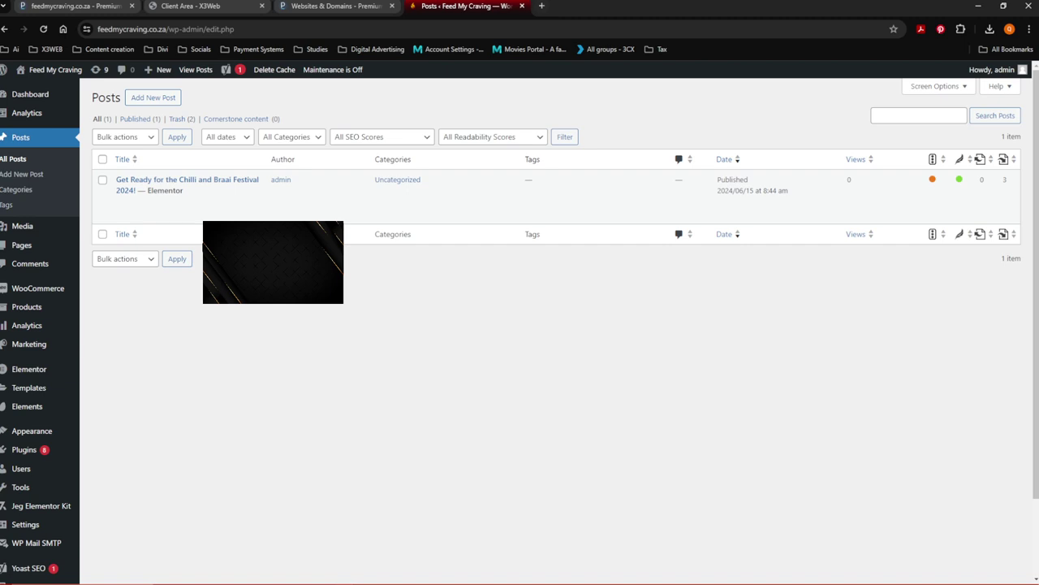
left_click(151, 100)
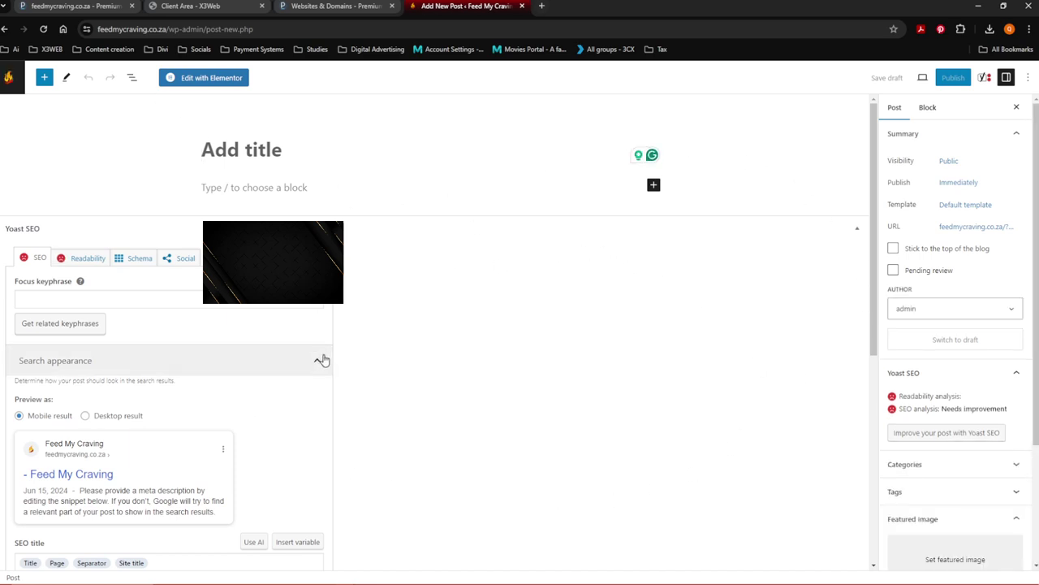
scroll(333, 335, "down", 5)
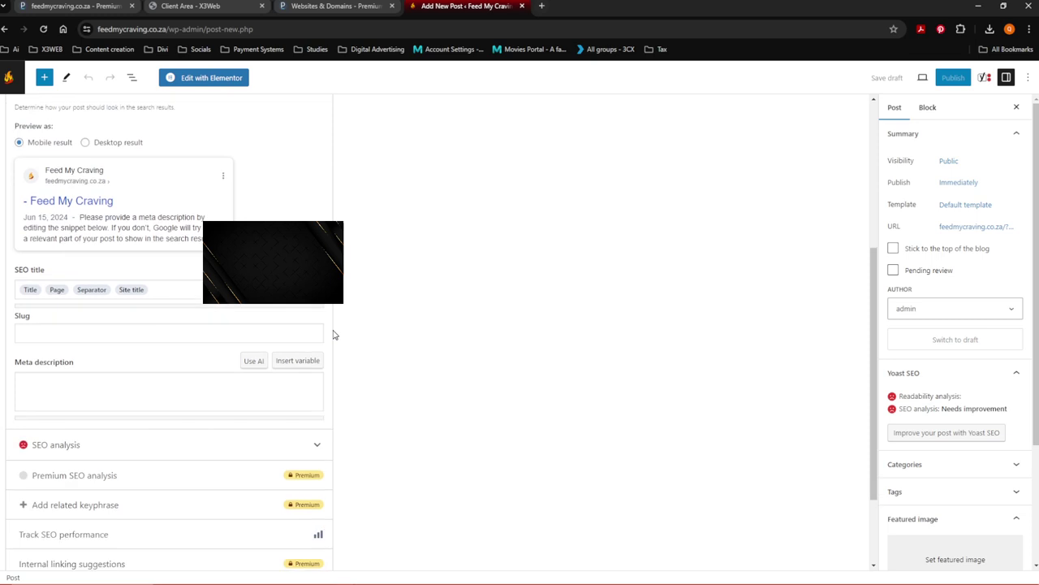
scroll(333, 334, "up", 3)
scroll(332, 333, "up", 2)
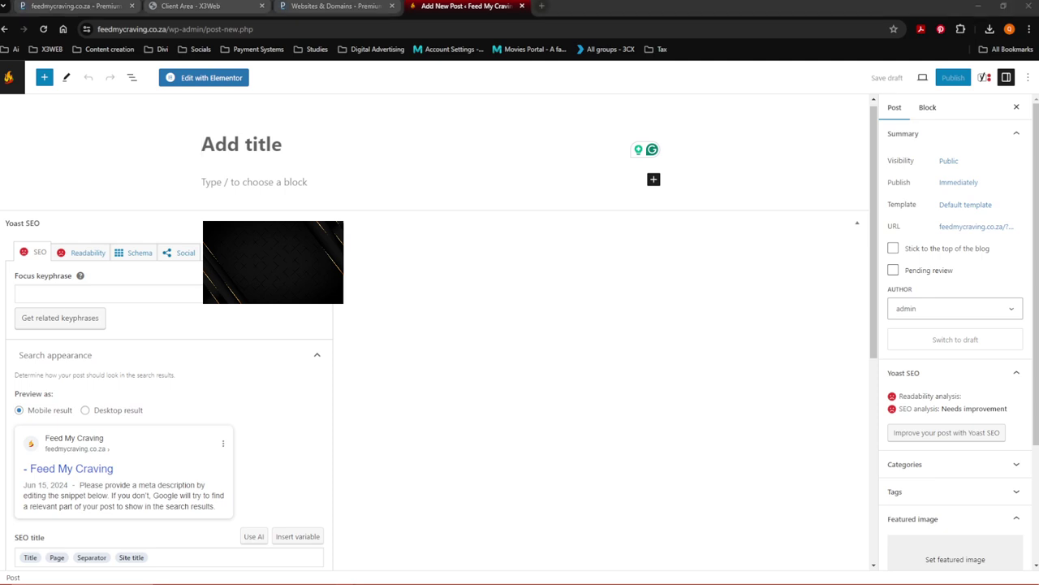
Step: Paste 'Get Ready for the Chilli and Braai Festival 2024!' into the post title field
left_click(208, 156)
right_click(209, 156)
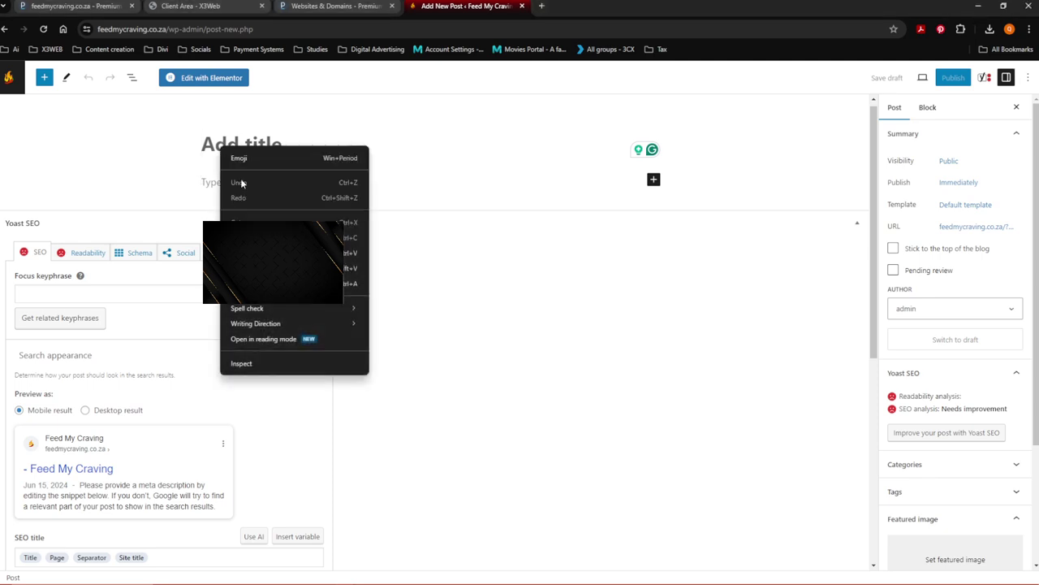
left_click(243, 253)
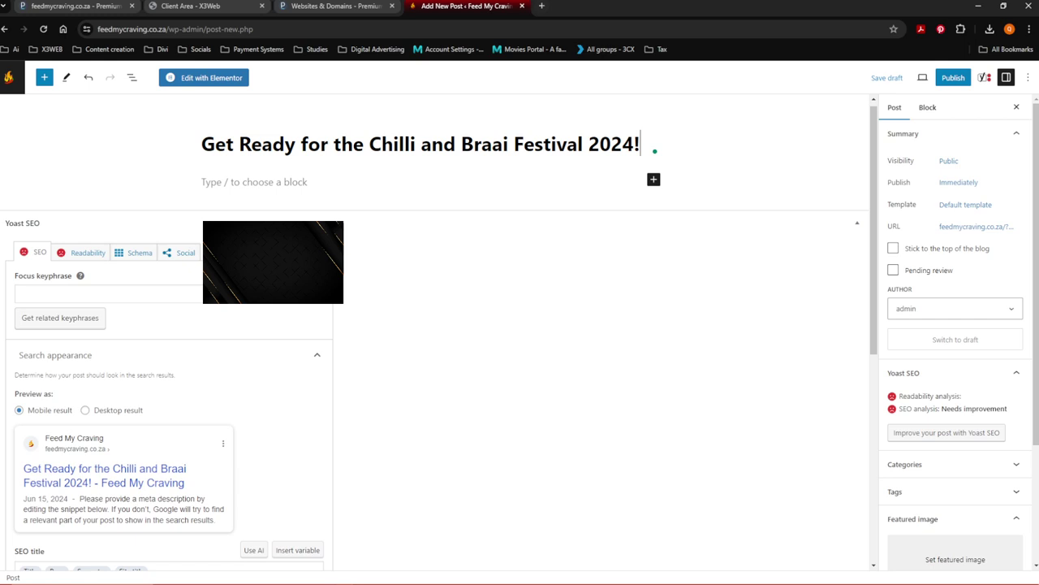
scroll(269, 420, "down", 5)
scroll(269, 418, "up", 3)
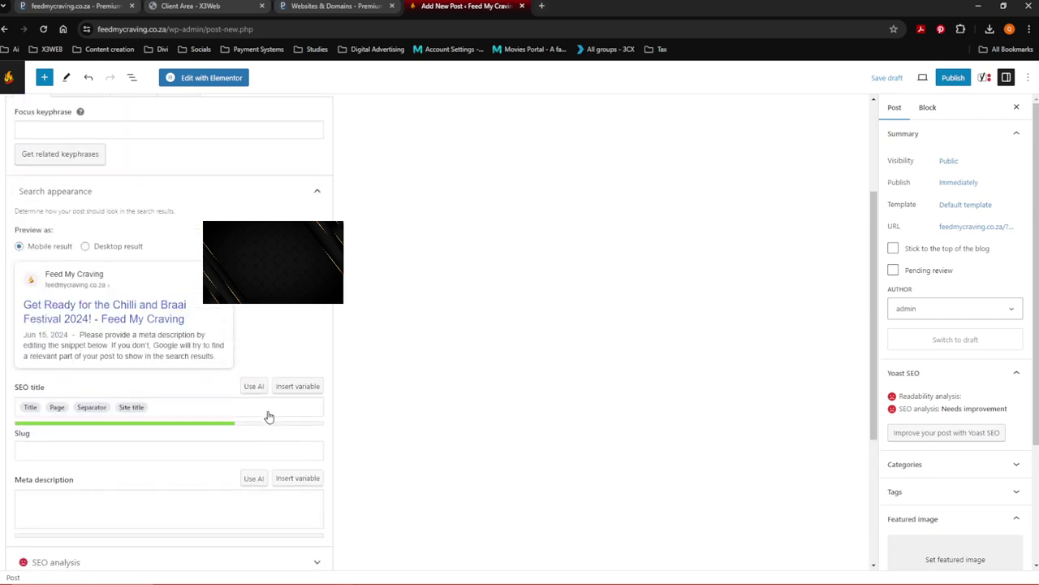
scroll(269, 416, "up", 1)
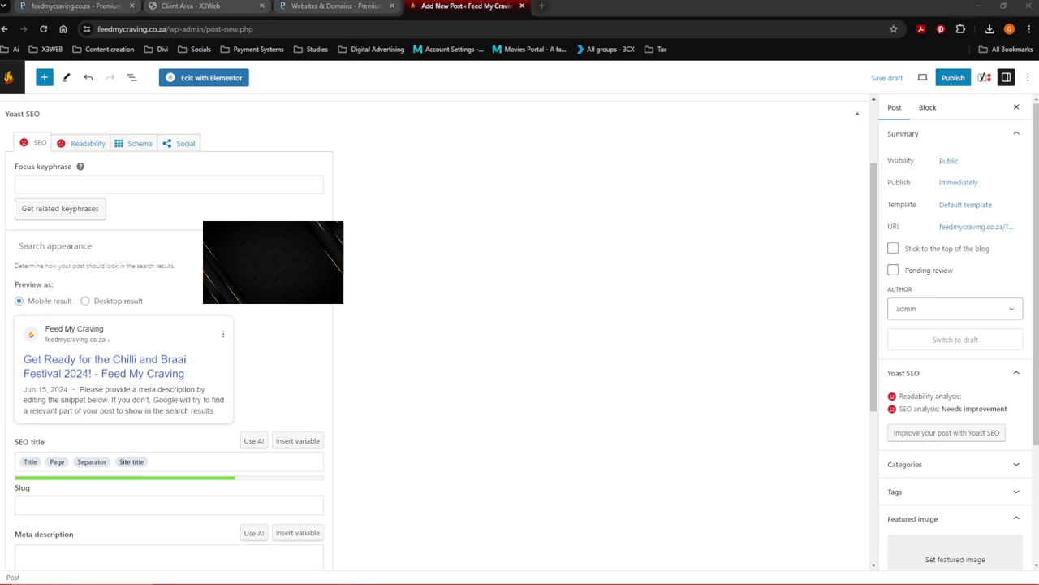
Step: Paste 'Chilli and Braai Festival 2024' as the Yoast focus keyphrase
left_click(24, 183)
right_click(30, 185)
left_click(59, 297)
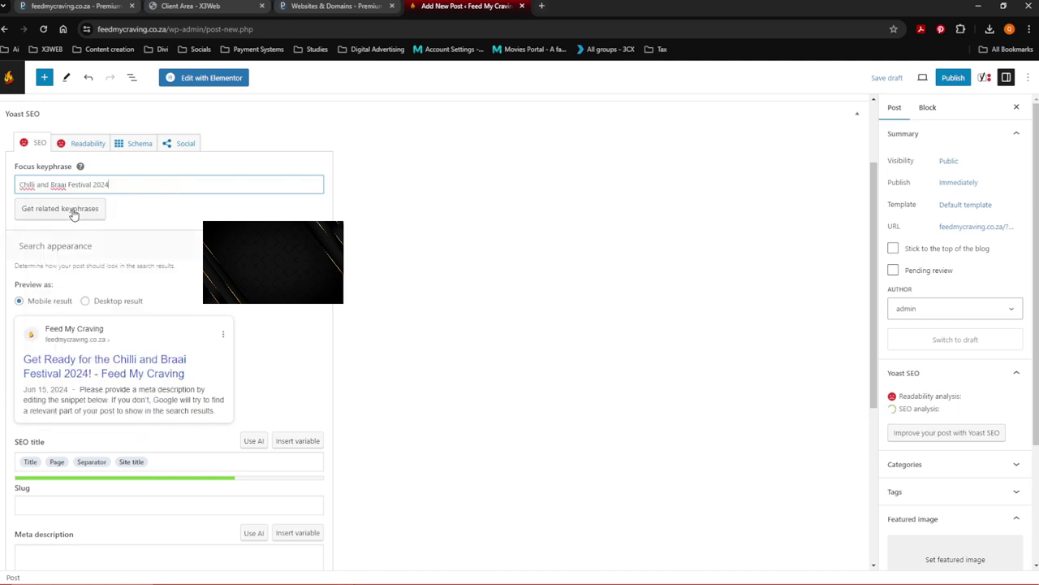
scroll(132, 244, "down", 2)
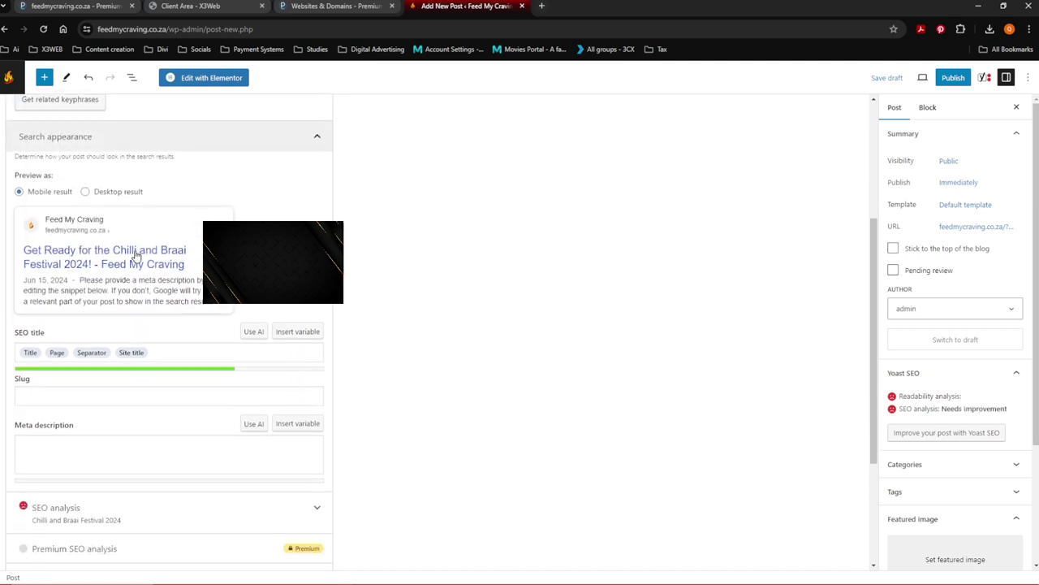
scroll(134, 253, "down", 2)
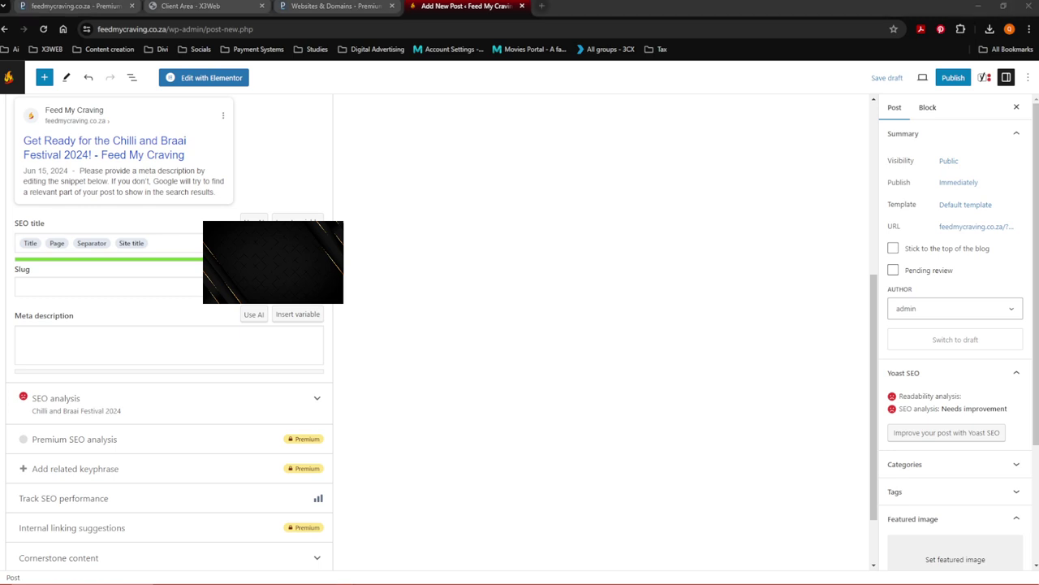
Step: Paste the meta description and delete its last two sentences, keeping the date and venue
left_click(35, 333)
right_click(35, 333)
left_click(65, 426)
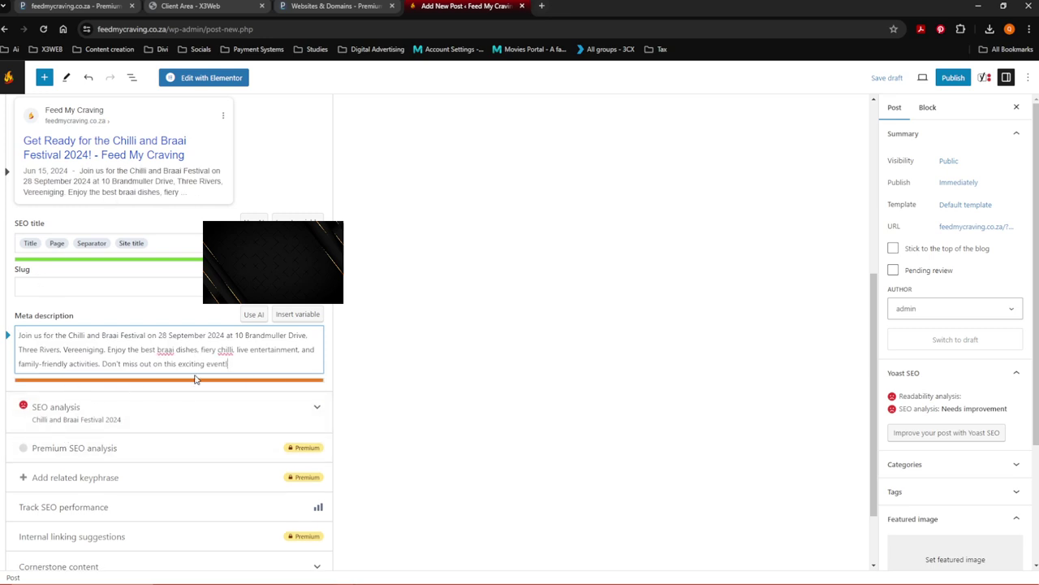
left_click_drag(231, 365, 106, 350)
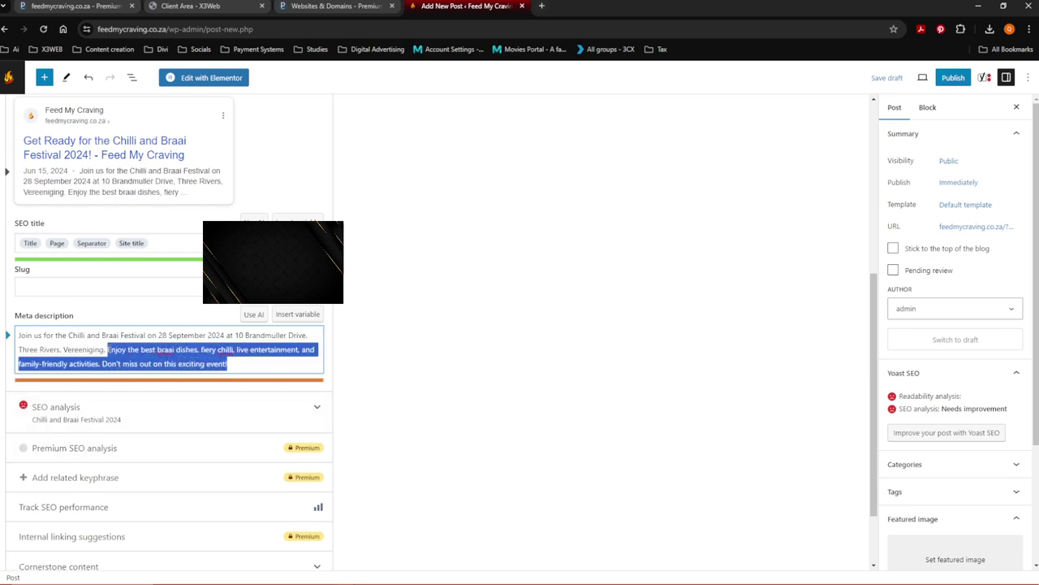
key("BackSpace")
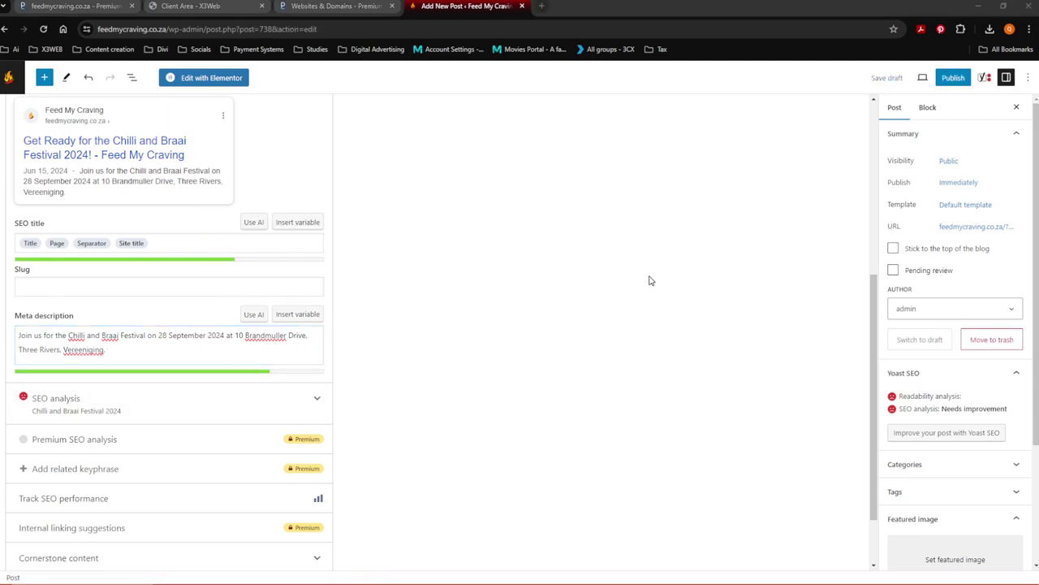
scroll(924, 305, "down", 2)
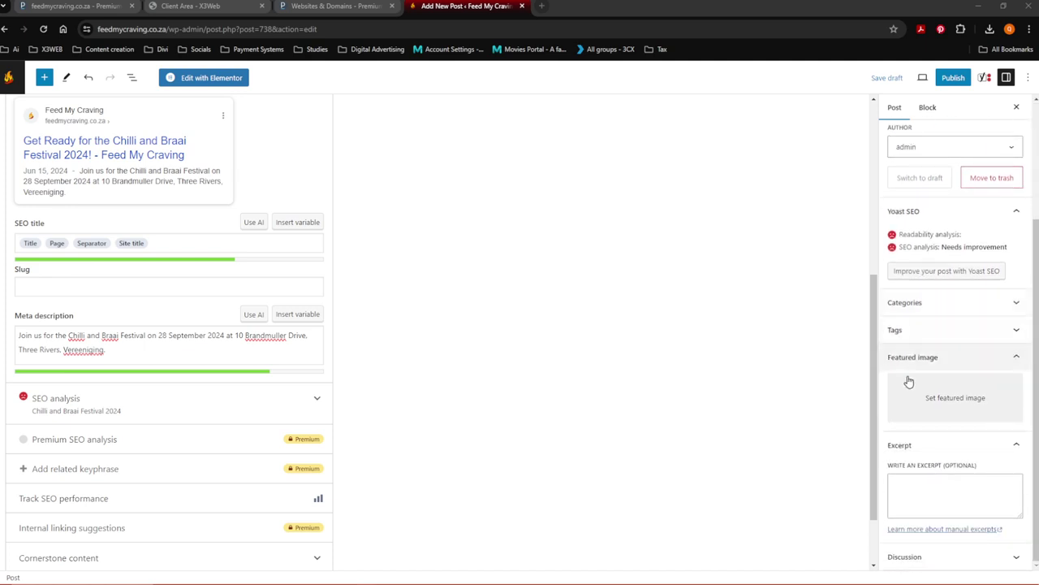
Step: Upload the festival flyer to the Media Library and set it as the featured image
left_click(944, 404)
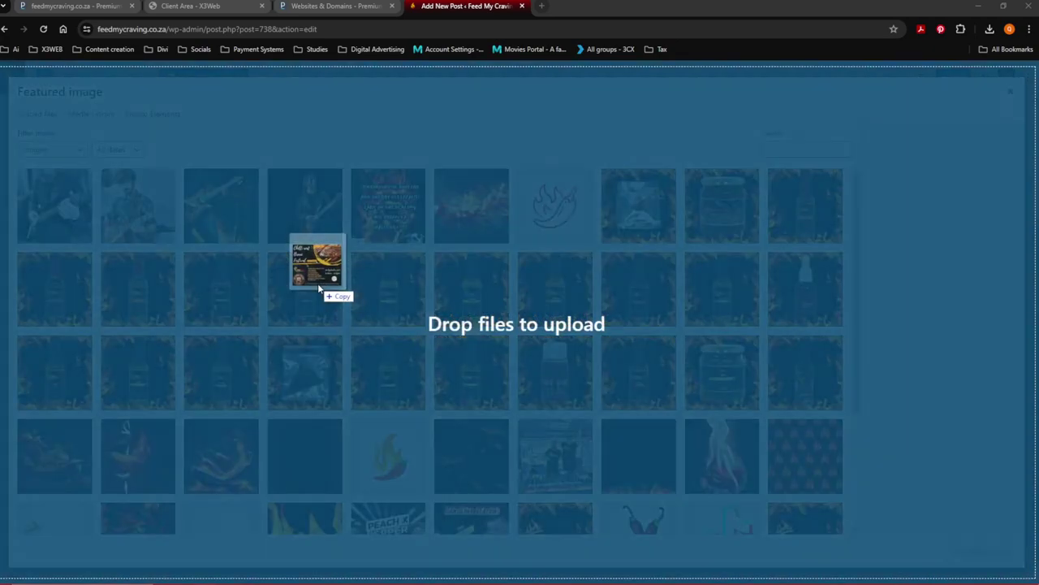
left_click_drag(317, 283, 318, 283)
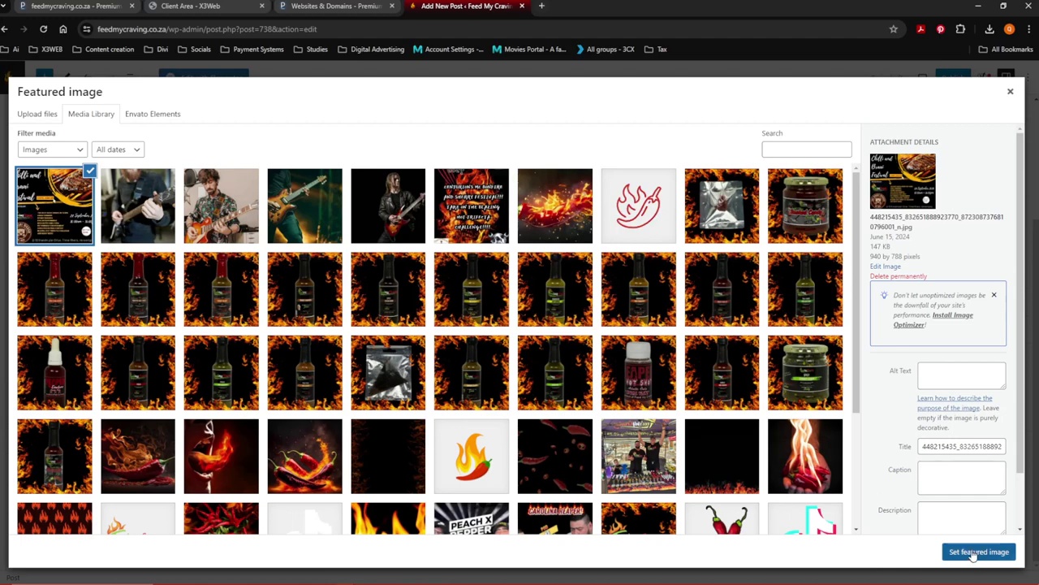
left_click(977, 551)
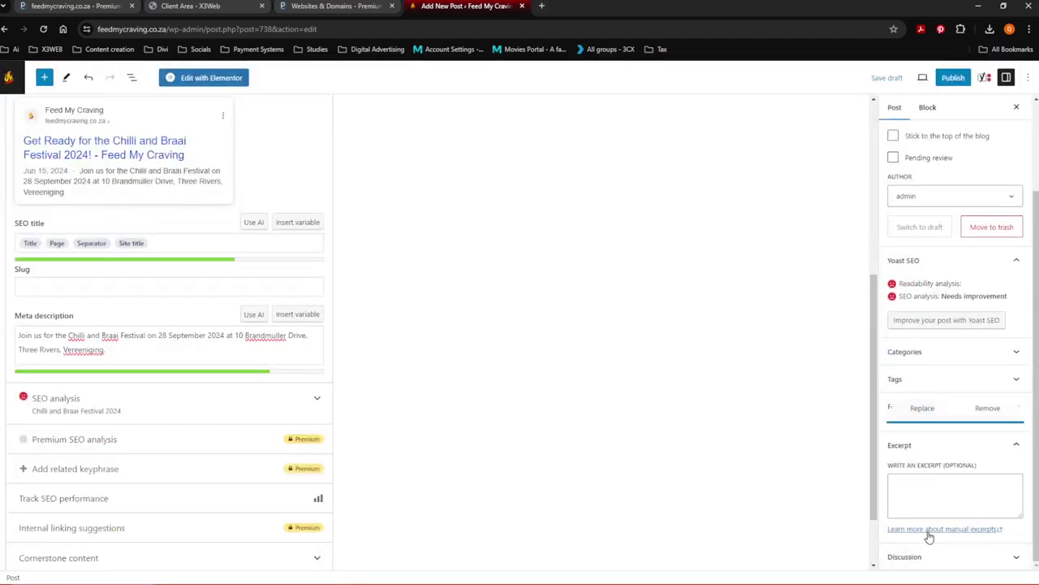
Step: Paste the festival description, from 'Get ready for a day of flavor and fun' to 'See you there!', into the Excerpt
scroll(775, 433, "down", 1)
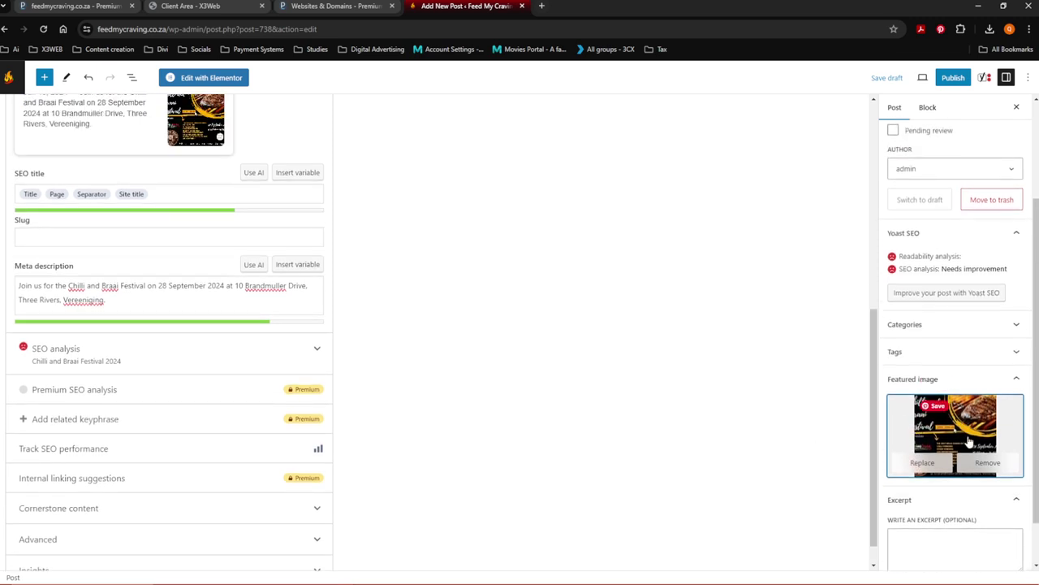
scroll(964, 426, "down", 1)
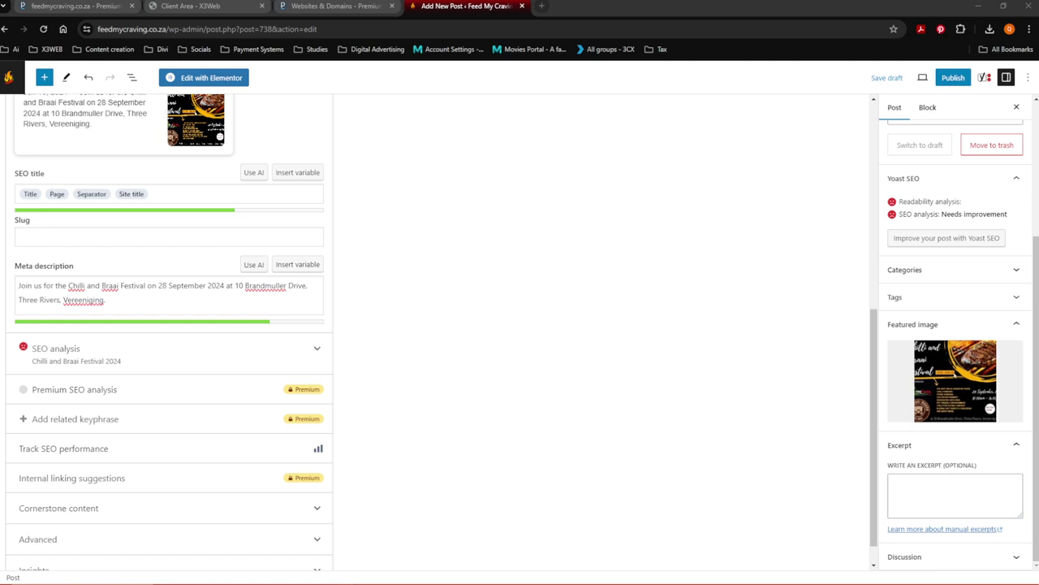
right_click(903, 487)
left_click(803, 365)
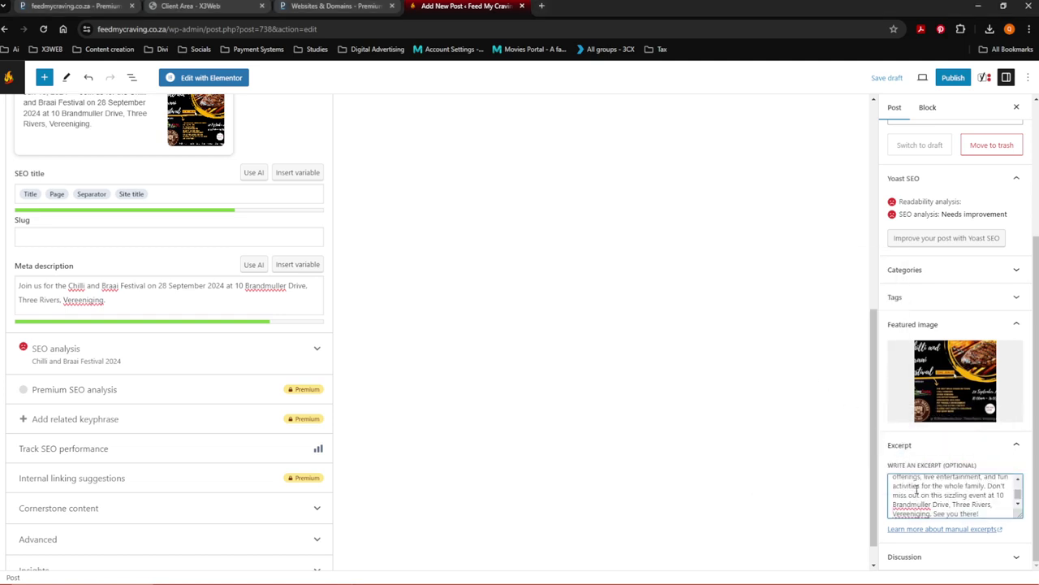
scroll(916, 487, "up", 3)
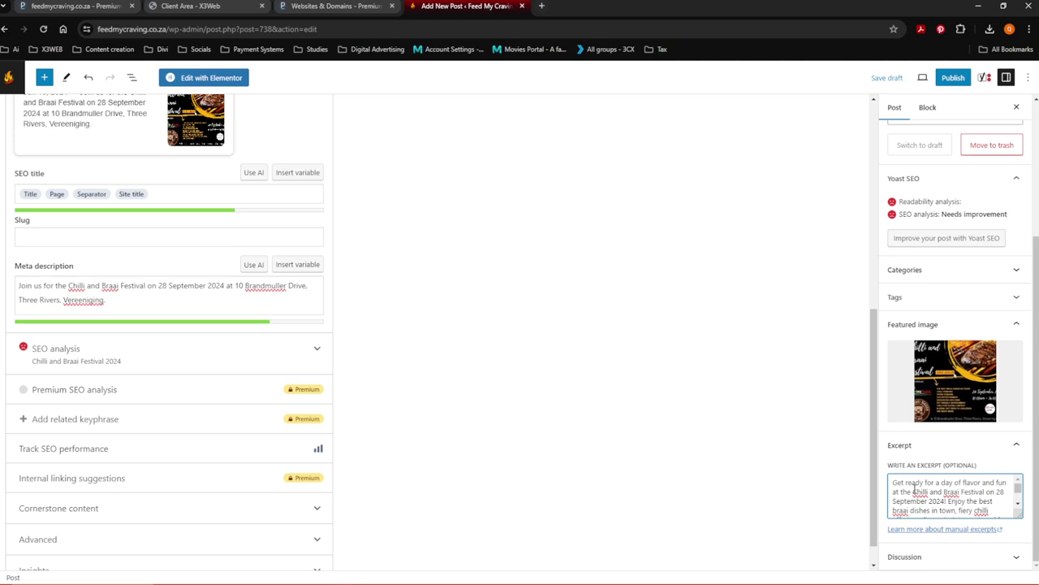
scroll(938, 497, "down", 3)
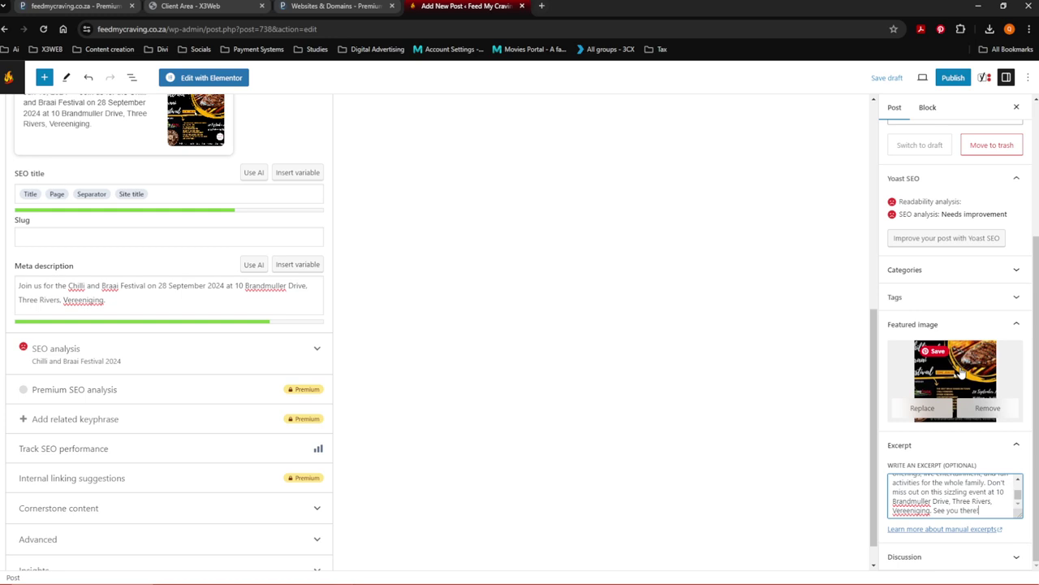
scroll(856, 444, "down", 1)
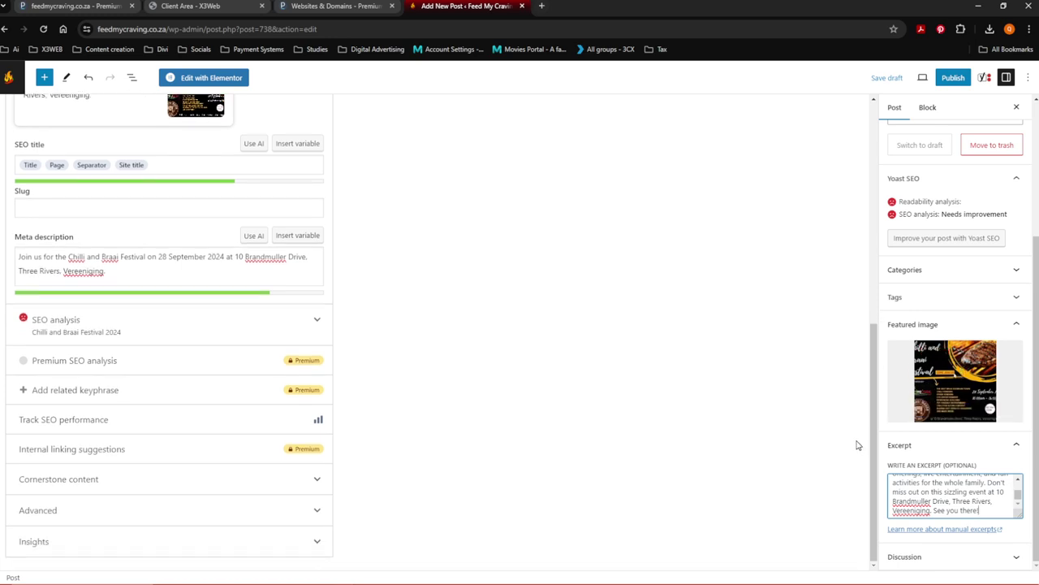
Step: Untick Allow comments and Allow pingbacks & trackbacks in the Discussion settings
left_click(914, 557)
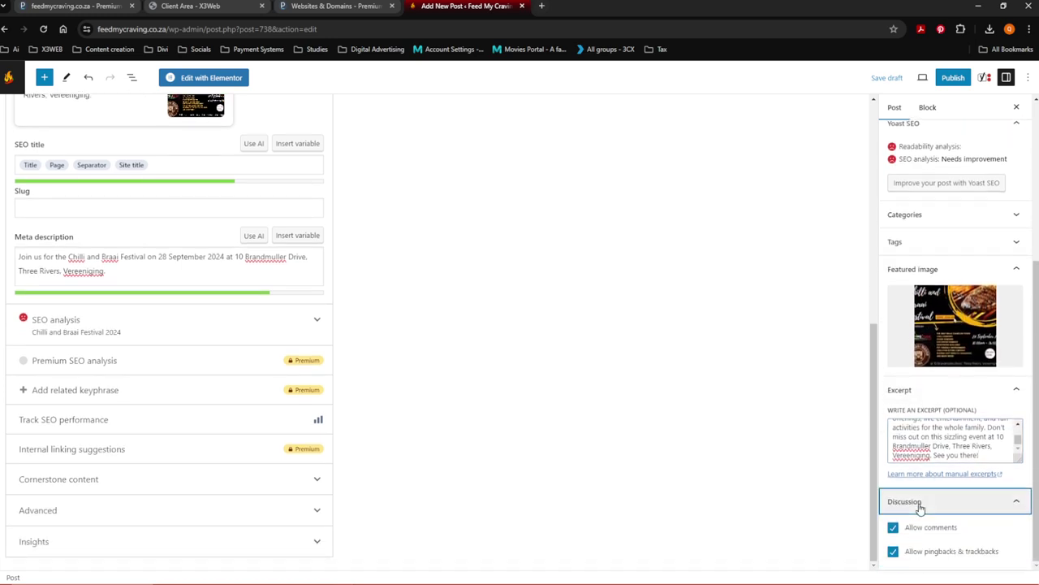
left_click(893, 528)
left_click(893, 552)
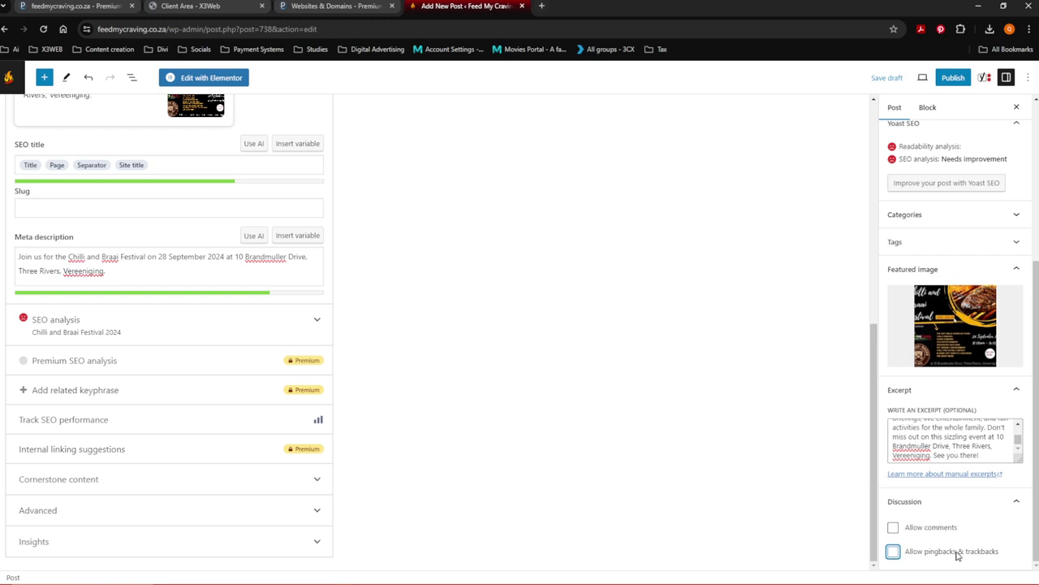
scroll(952, 542, "up", 3)
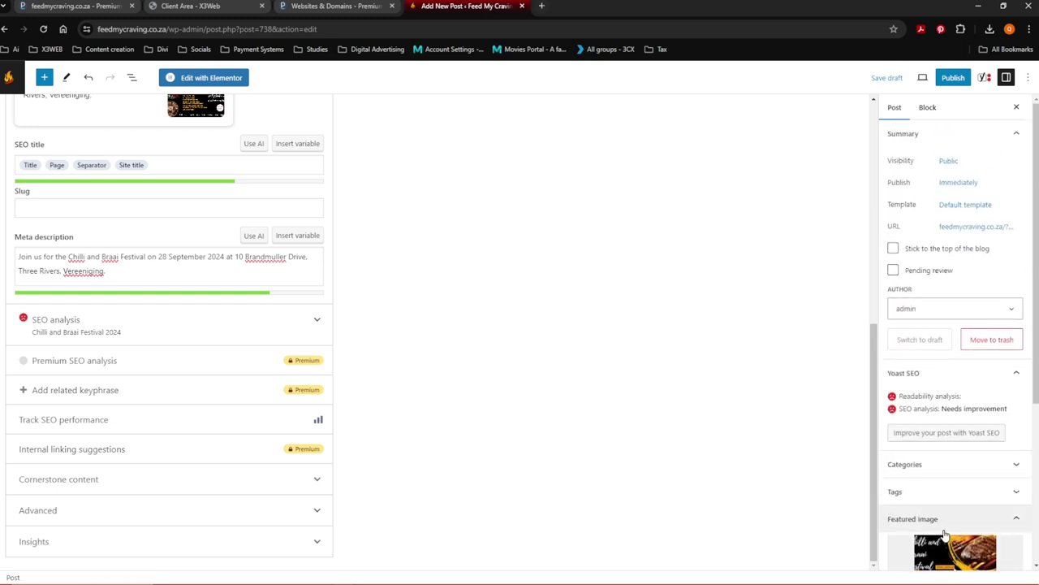
scroll(216, 443, "up", 2)
scroll(216, 443, "up", 3)
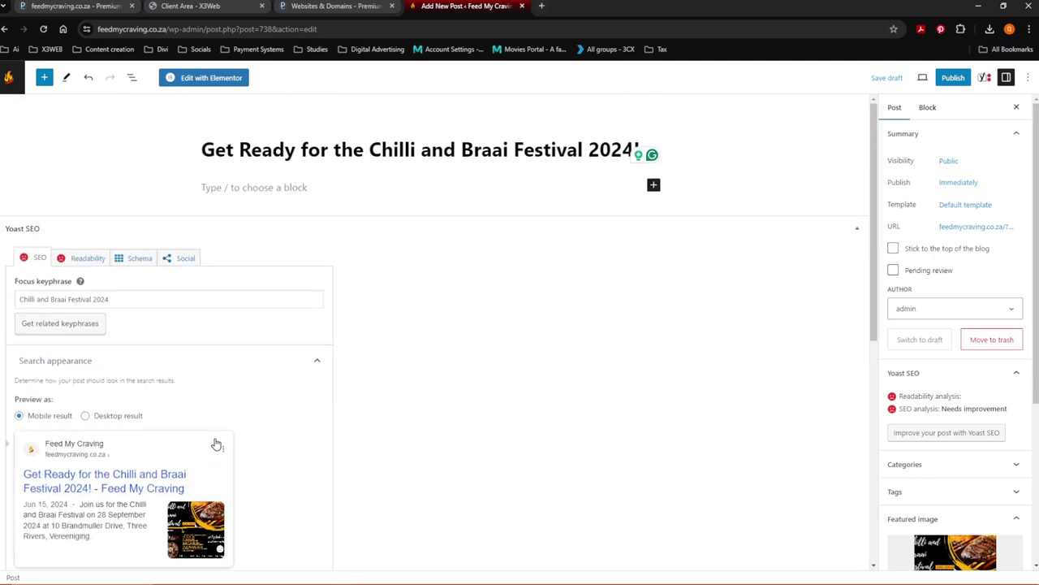
scroll(946, 536, "down", 2)
scroll(946, 536, "down", 2)
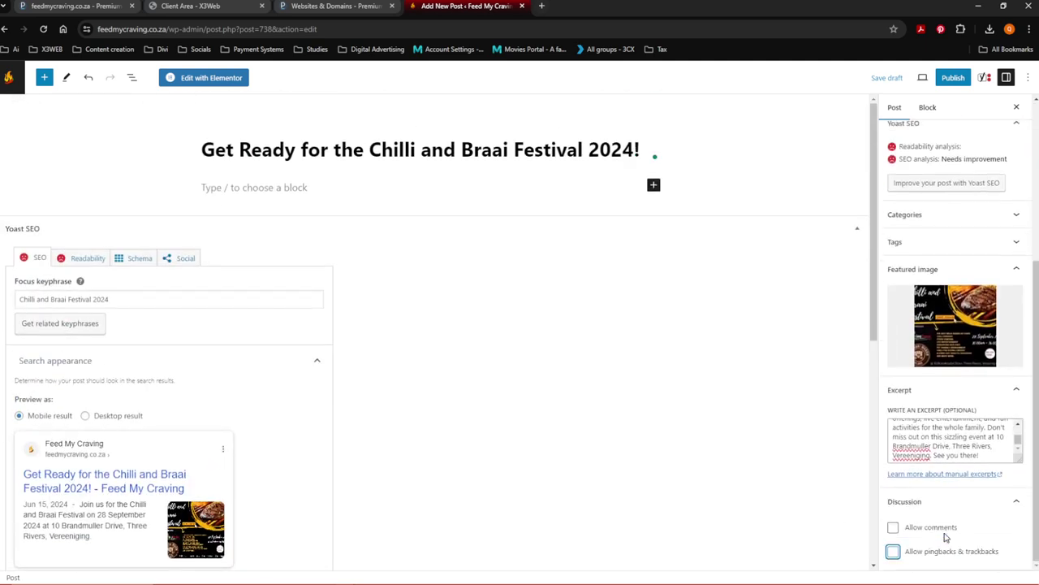
scroll(944, 532, "up", 4)
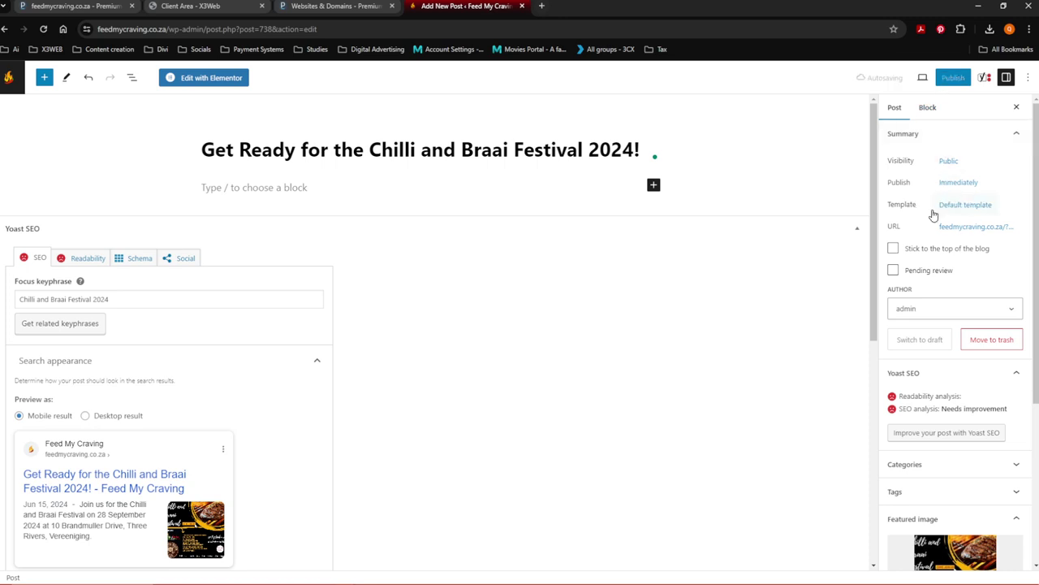
Step: Open the Template setting's list of available templates, still on Default template
left_click_drag(1007, 209, 882, 208)
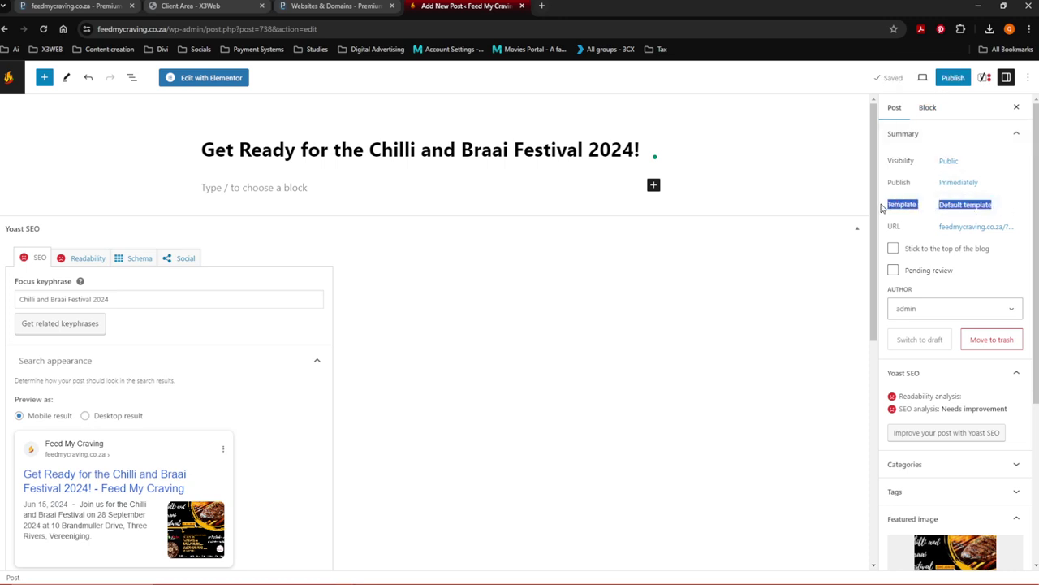
left_click(971, 210)
left_click(914, 291)
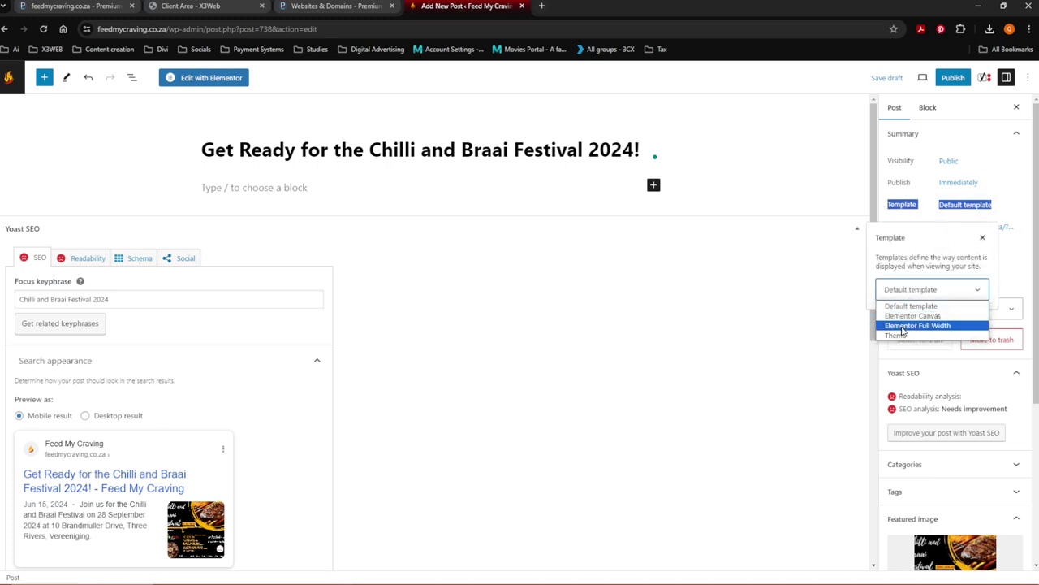
Step: Apply the Elementor Full Width template and publish the post
left_click(903, 327)
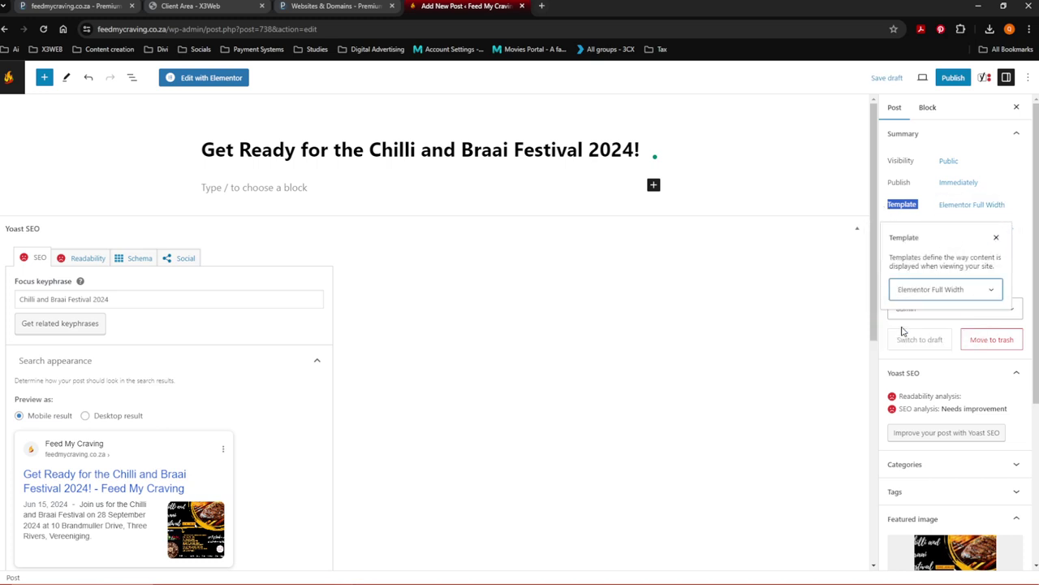
left_click(998, 239)
left_click(947, 78)
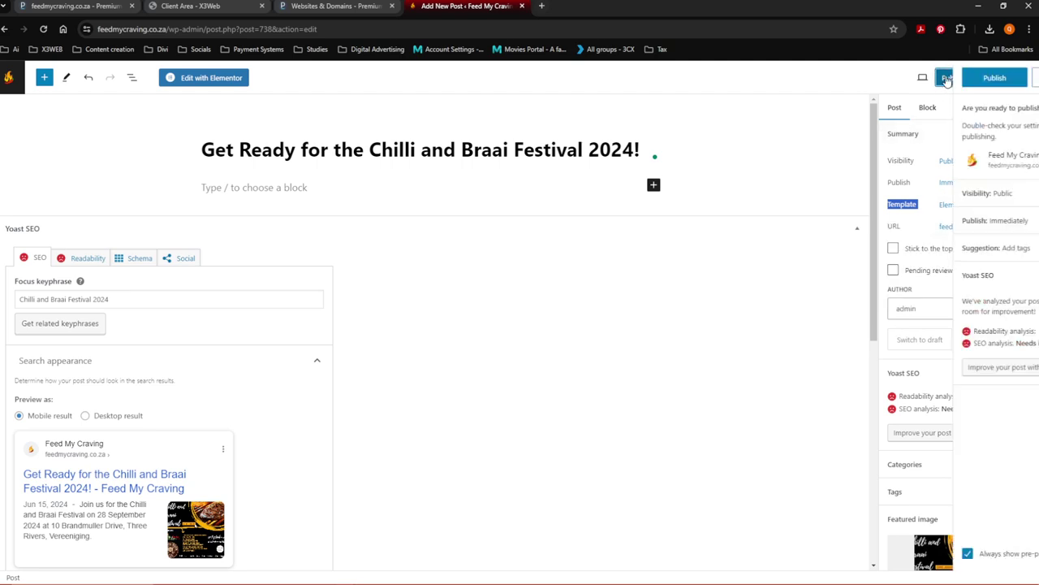
left_click(947, 78)
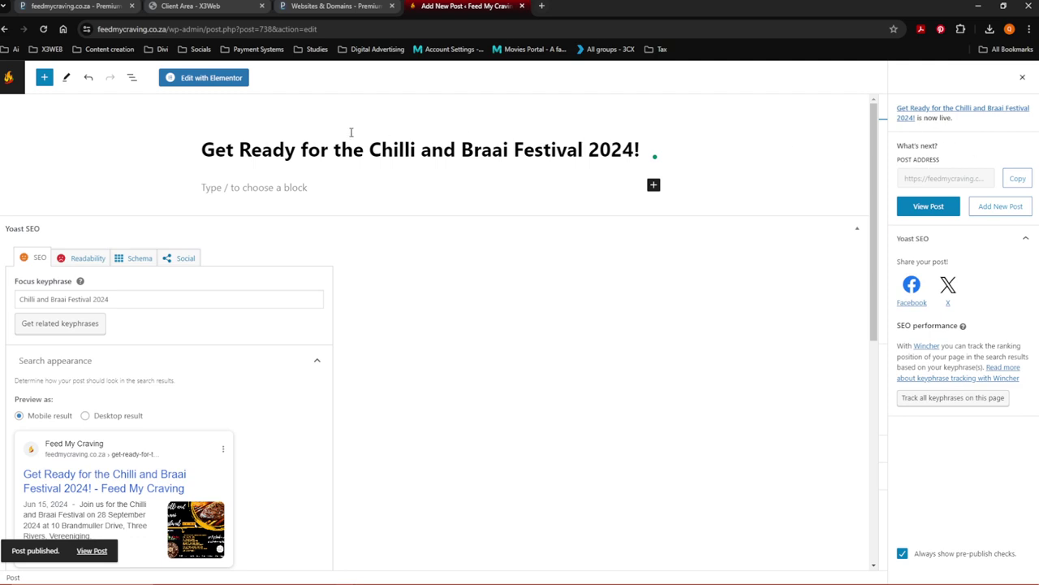
Step: Open the festival post in Elementor and browse the Jbanez template kit, inserting nothing
left_click(195, 79)
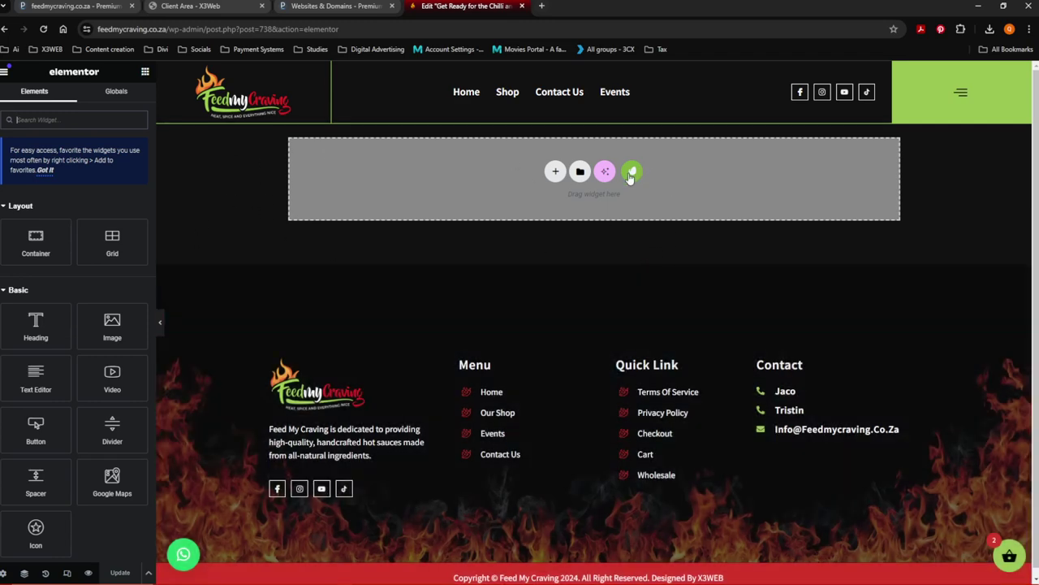
left_click(630, 173)
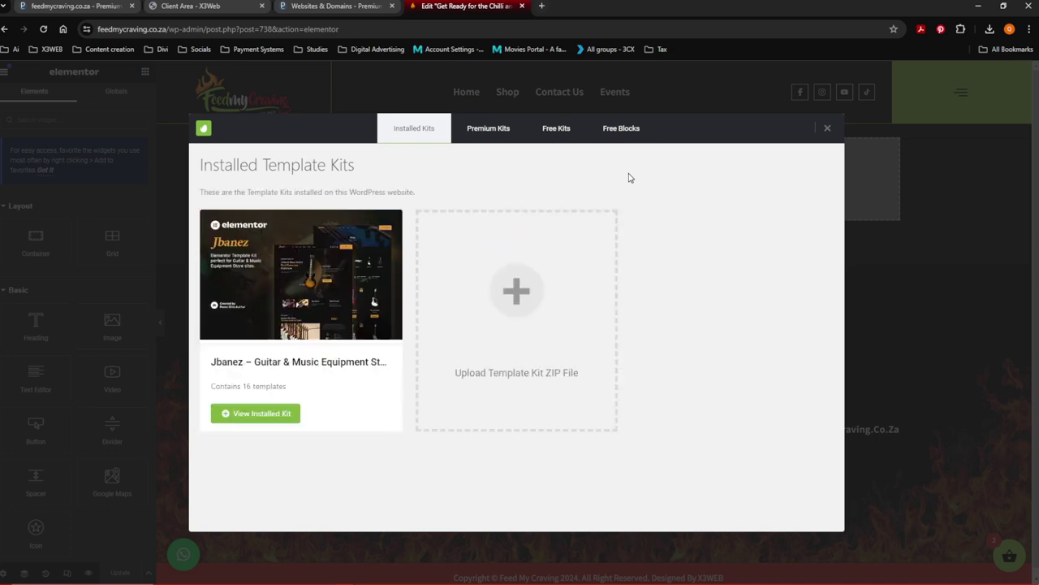
left_click(300, 307)
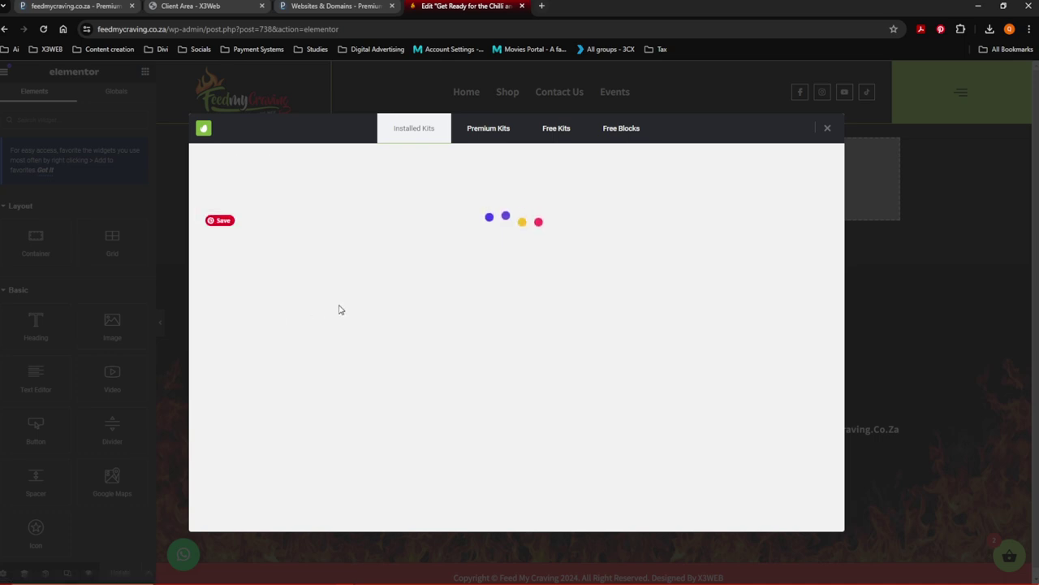
scroll(340, 309, "down", 7)
scroll(340, 309, "down", 3)
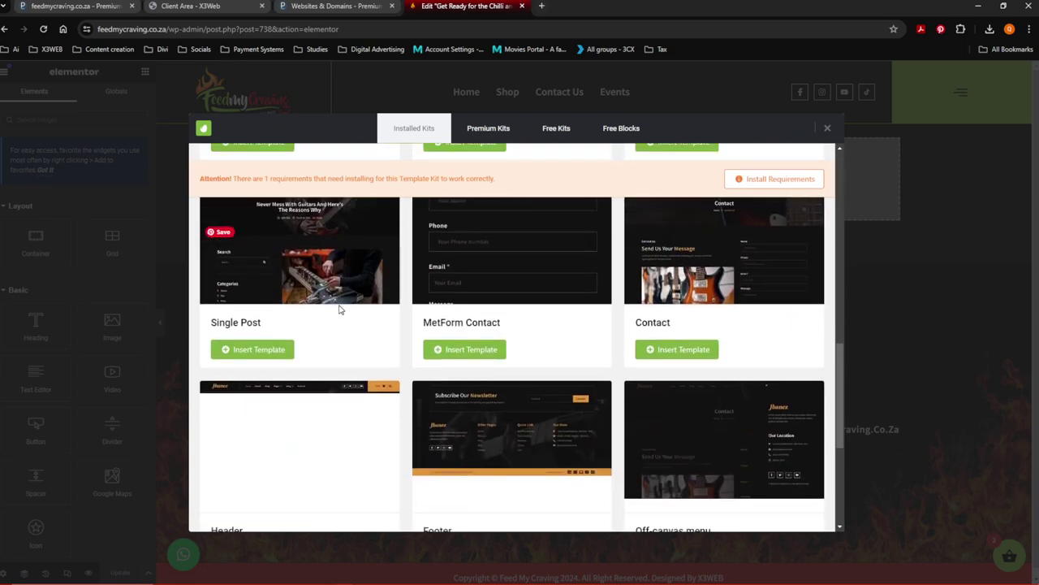
scroll(341, 309, "down", 2)
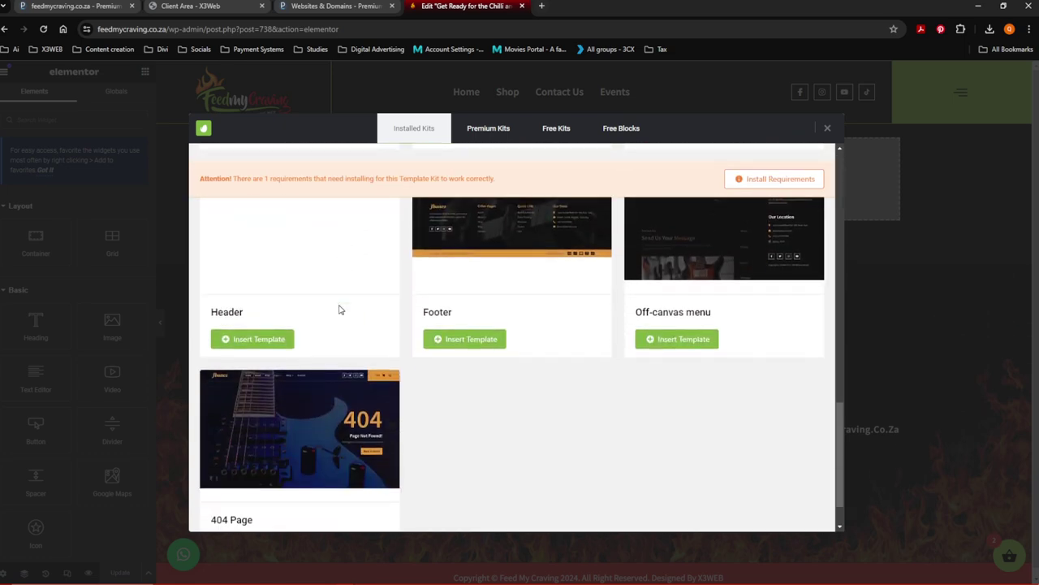
scroll(421, 331, "up", 3)
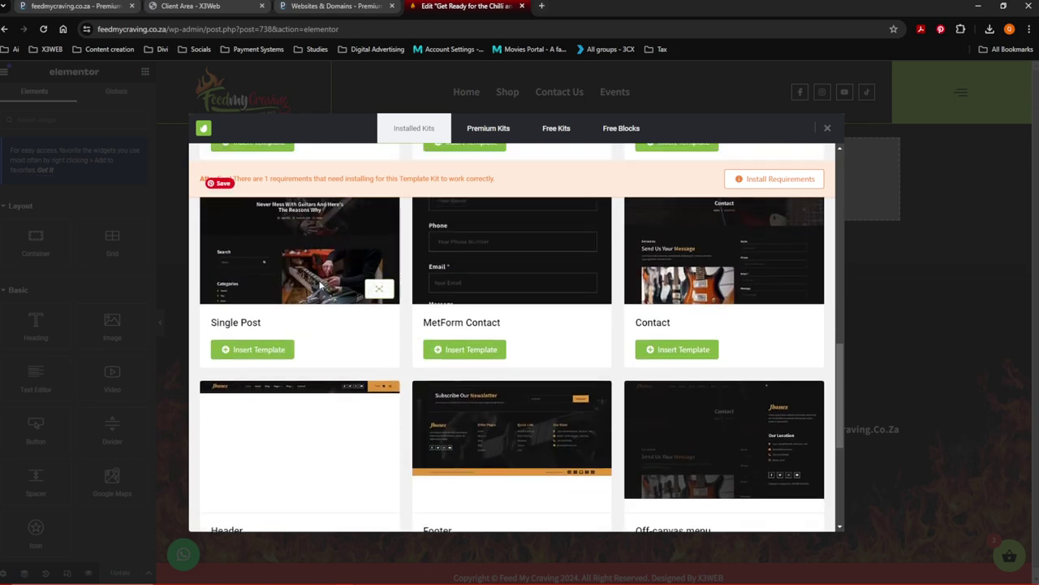
left_click(827, 128)
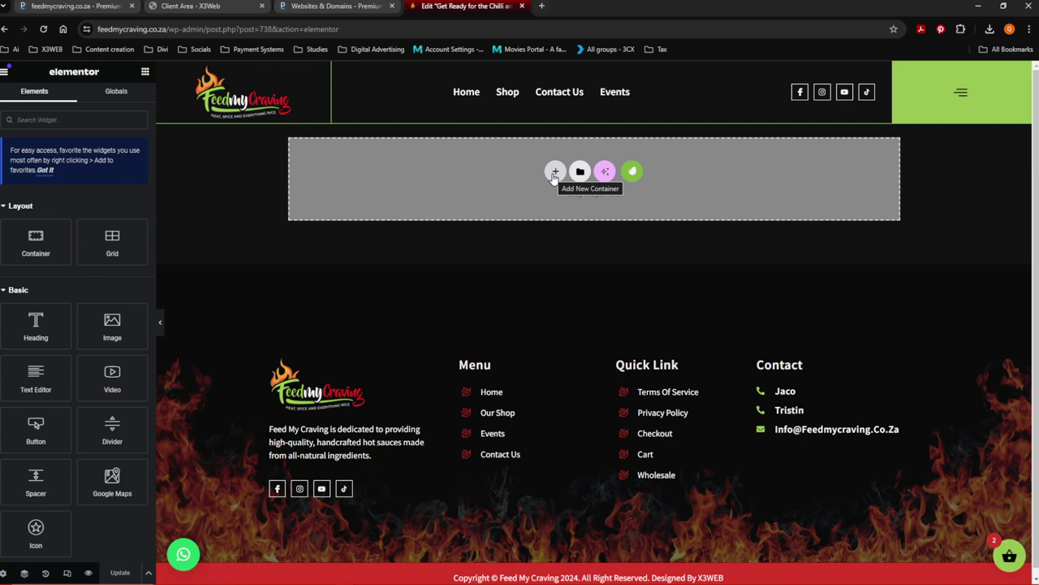
Step: Add a single-column flexbox container to the festival post
left_click(555, 172)
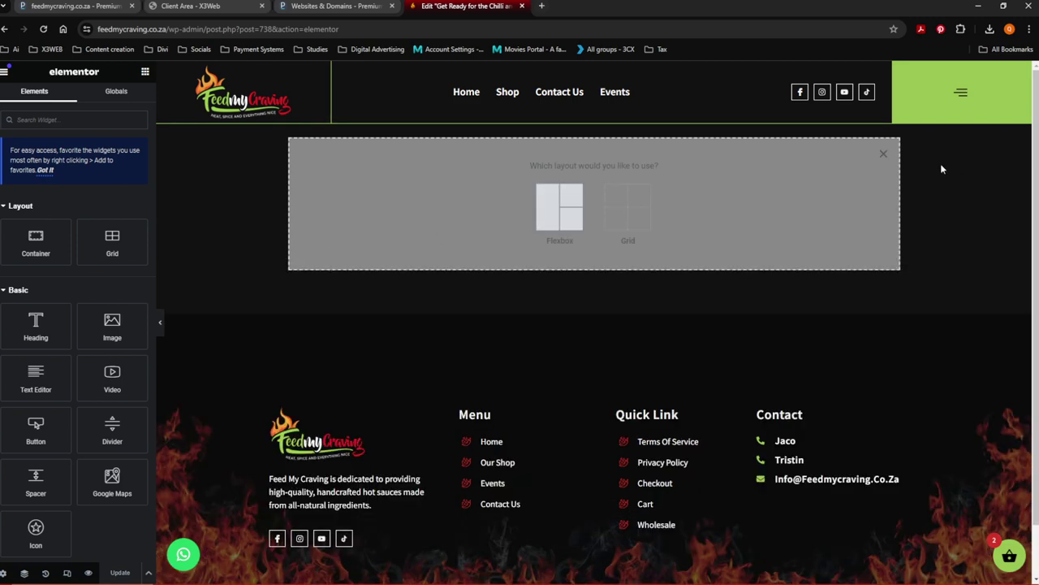
left_click(886, 156)
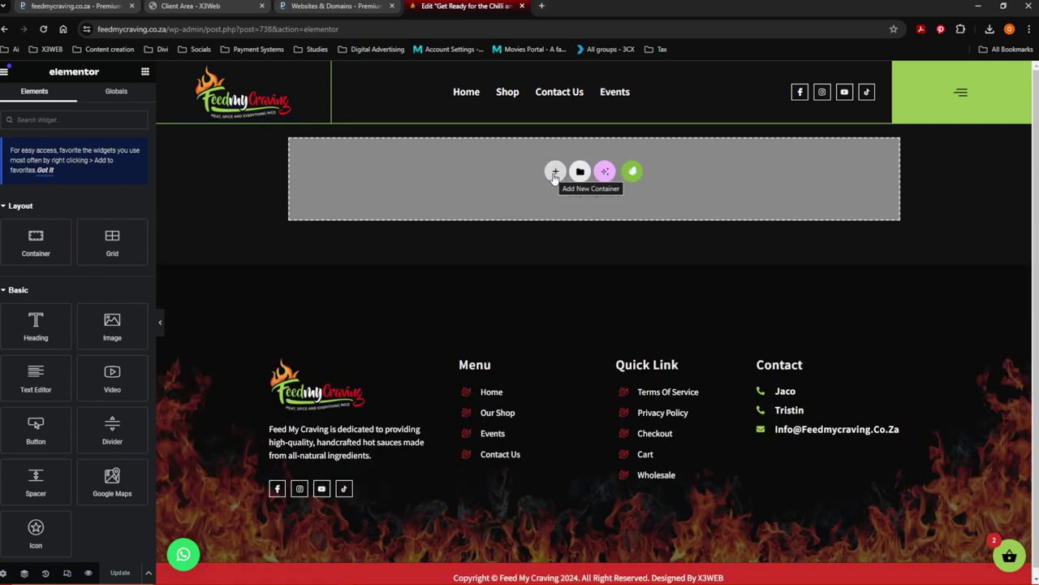
left_click(554, 174)
left_click(561, 212)
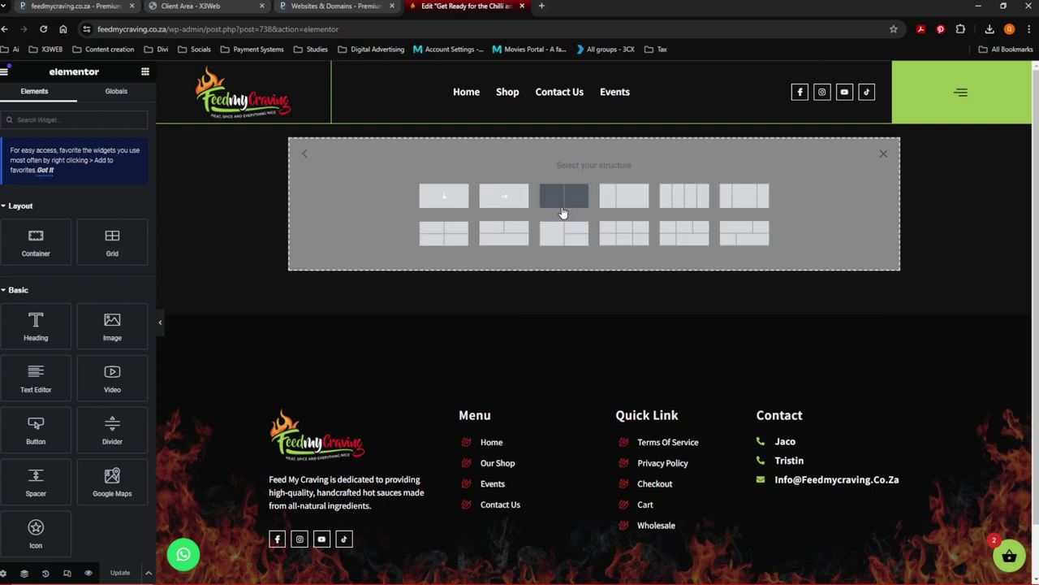
left_click(438, 199)
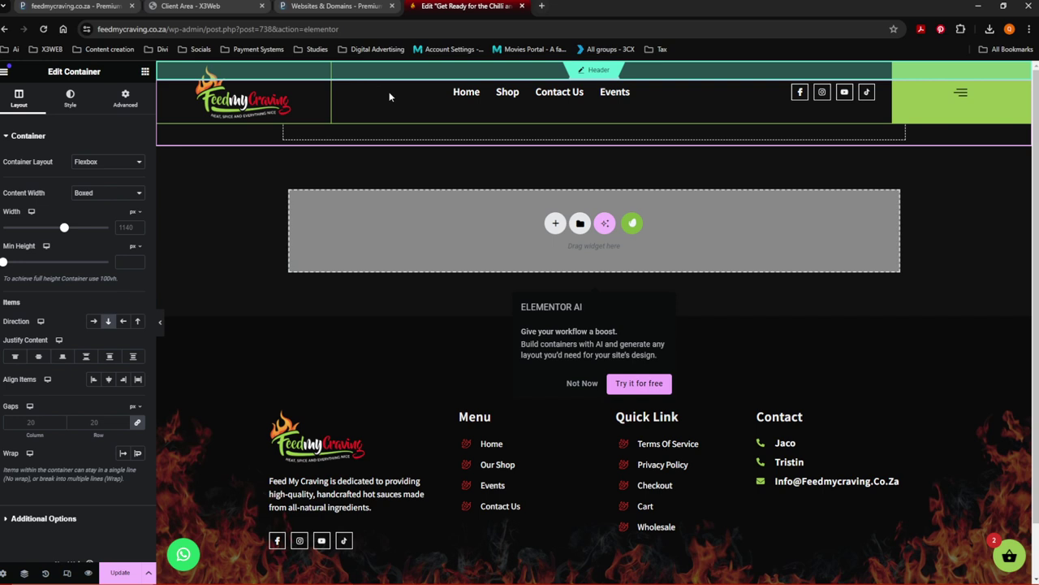
Step: Reset the container's linked margins to 0, then raise its top margin to 141 px
left_click(123, 101)
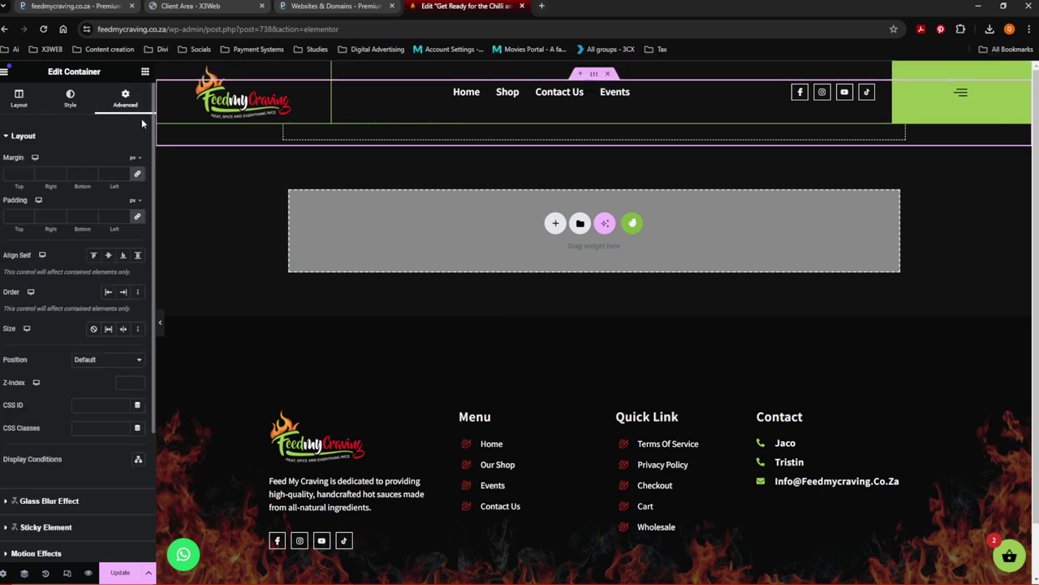
left_click(28, 172)
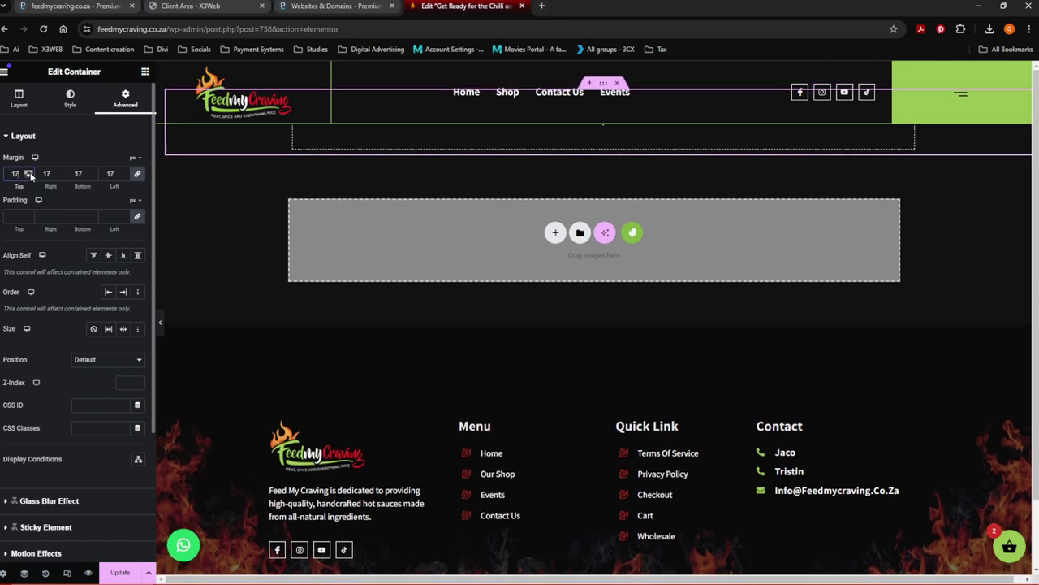
left_click(28, 177)
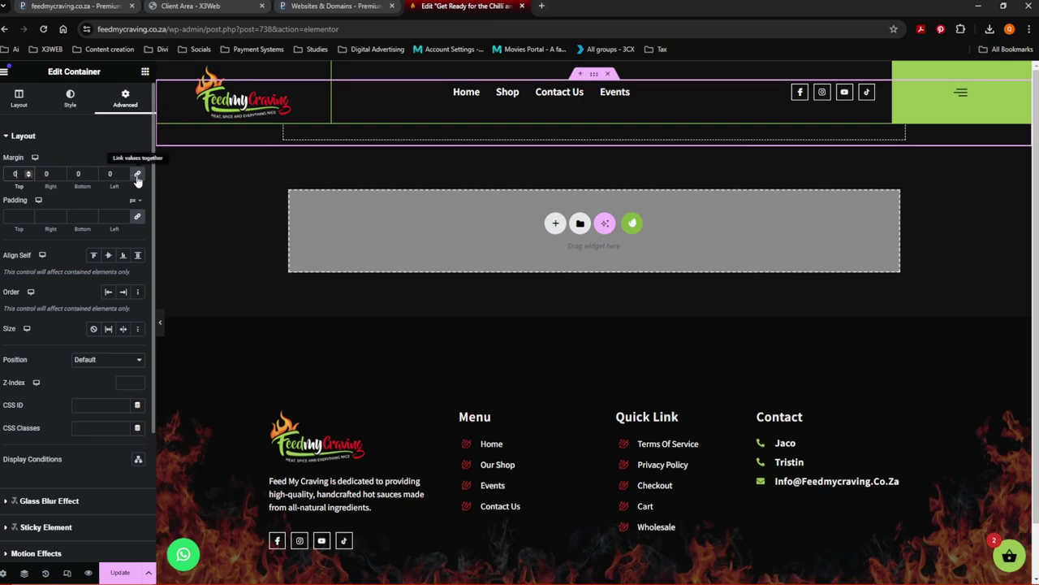
left_click(28, 173)
left_click_drag(28, 173, 28, 173)
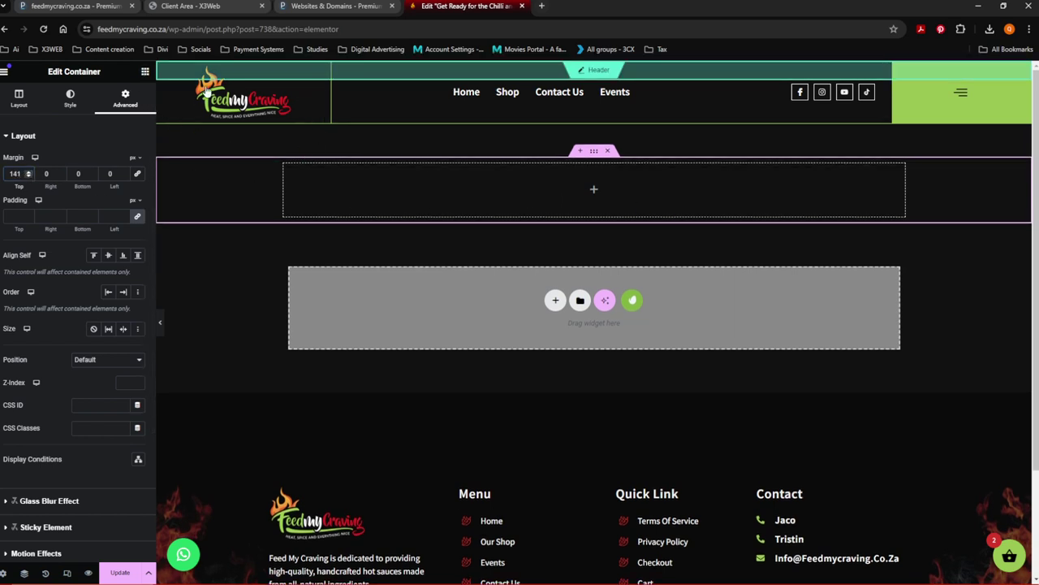
Step: Add a Heading widget and paste 'Get Ready for the Chilli and Braai Festival 2024!' as its title
left_click(145, 73)
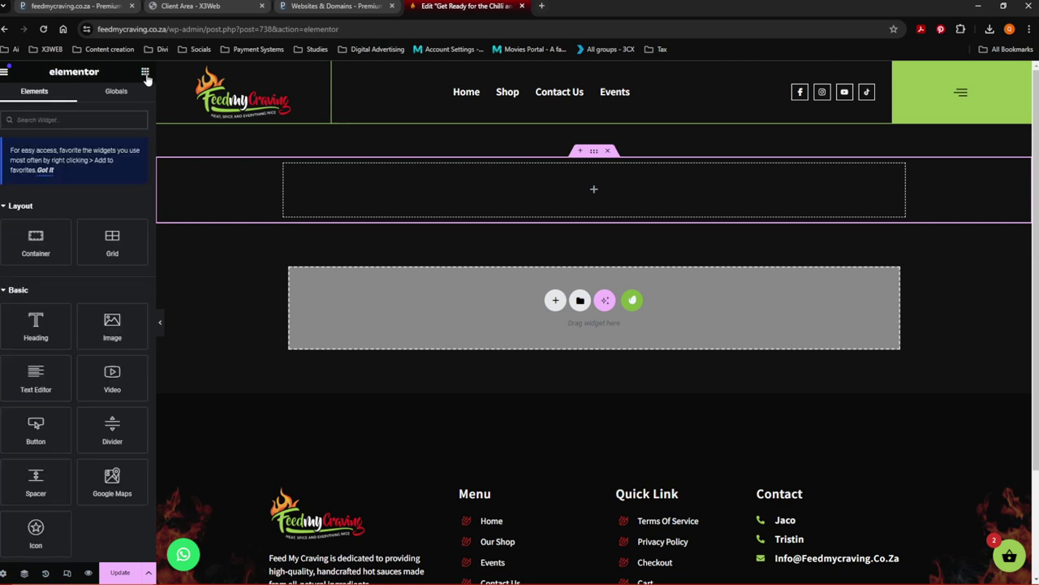
left_click_drag(35, 325, 611, 197)
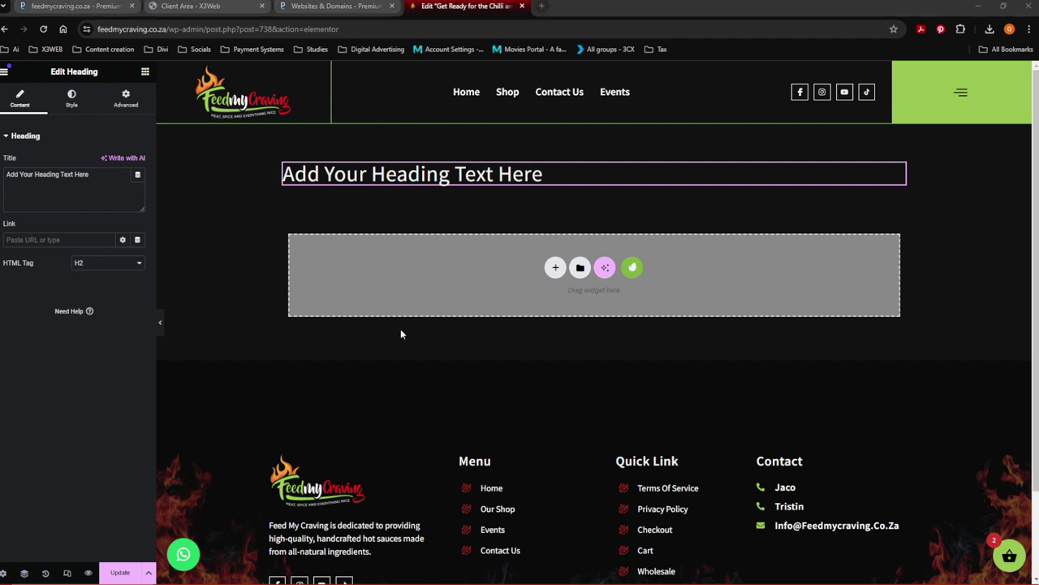
triple_click(38, 175)
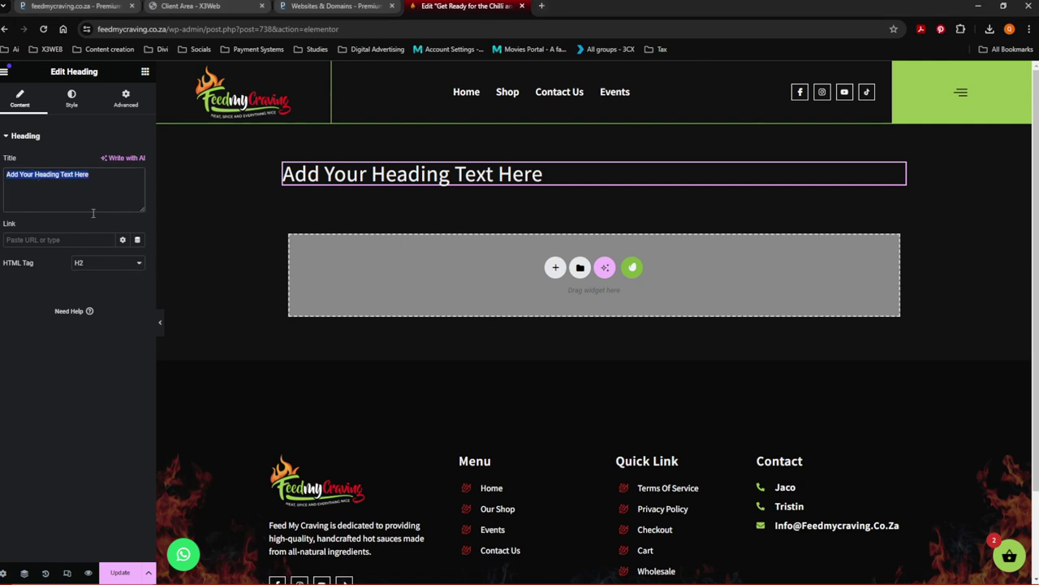
right_click(70, 179)
left_click(91, 244)
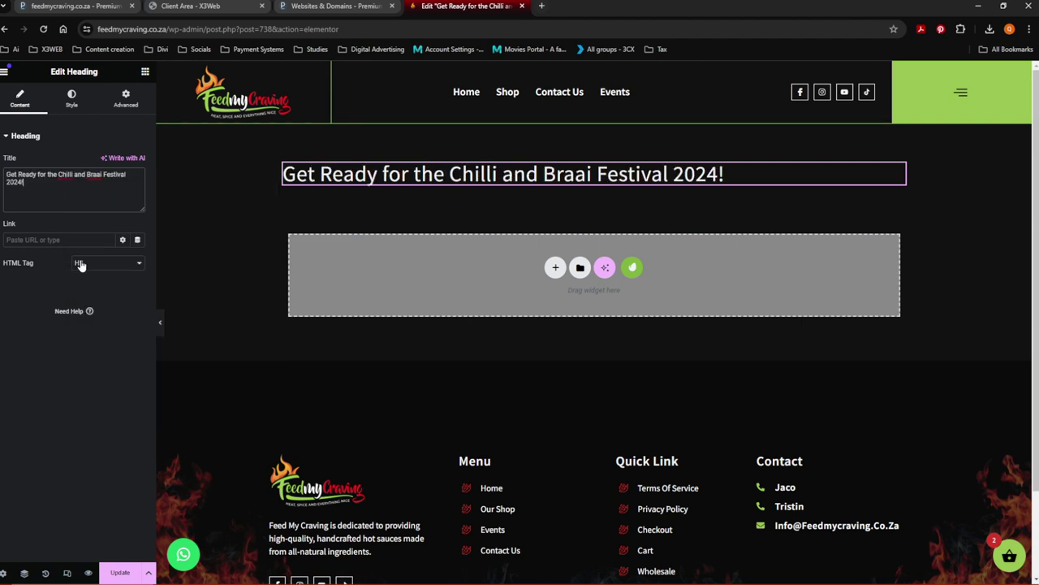
left_click(71, 98)
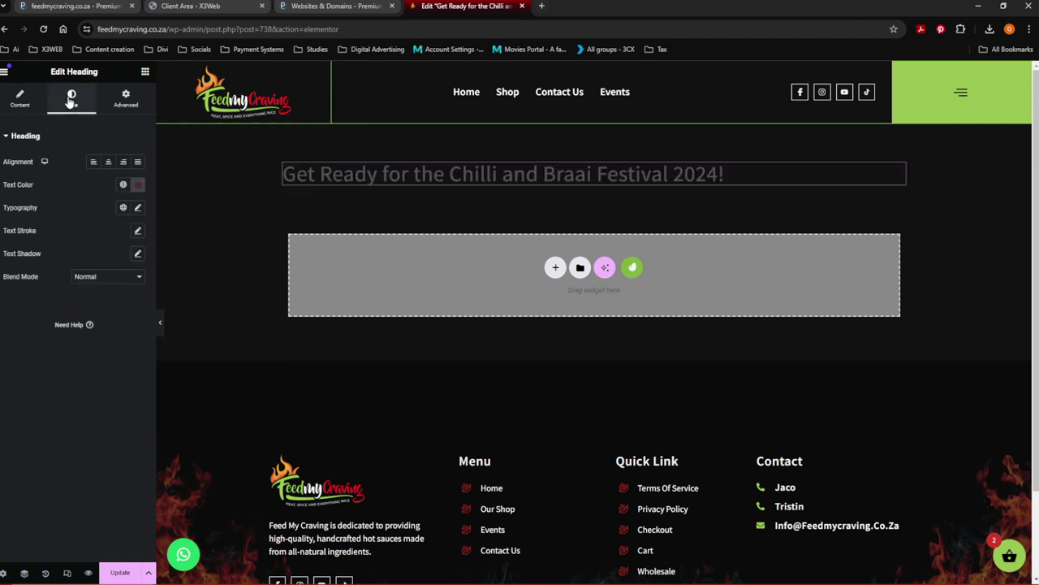
Step: Centre the festival heading and set its typography weight to 700 (Bold)
left_click(108, 163)
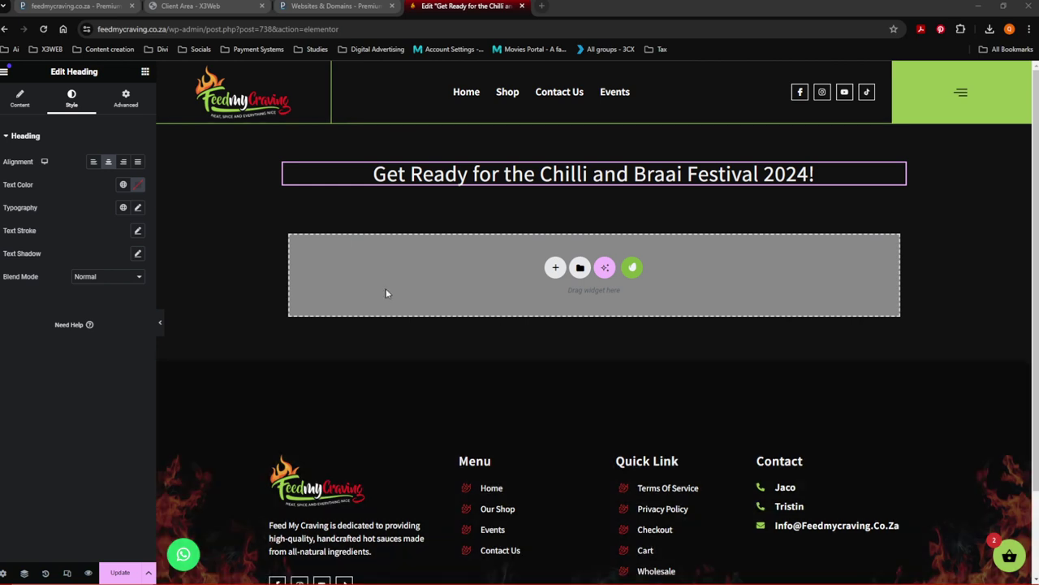
left_click(137, 207)
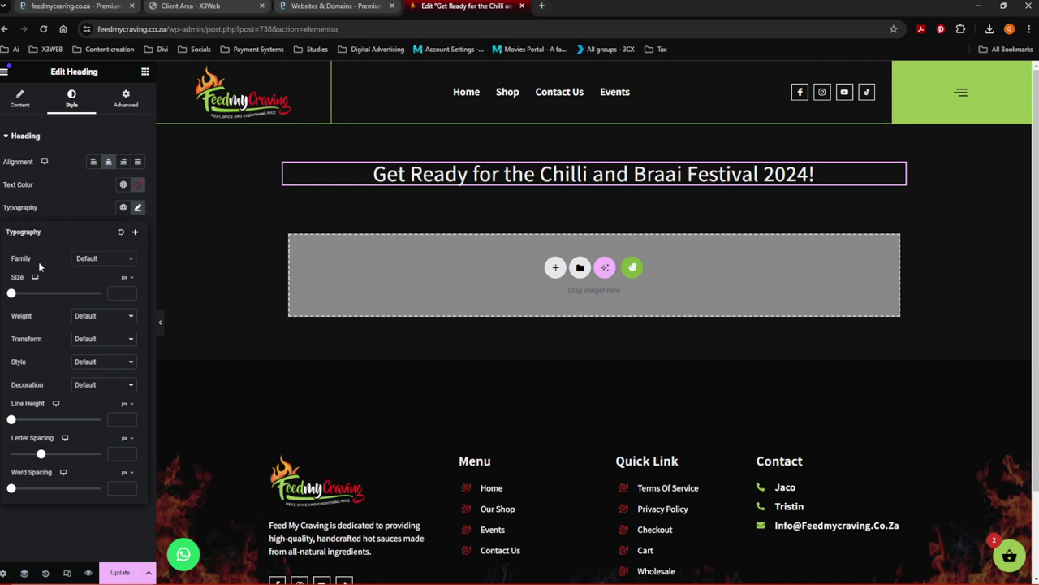
left_click(77, 197)
left_click(20, 98)
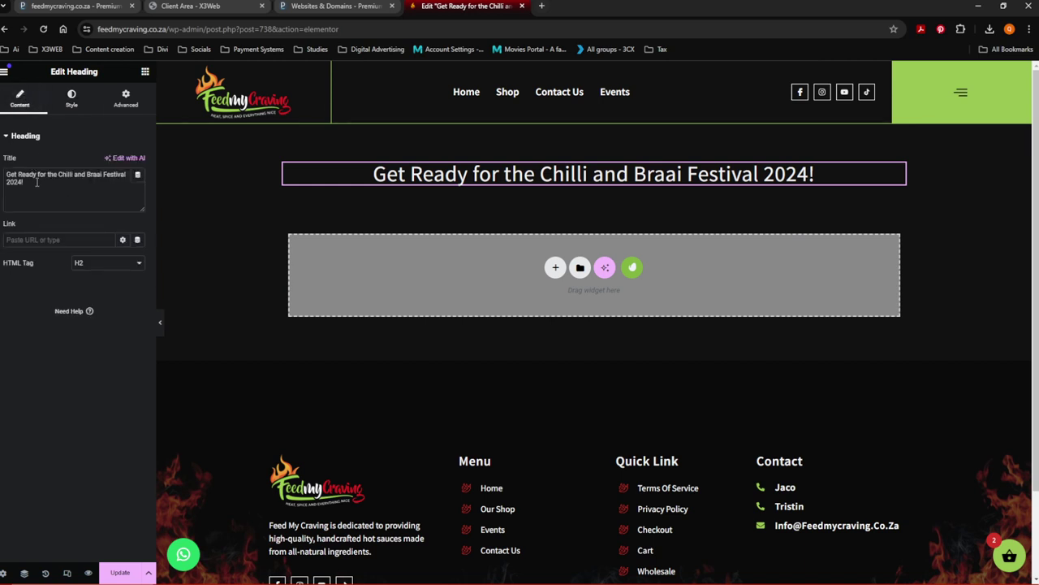
left_click(70, 104)
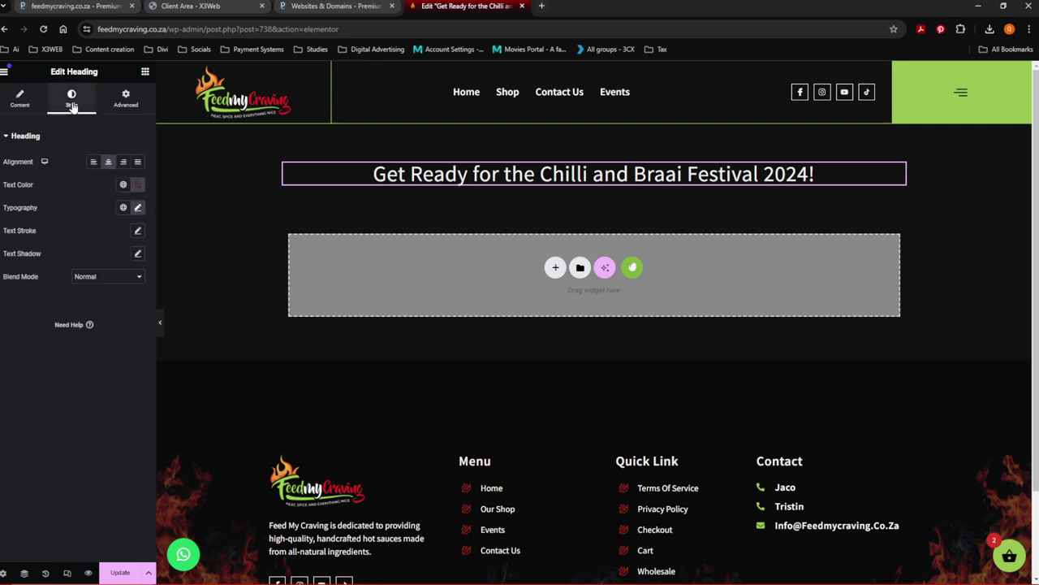
left_click(139, 208)
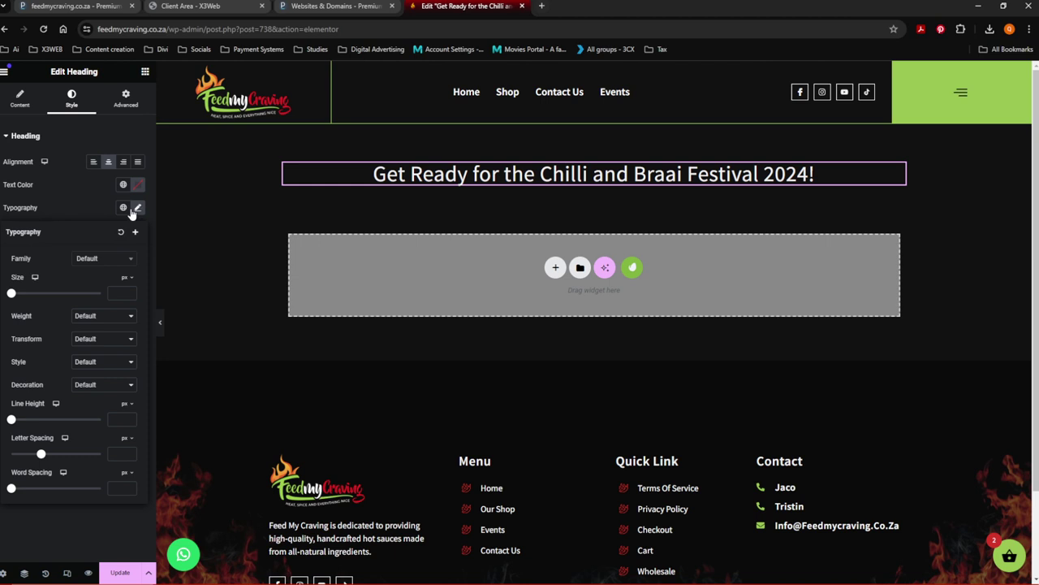
left_click(90, 320)
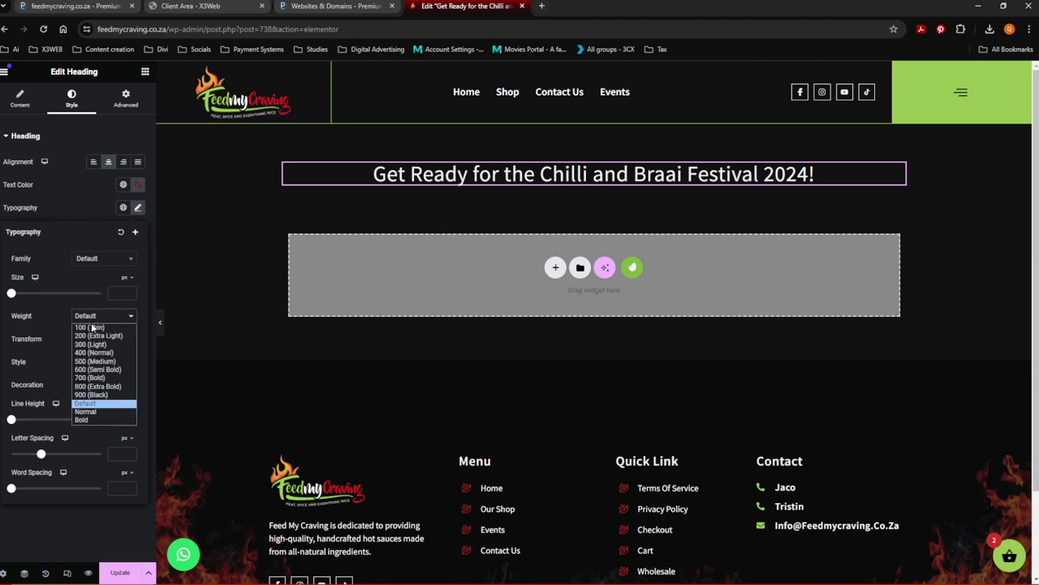
left_click(97, 379)
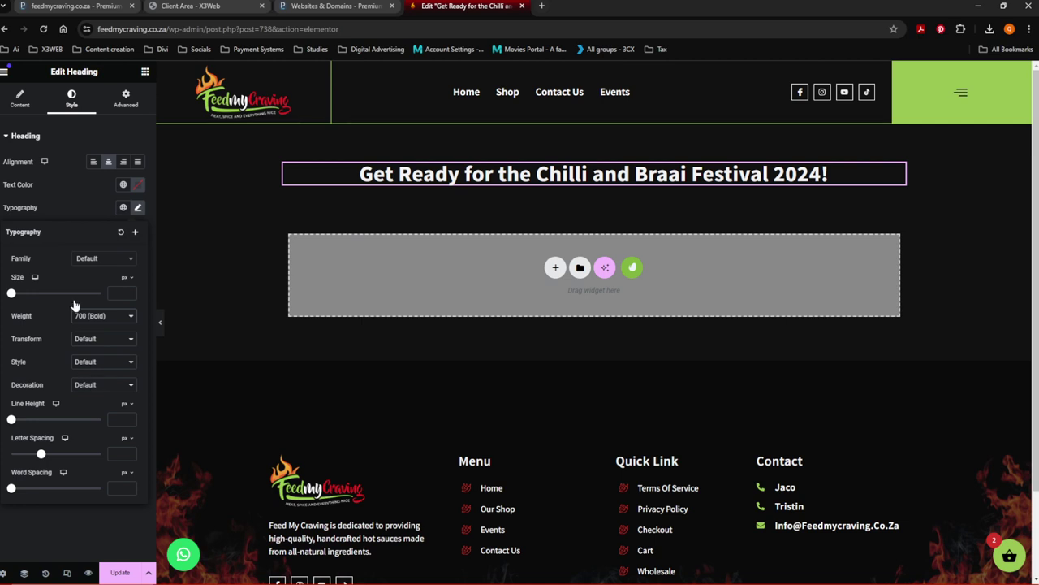
left_click(68, 213)
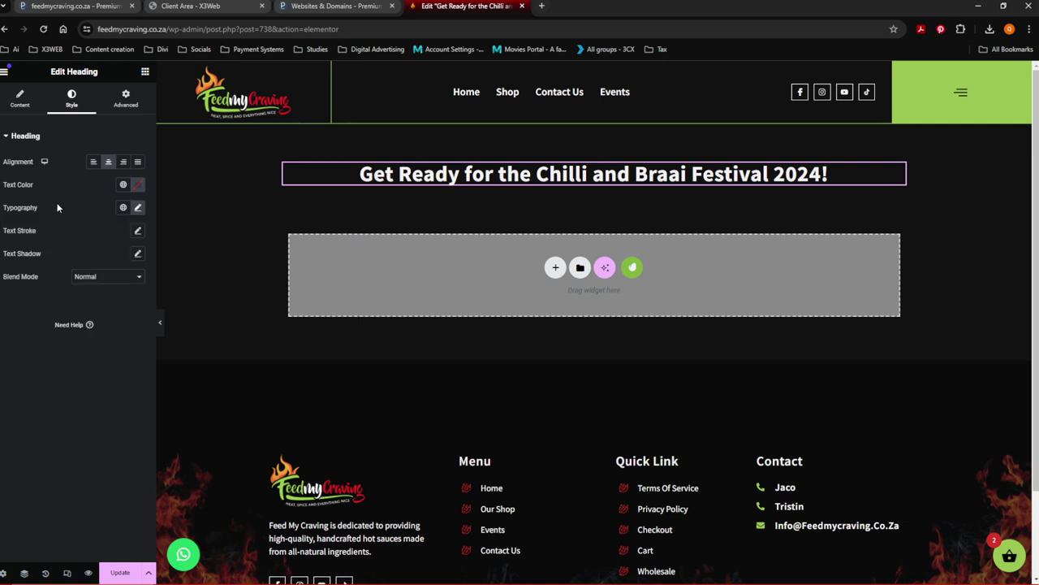
Step: Set the heading's text colour to #98C351 and save the page with Update
left_click(139, 186)
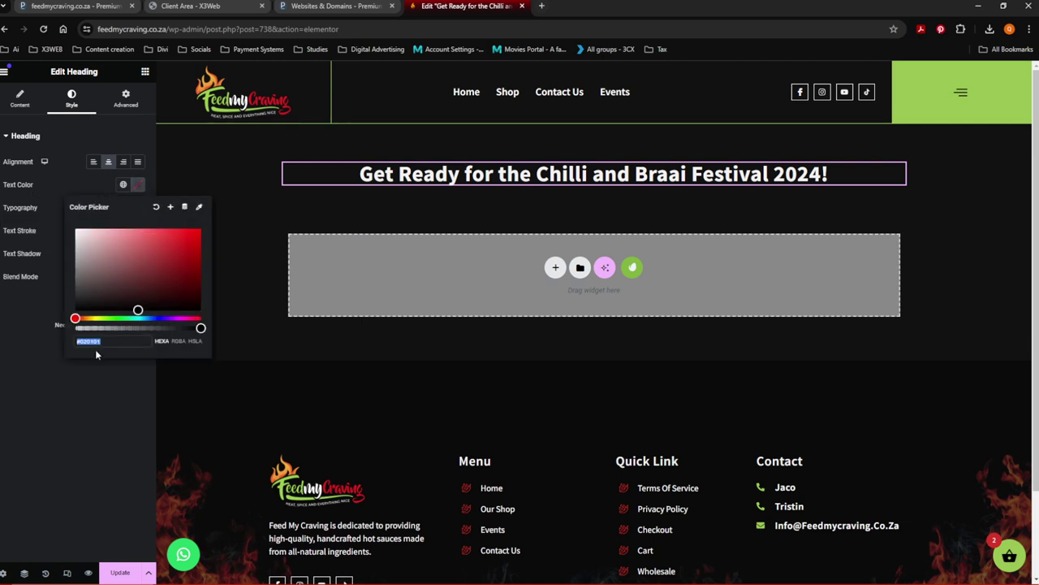
right_click(90, 342)
left_click(118, 165)
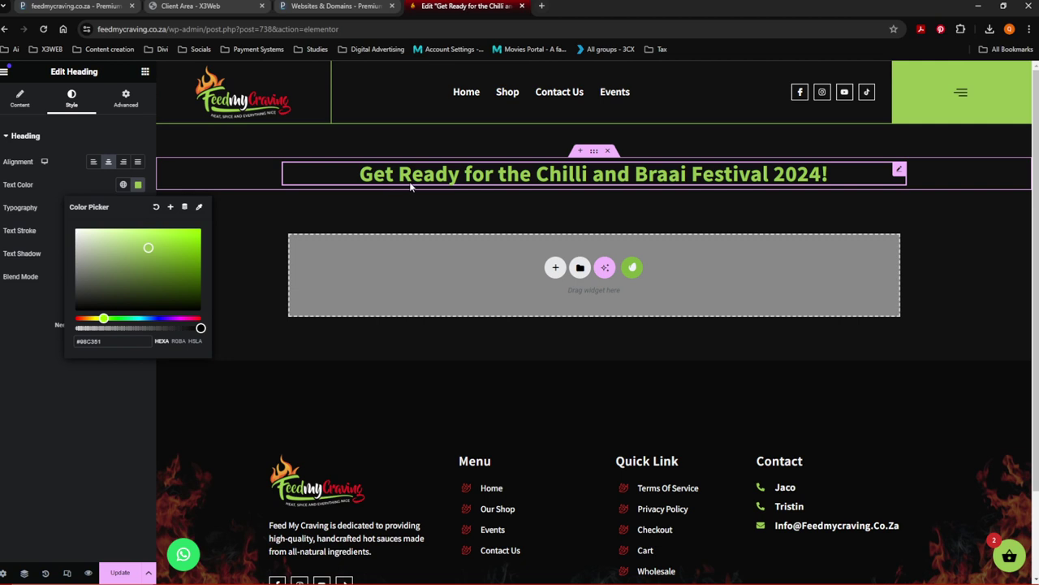
left_click(93, 186)
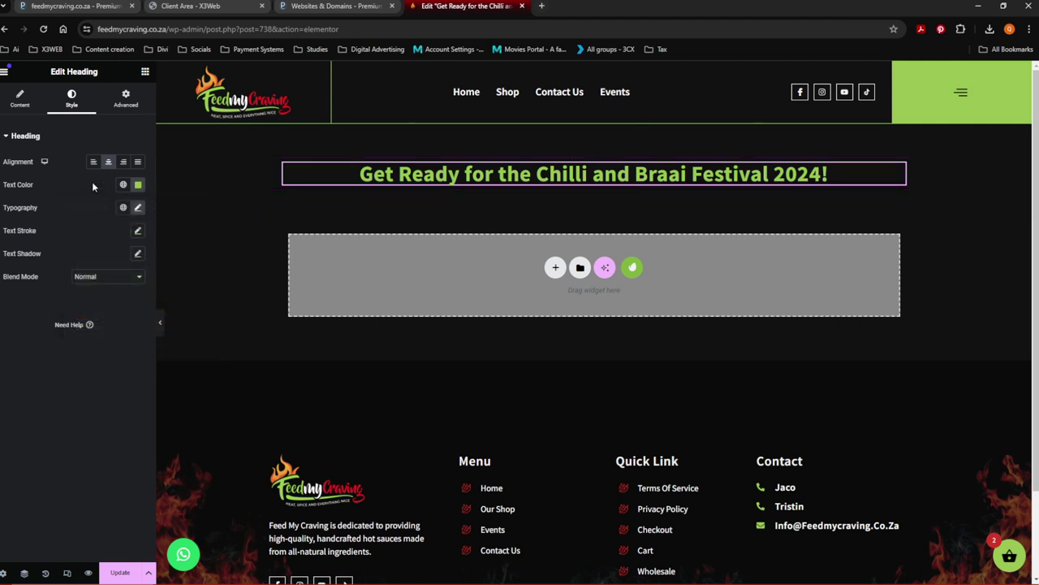
left_click(120, 573)
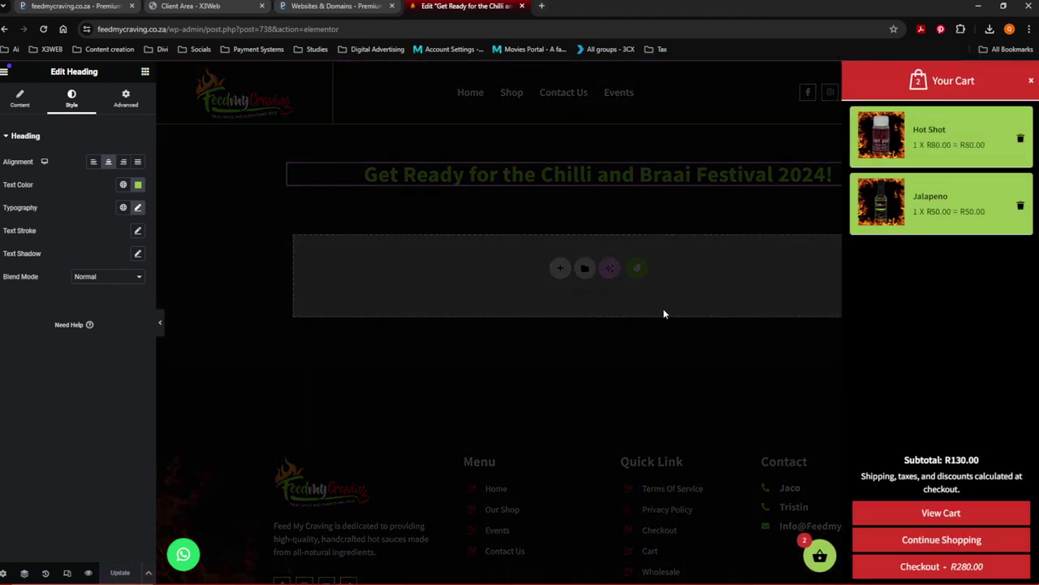
left_click(1031, 83)
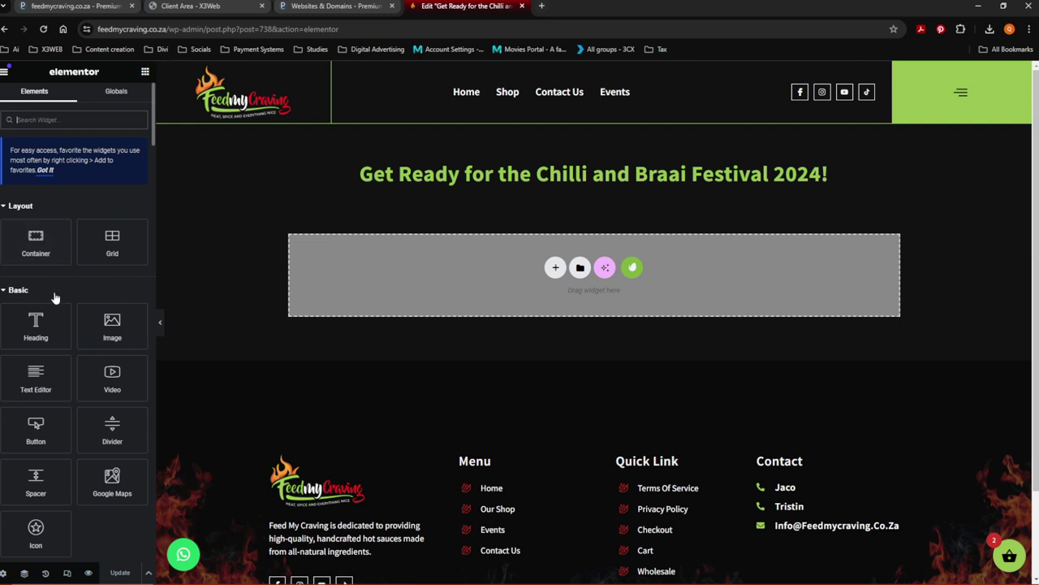
Step: Add an Image widget below the heading showing the Chilli and Braai Festival flyer from the Media Library
left_click_drag(59, 377, 24, 379)
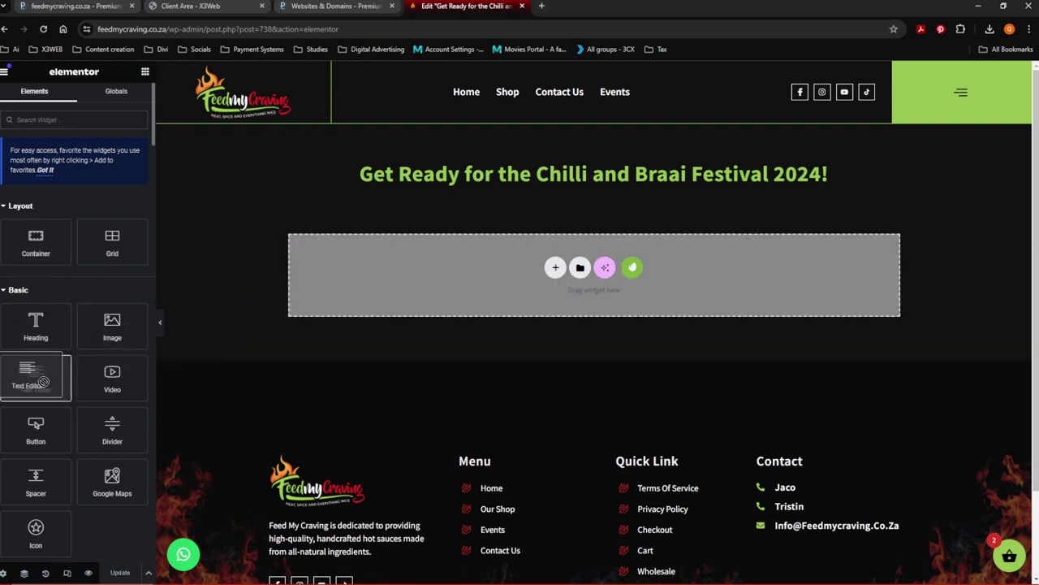
left_click_drag(128, 339, 606, 181)
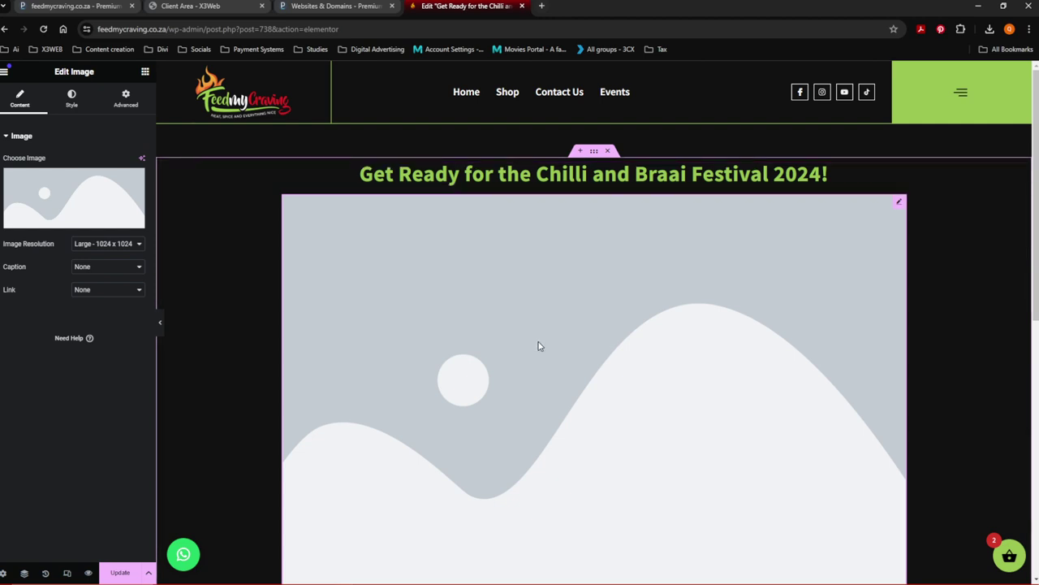
scroll(546, 330, "down", 1)
left_click(88, 203)
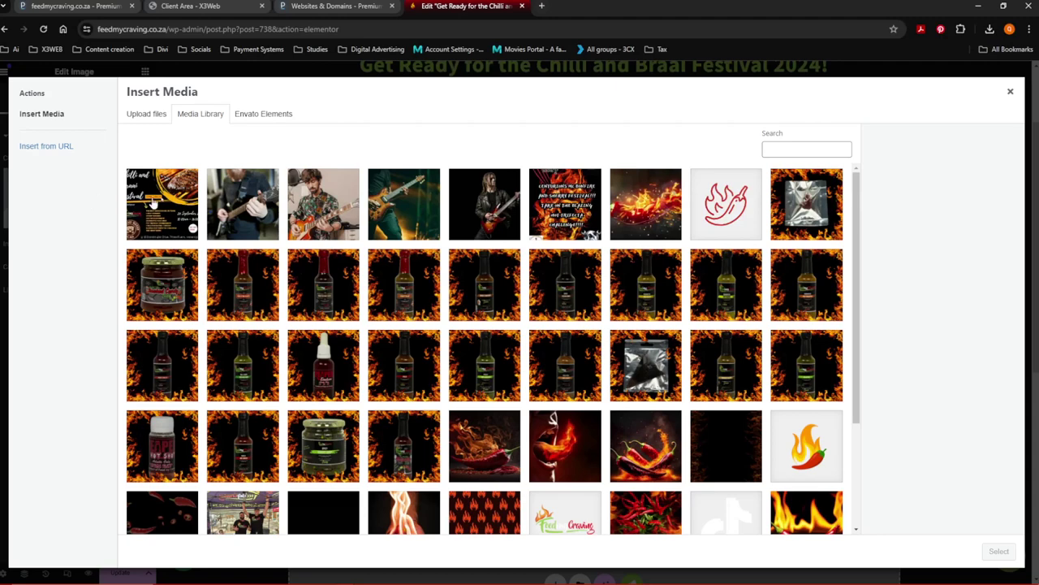
left_click(153, 203)
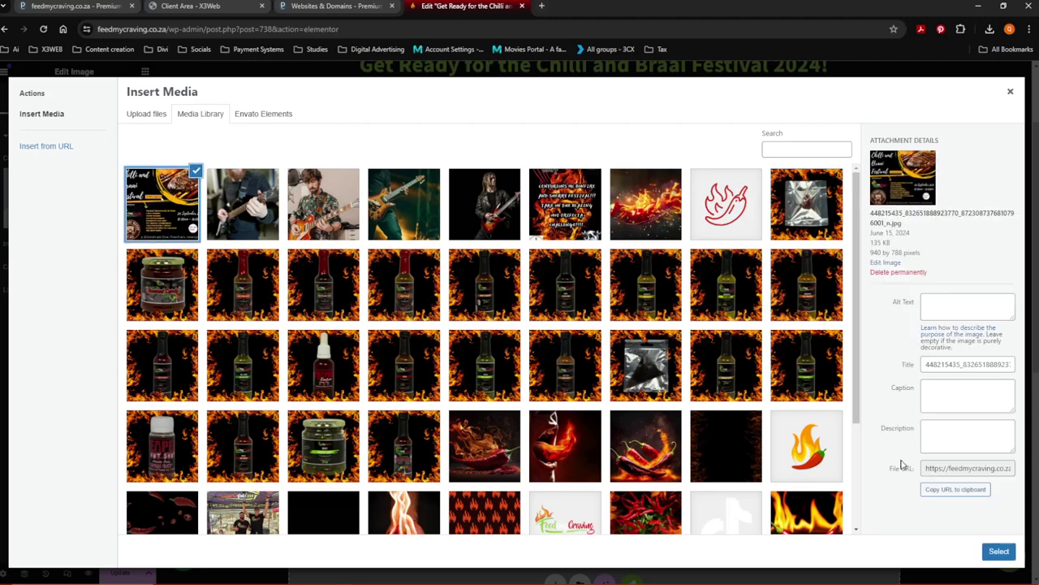
left_click(996, 552)
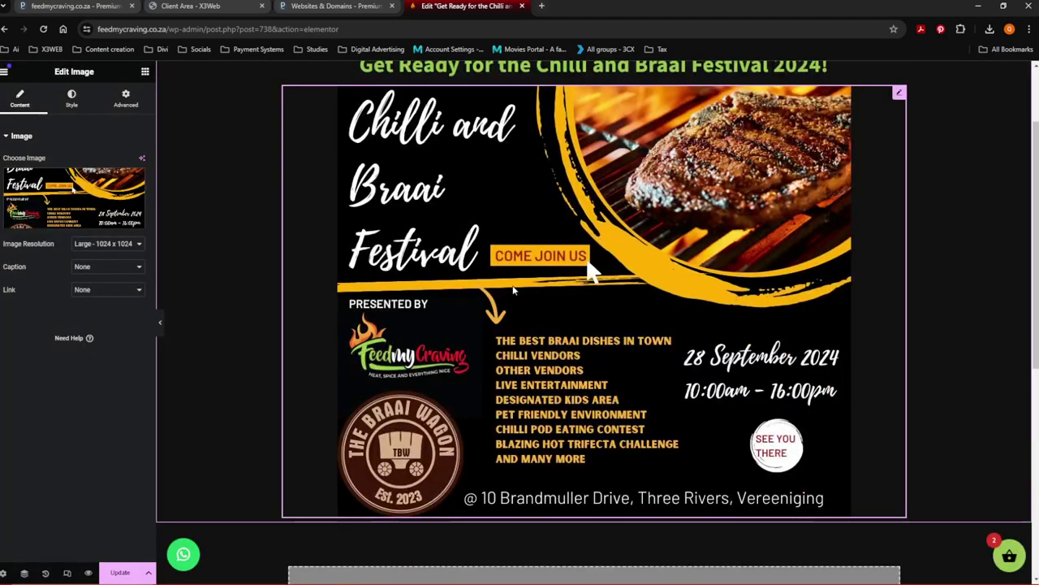
scroll(589, 259, "down", 3)
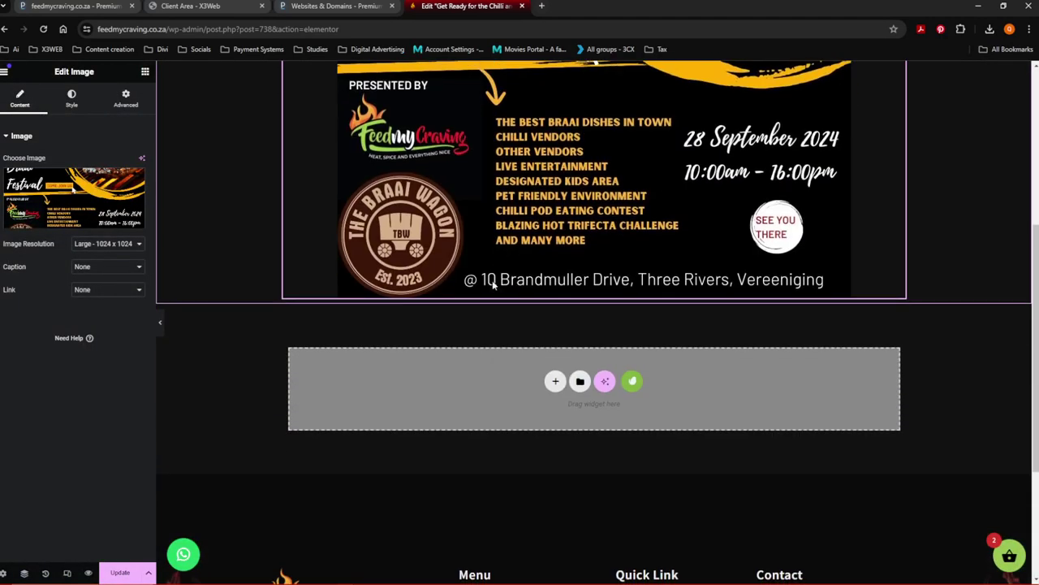
left_click(145, 72)
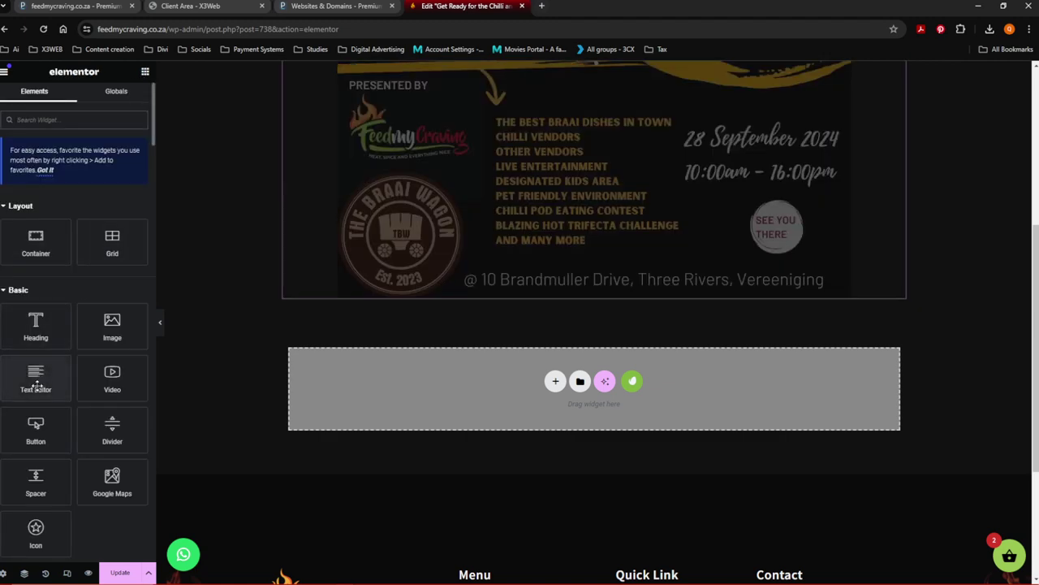
Step: Add a Text Editor widget below the flyer and paste the festival article over the lorem ipsum
left_click_drag(36, 382, 591, 235)
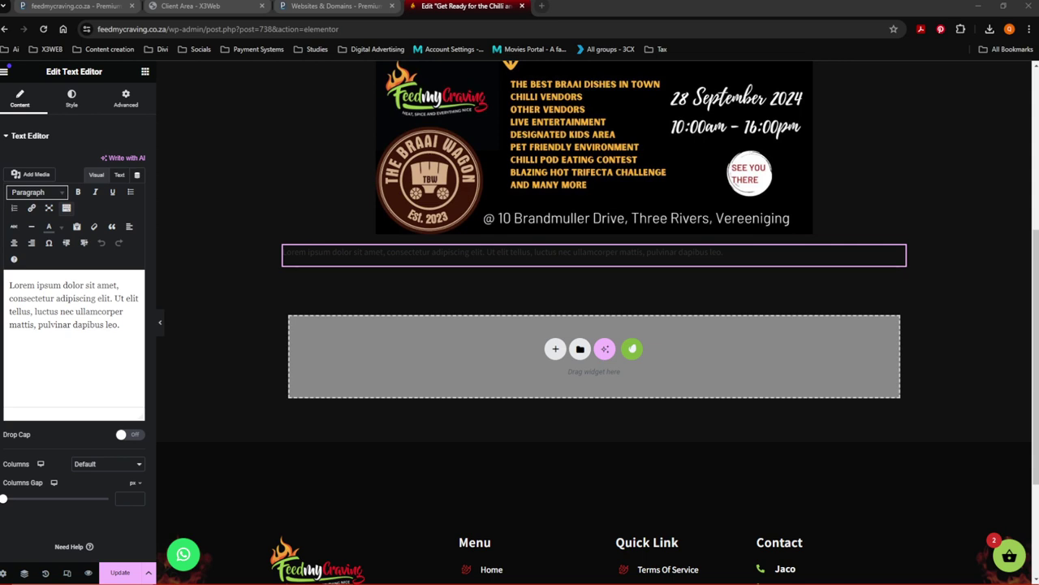
triple_click(33, 311)
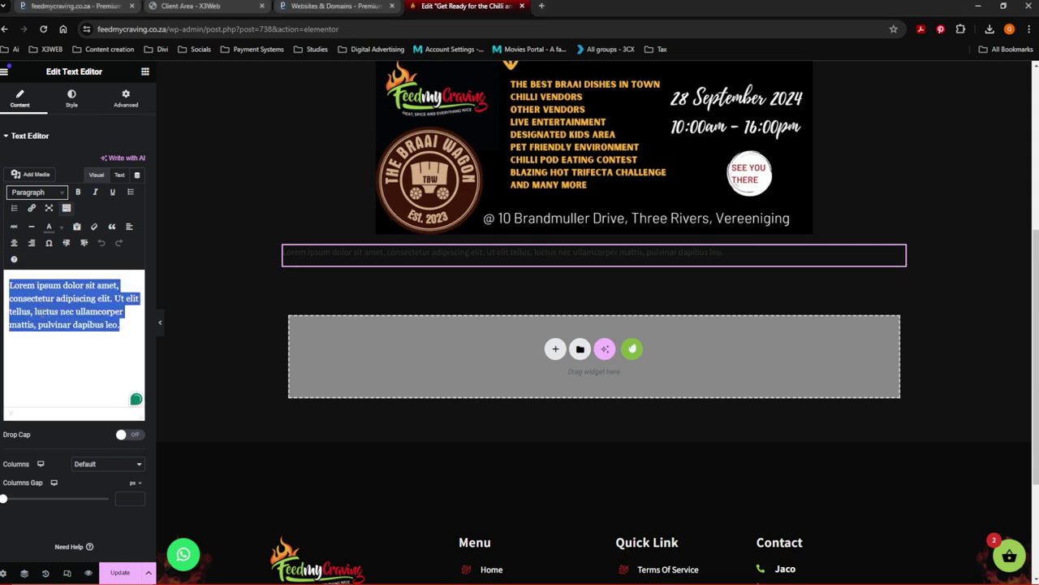
right_click(44, 315)
left_click(59, 379)
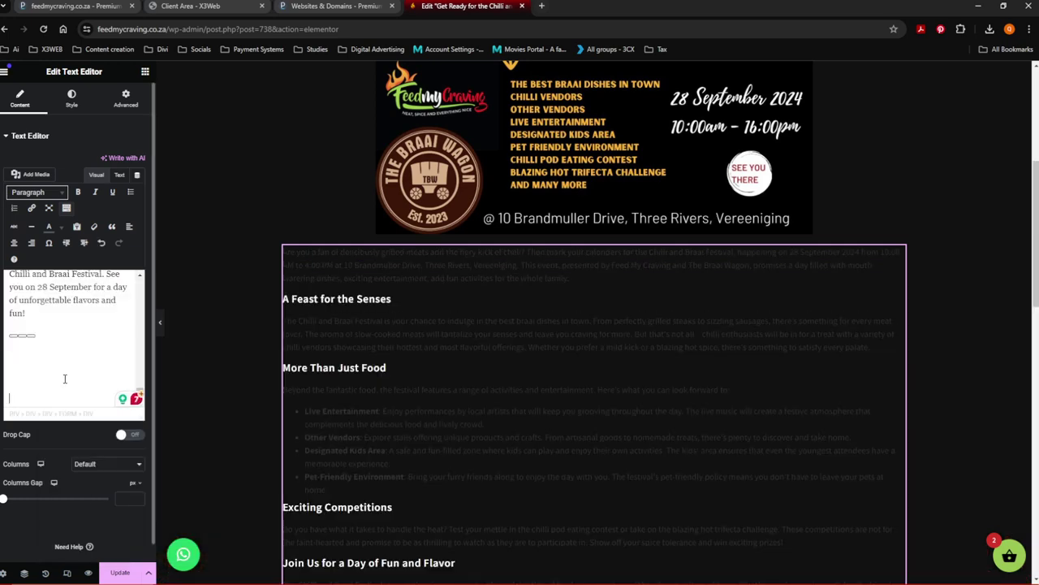
Step: Delete the Instagram and Twitter items from the Social Media Links list
scroll(536, 422, "down", 10)
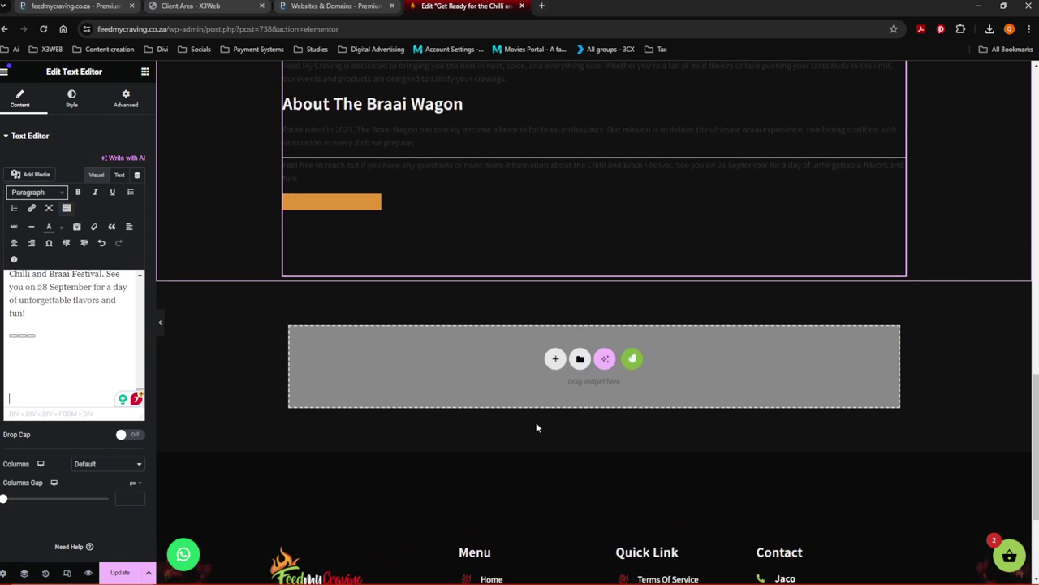
scroll(536, 422, "up", 3)
scroll(76, 367, "up", 1)
scroll(76, 367, "up", 3)
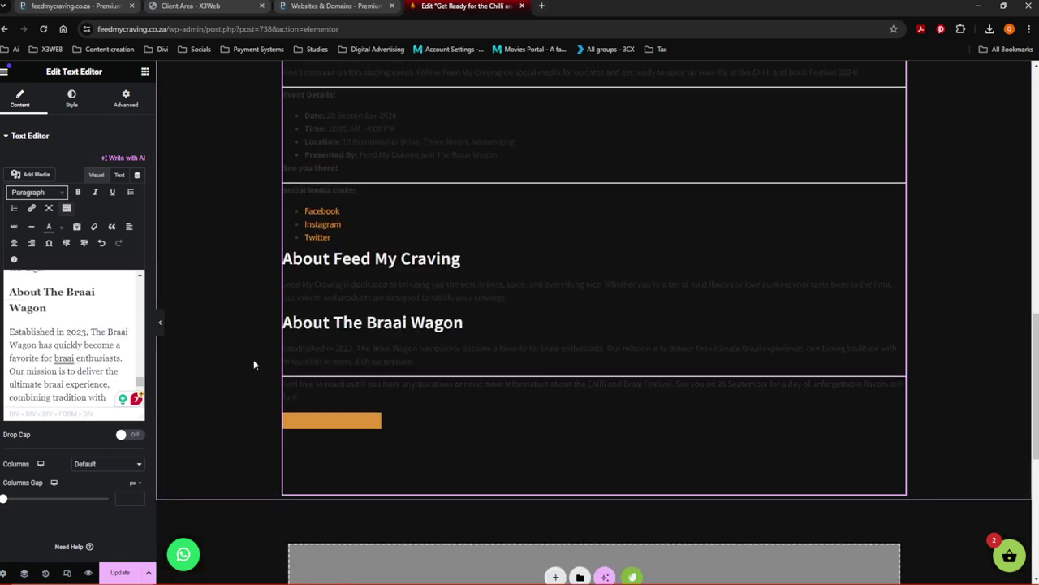
scroll(74, 376, "up", 5)
scroll(73, 376, "up", 2)
left_click_drag(71, 359, 19, 363)
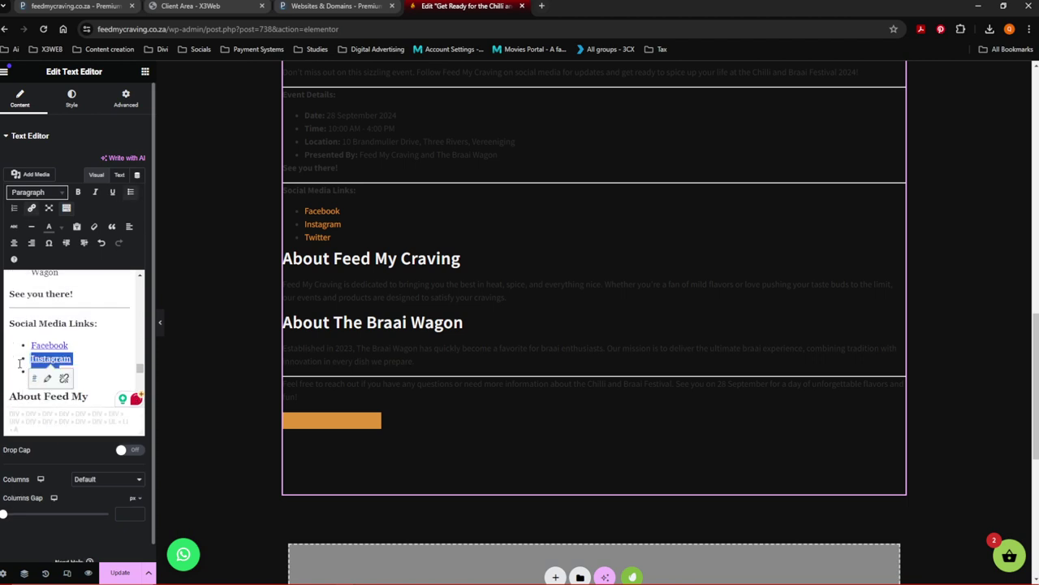
key("BackSpace")
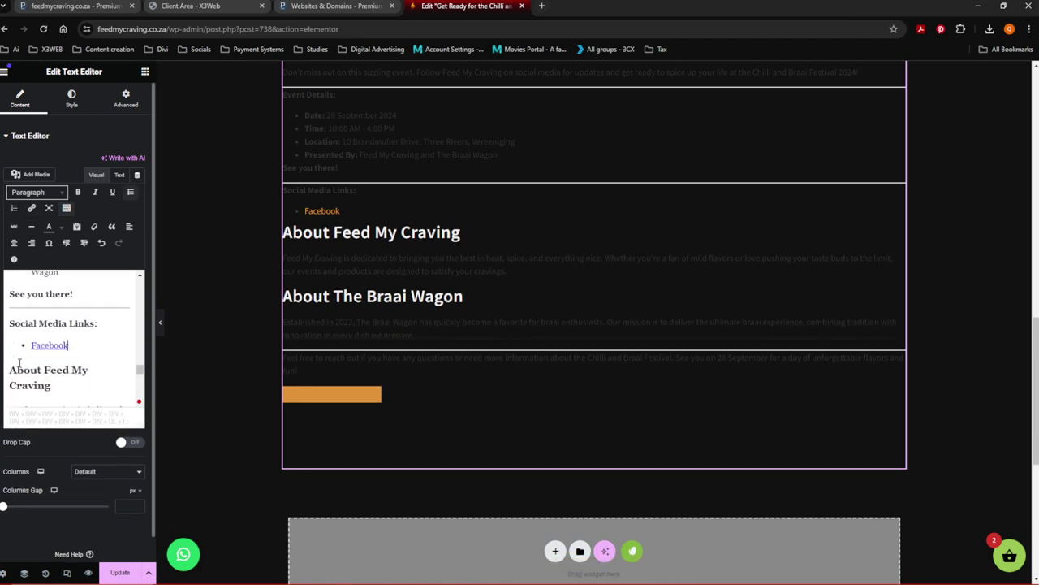
Step: Select the remaining Facebook link text under Social Media Links
scroll(24, 365, "up", 10)
scroll(36, 371, "up", 5)
scroll(523, 406, "up", 6)
scroll(520, 419, "up", 2)
scroll(521, 420, "down", 5)
scroll(54, 374, "up", 3)
scroll(53, 373, "up", 3)
scroll(54, 373, "down", 5)
scroll(54, 374, "down", 10)
scroll(54, 372, "down", 10)
scroll(54, 371, "down", 10)
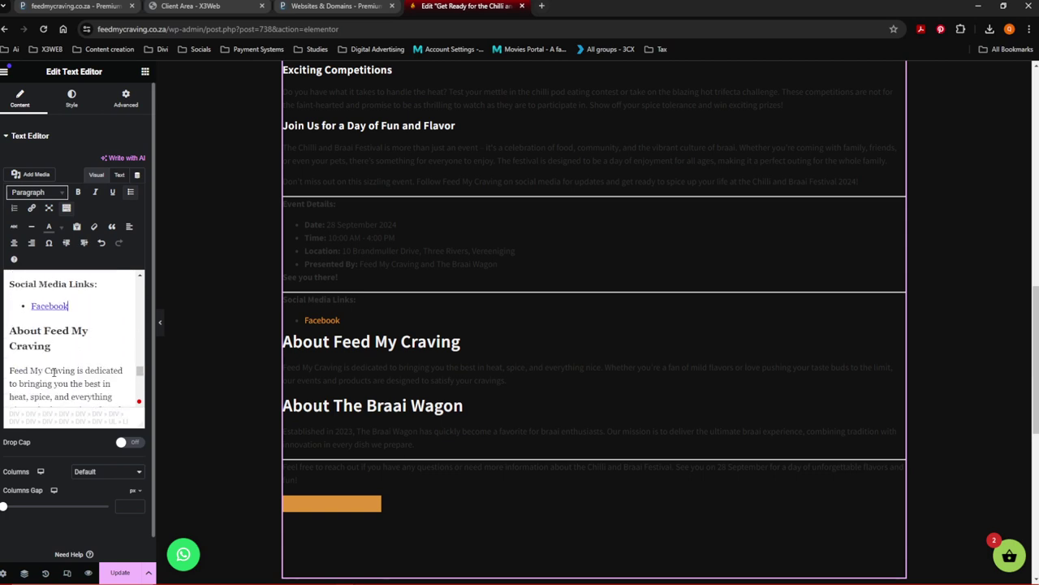
left_click_drag(76, 305, 30, 306)
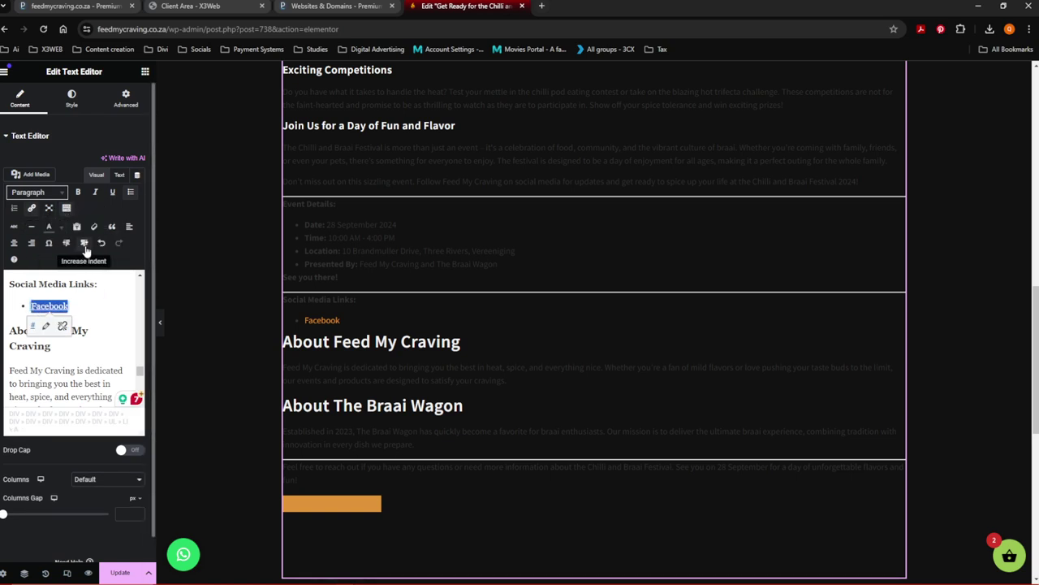
Step: Link the Facebook entry to the pasted Facebook share address and apply it
left_click(66, 208)
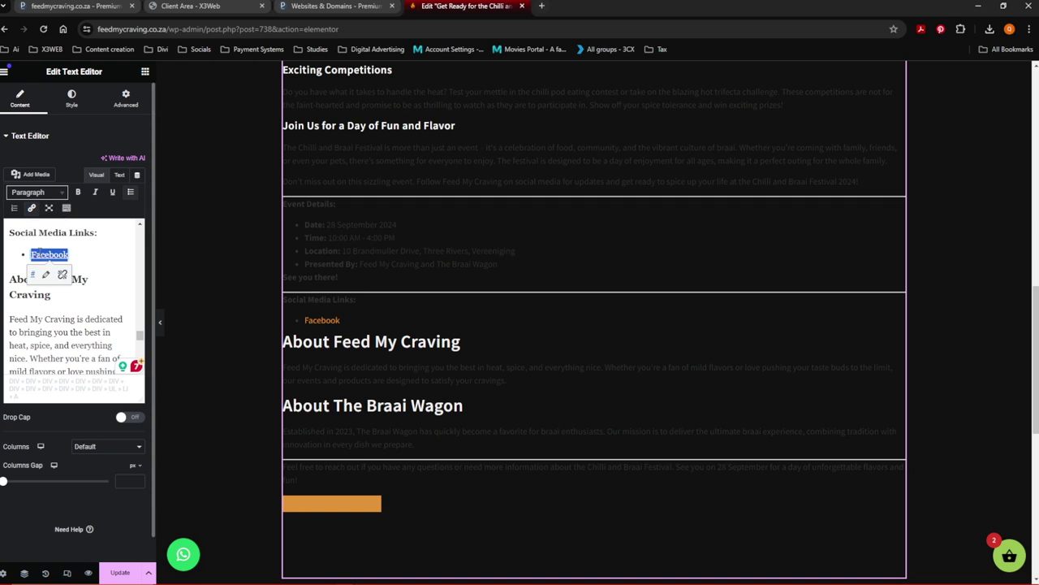
left_click(67, 209)
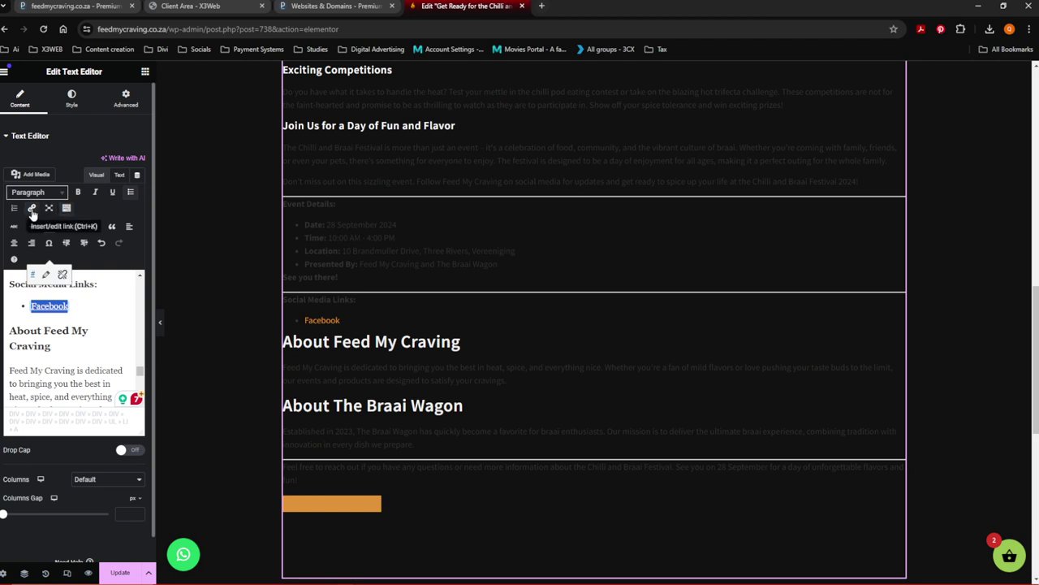
left_click(32, 209)
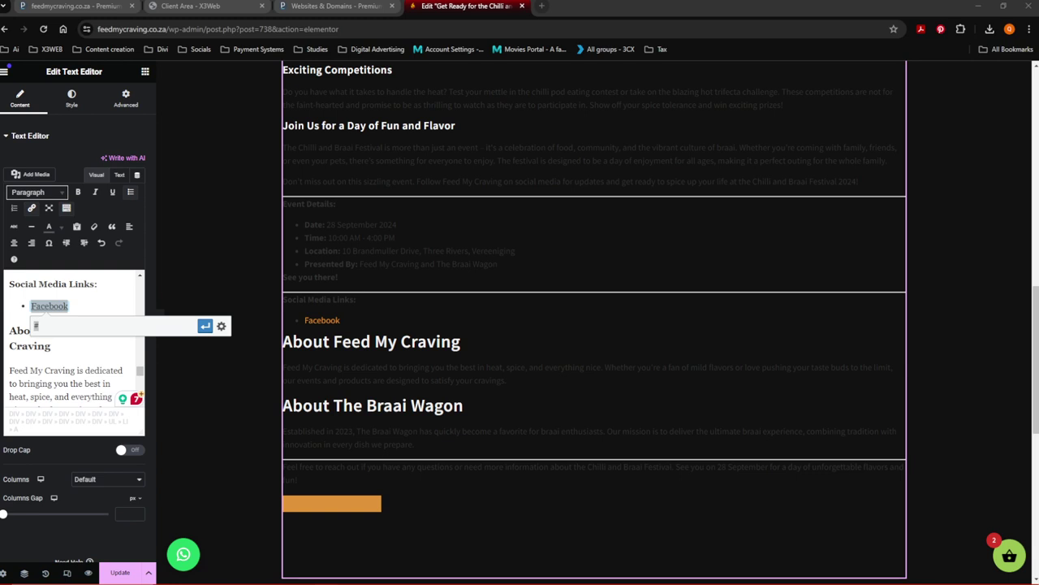
right_click(38, 325)
left_click(58, 147)
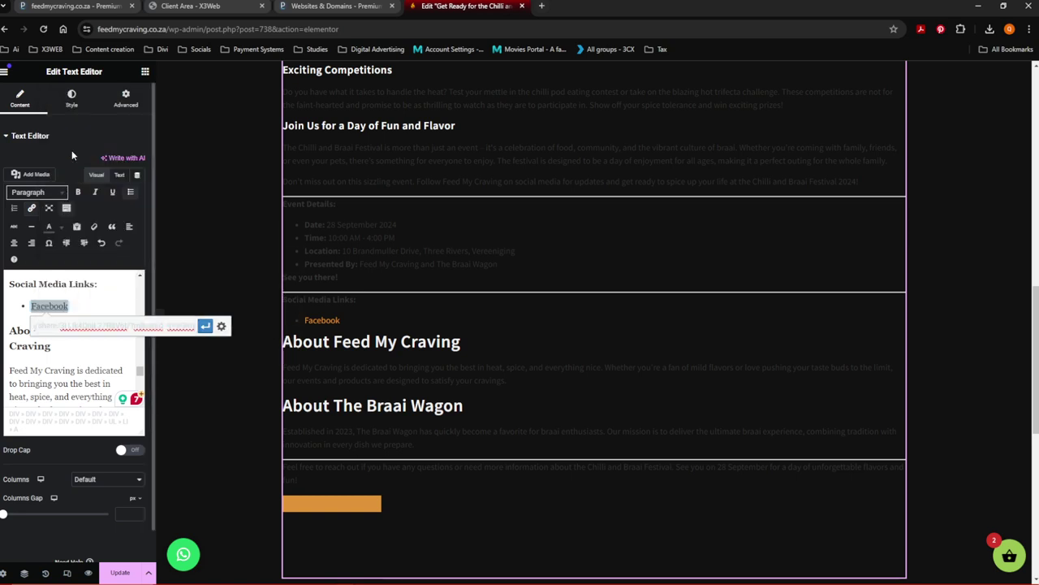
left_click(205, 327)
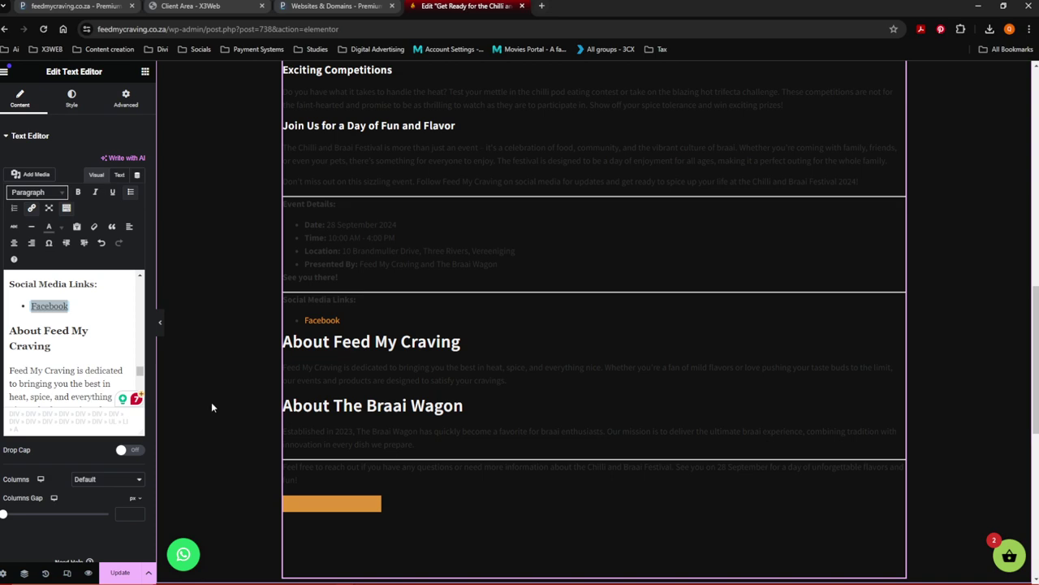
scroll(73, 349, "up", 5)
scroll(387, 403, "up", 3)
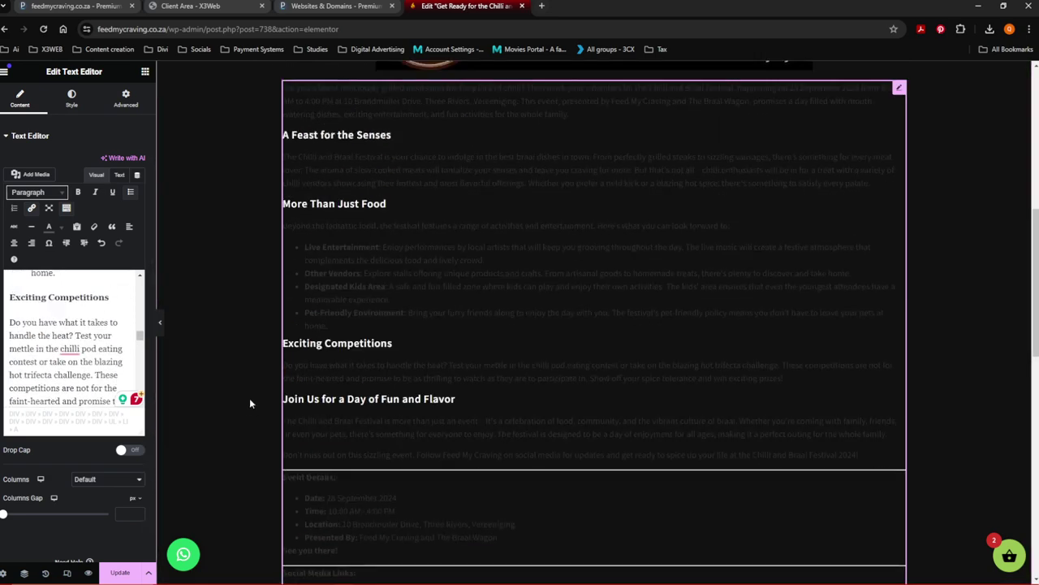
scroll(98, 392, "up", 5)
scroll(98, 393, "up", 5)
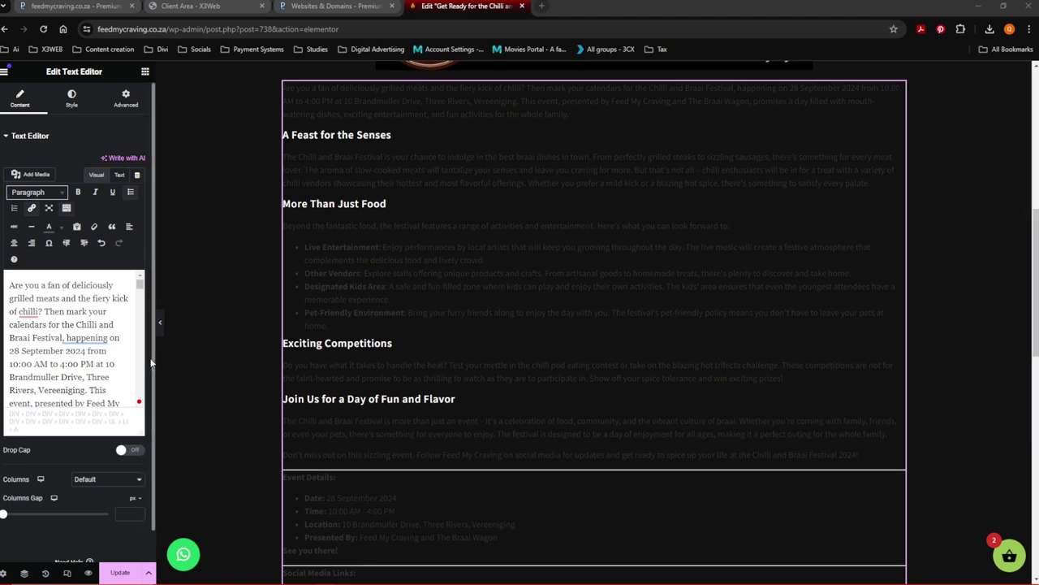
scroll(114, 347, "down", 3)
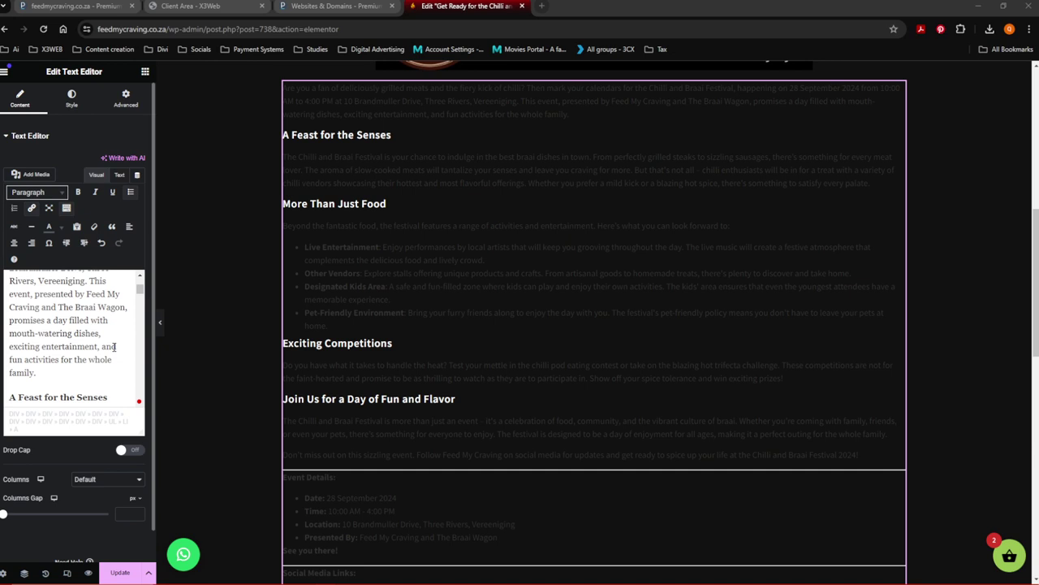
scroll(114, 348, "up", 3)
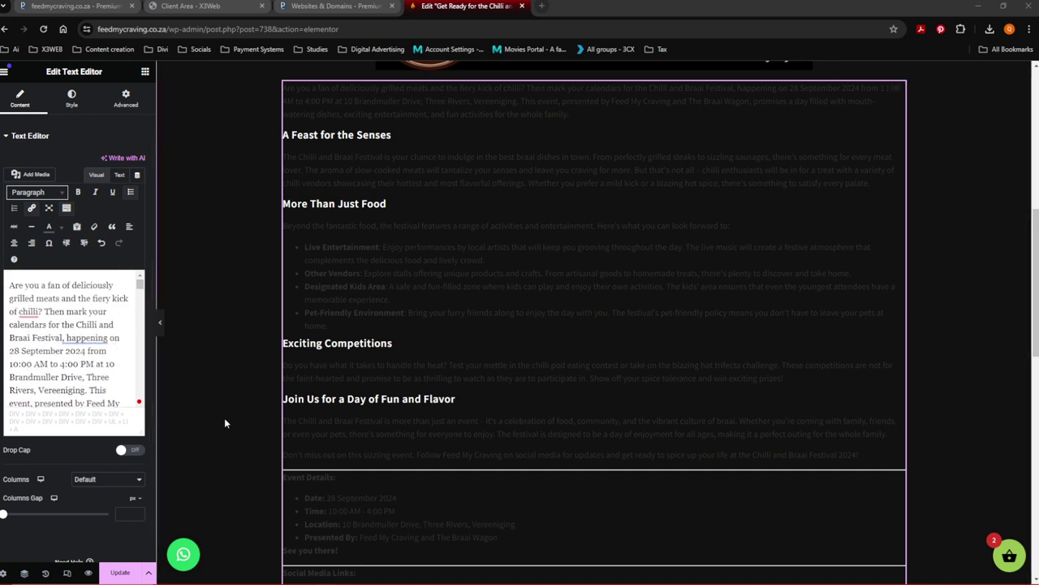
left_click(5, 74)
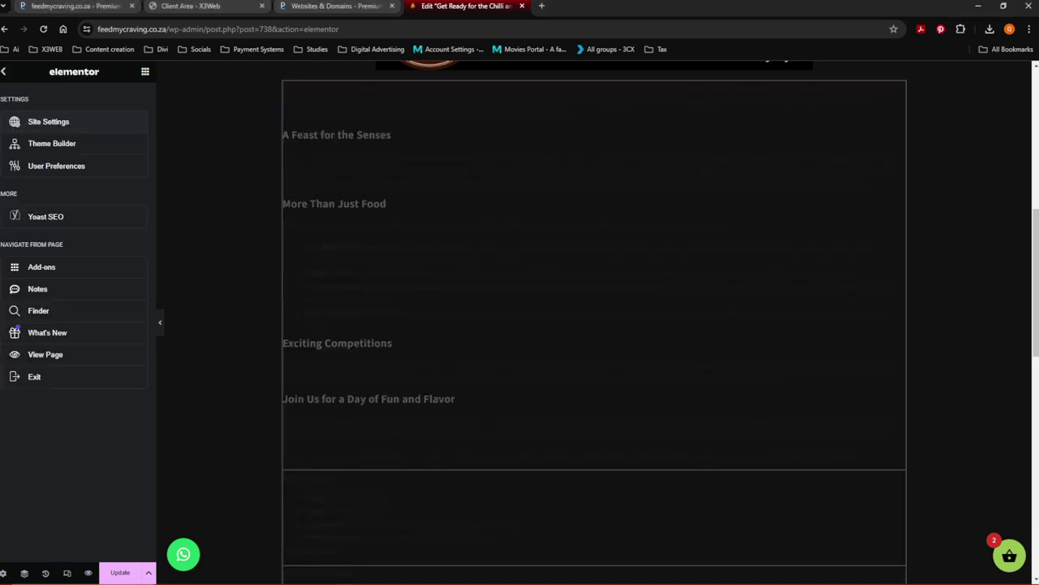
left_click(4, 74)
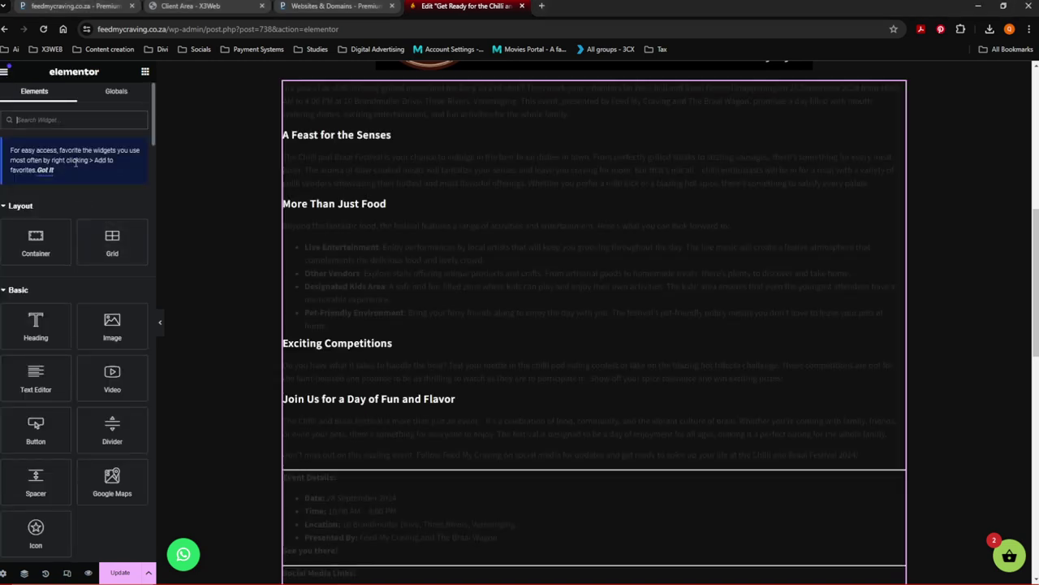
left_click(398, 318)
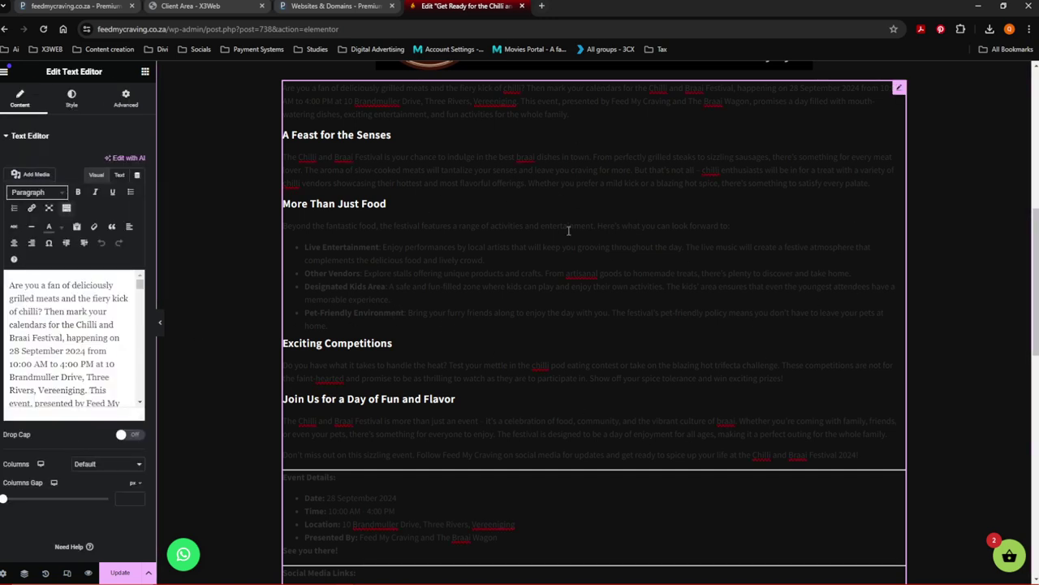
Step: Make the article's opening paragraph white
scroll(54, 361, "down", 2)
scroll(54, 361, "up", 2)
left_click_drag(10, 285, 92, 341)
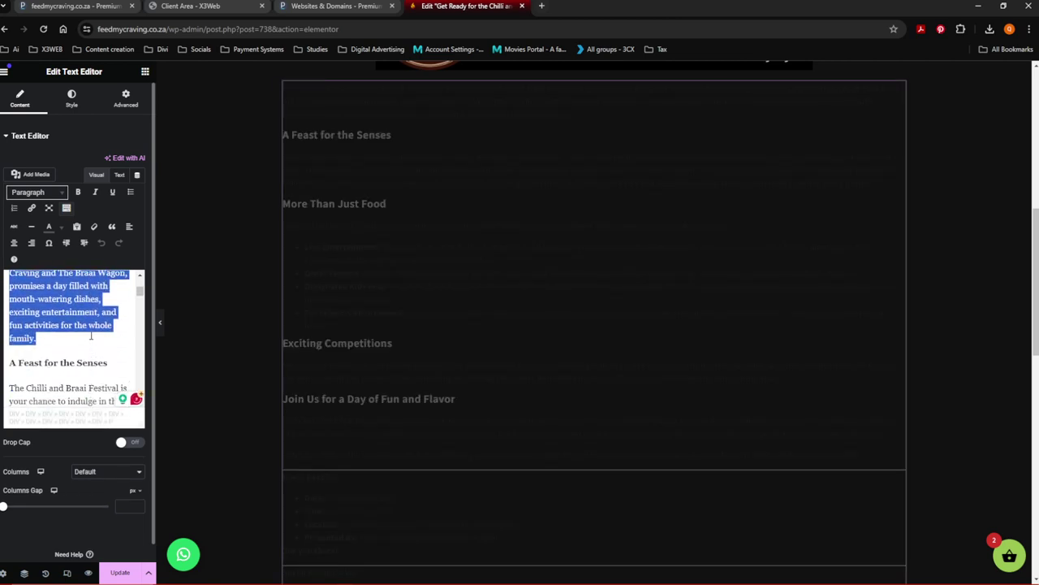
left_click(62, 229)
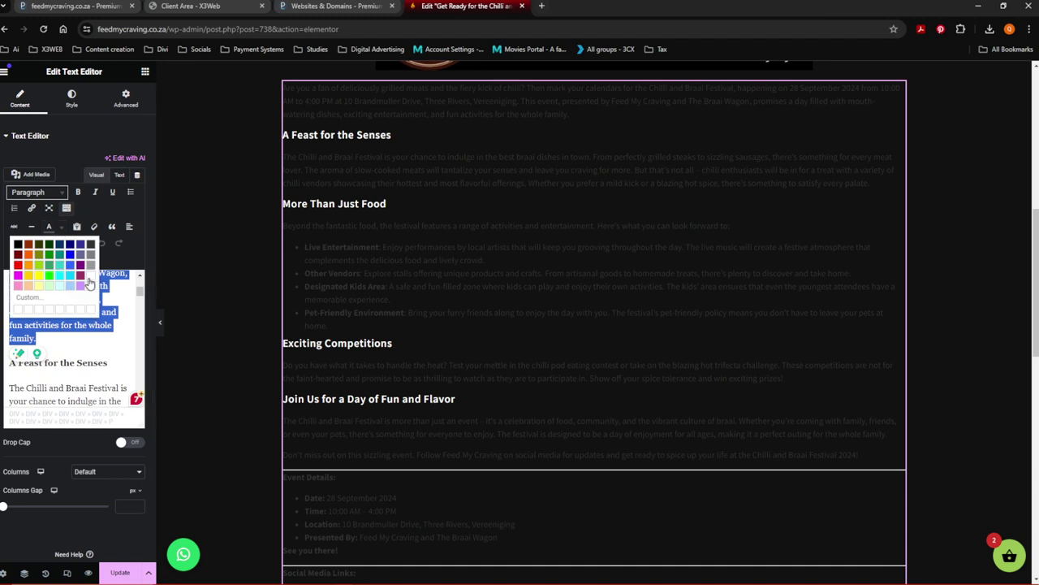
left_click(90, 244)
Step: Colour the 'A Feast for the Senses' heading with custom hex 98C351
left_click(112, 362)
left_click_drag(110, 363, 8, 363)
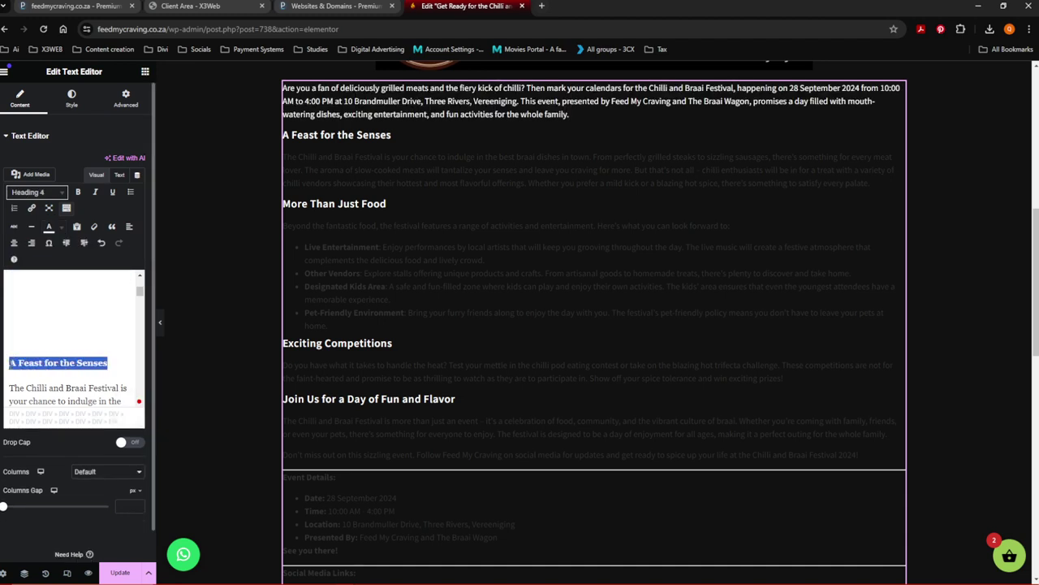
left_click(64, 227)
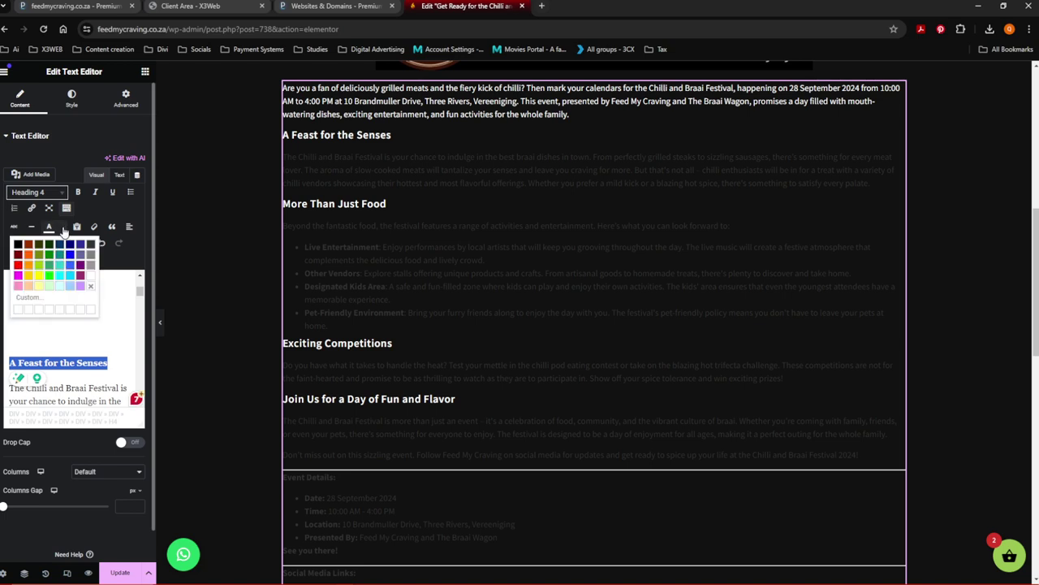
left_click(28, 299)
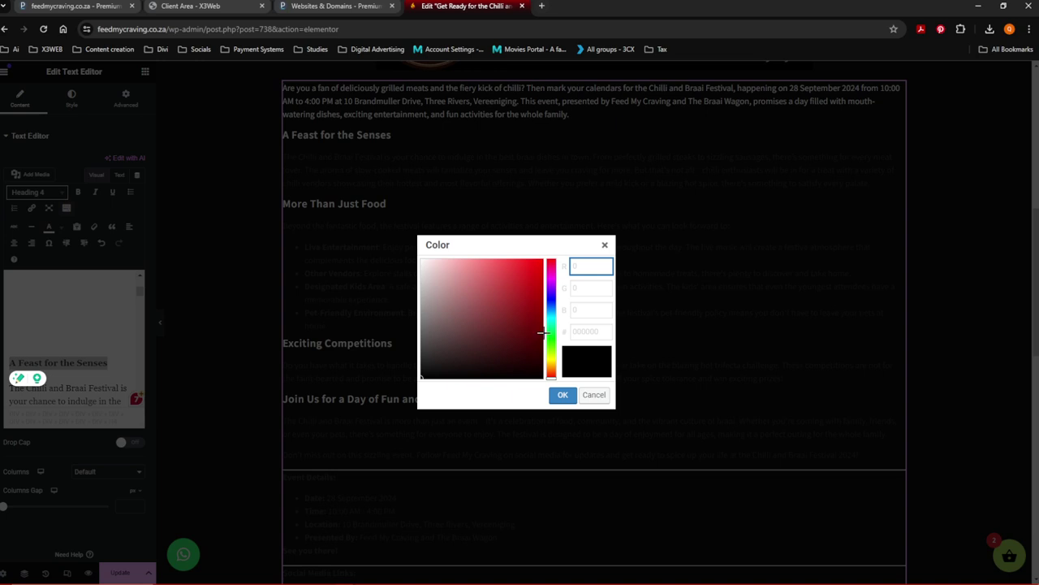
left_click(581, 331)
right_click(578, 329)
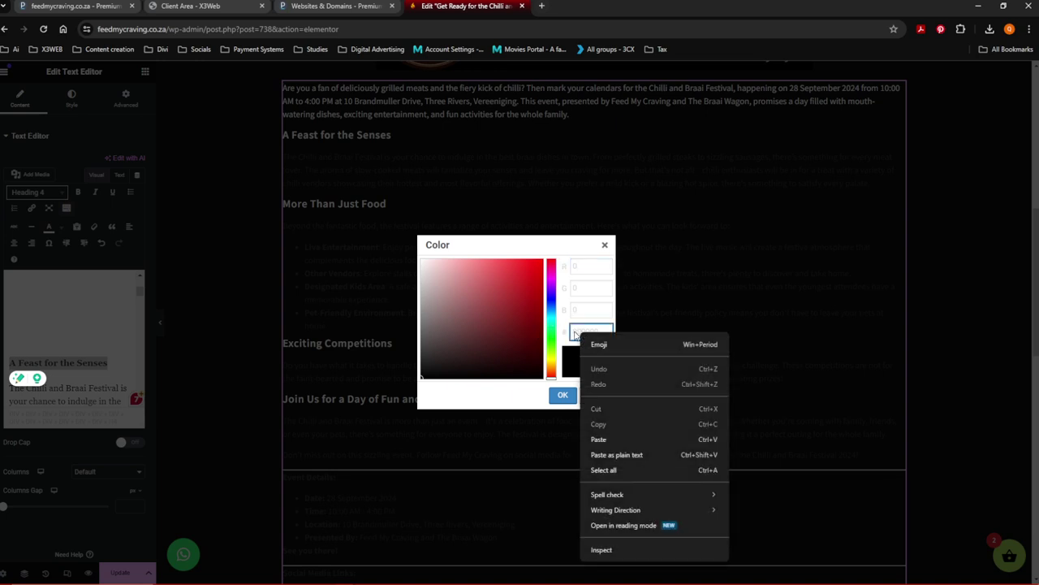
double_click(572, 331)
right_click(584, 338)
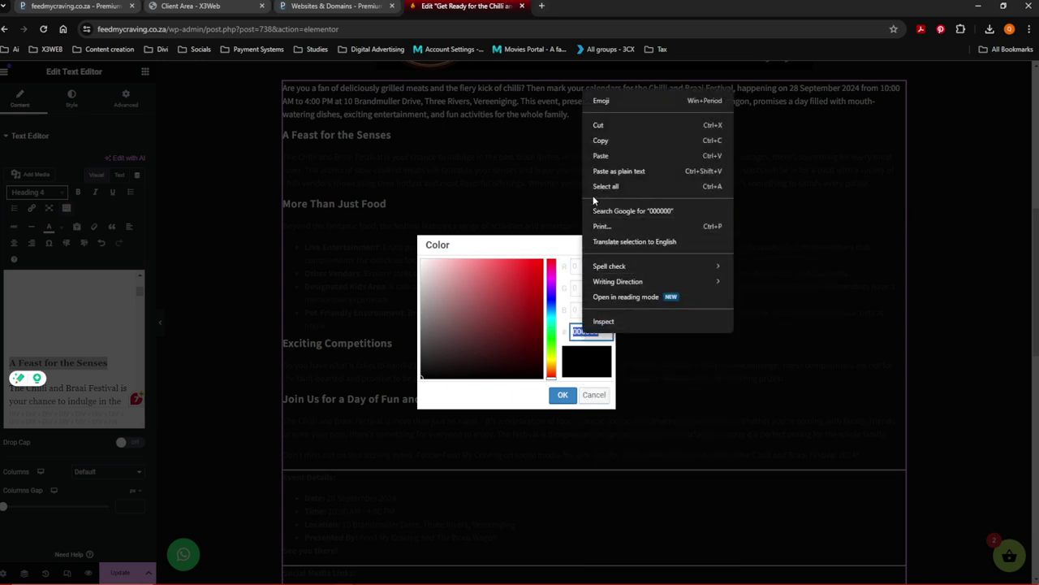
left_click(600, 156)
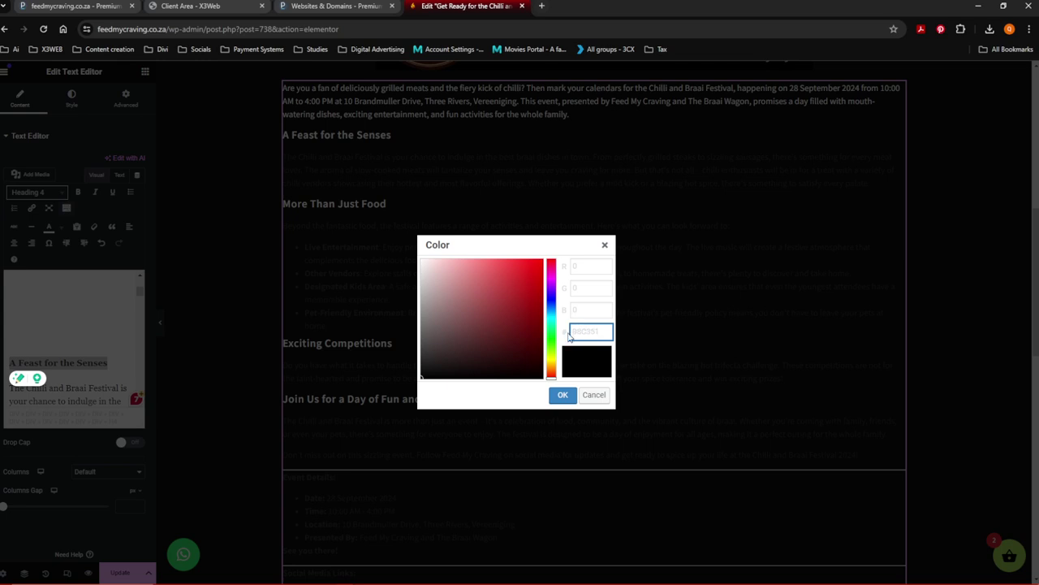
left_click(566, 332)
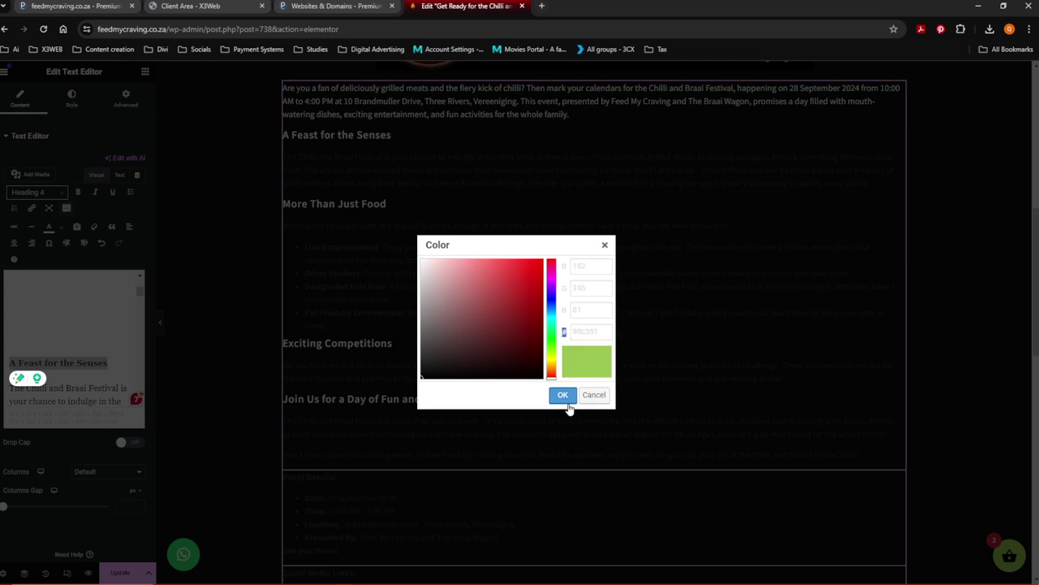
left_click(563, 395)
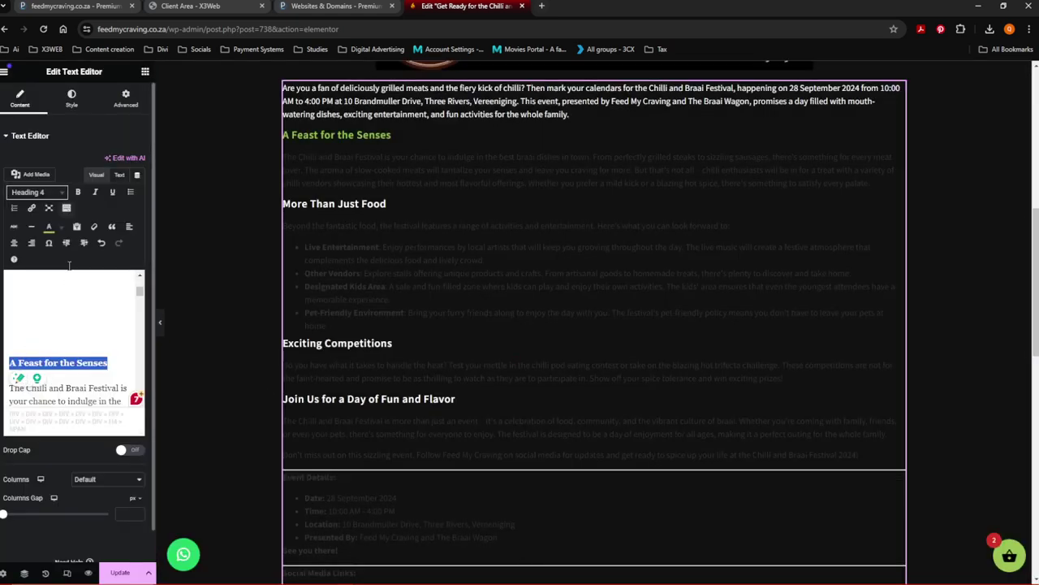
scroll(69, 313, "down", 5)
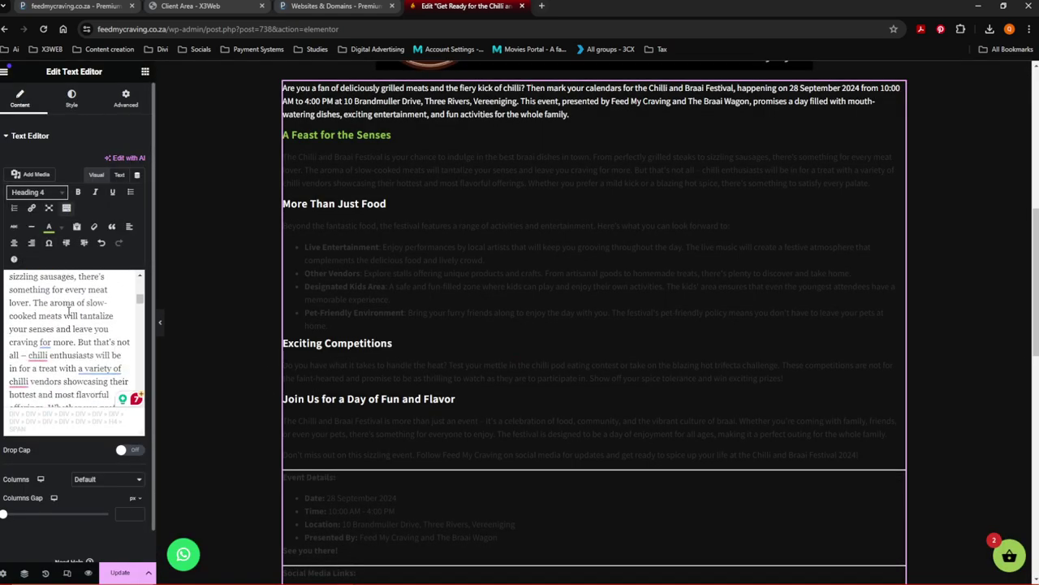
Step: Colour the More Than Just Food heading and the Live Entertainment and Other Vendors labels green
scroll(69, 312, "down", 1)
left_click_drag(109, 362, 9, 362)
left_click(49, 226)
scroll(67, 363, "down", 1)
scroll(66, 362, "down", 1)
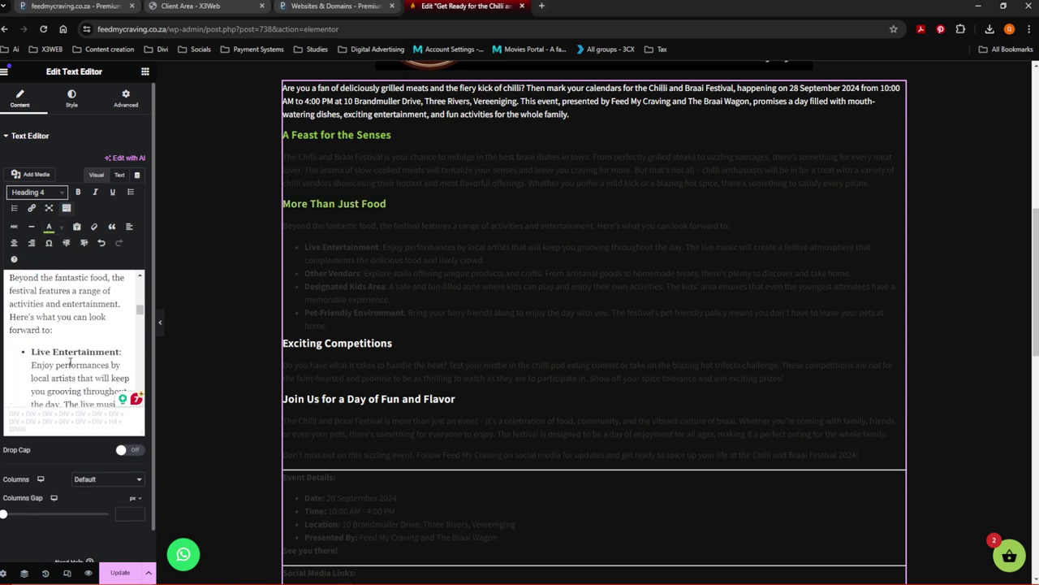
left_click_drag(122, 350, 86, 350)
left_click(48, 227)
scroll(99, 373, "down", 3)
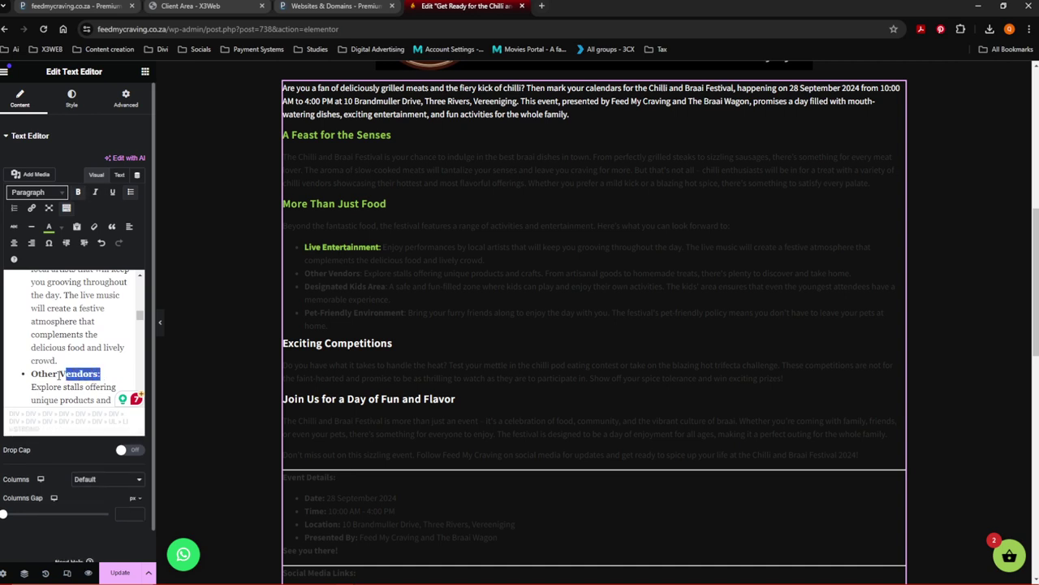
left_click_drag(67, 376, 31, 374)
left_click(49, 226)
Step: Make Designated Kids Area, Pet-Friendly Environment, Exciting Competitions and Join Us for a Day of Fun and Flavor green
scroll(111, 357, "down", 3)
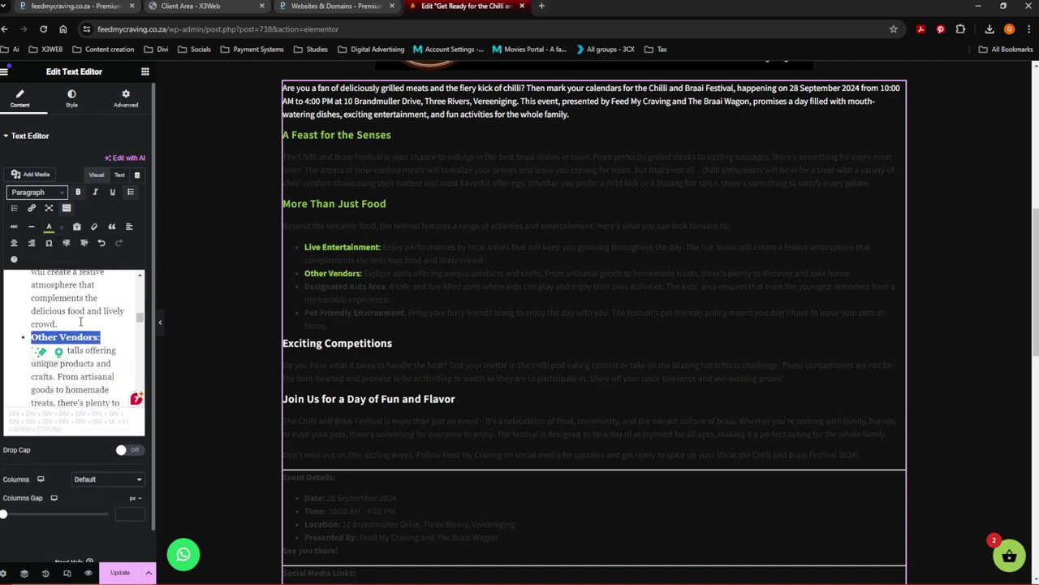
left_click_drag(55, 370, 37, 357)
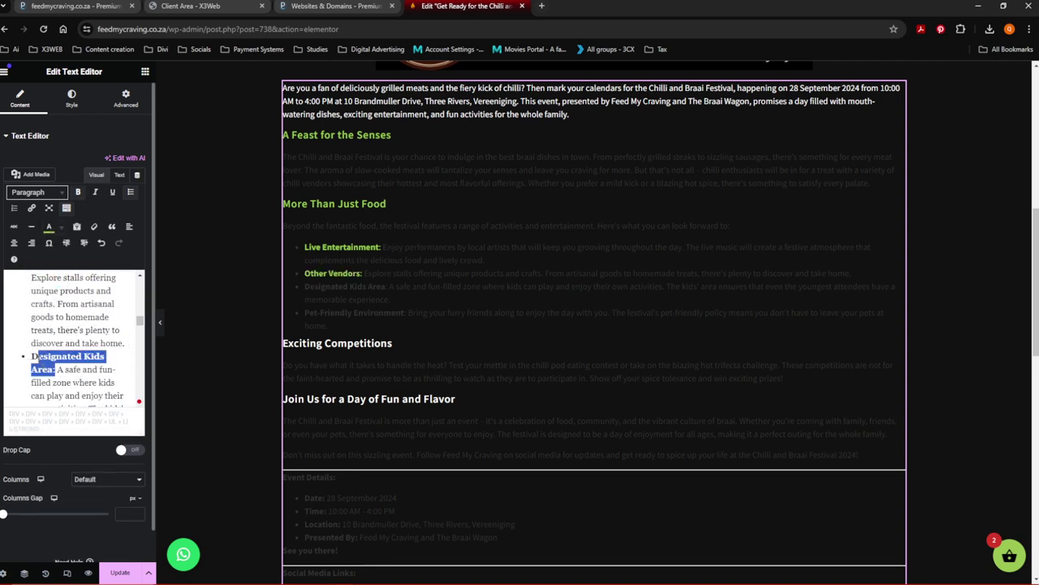
scroll(70, 343, "down", 3)
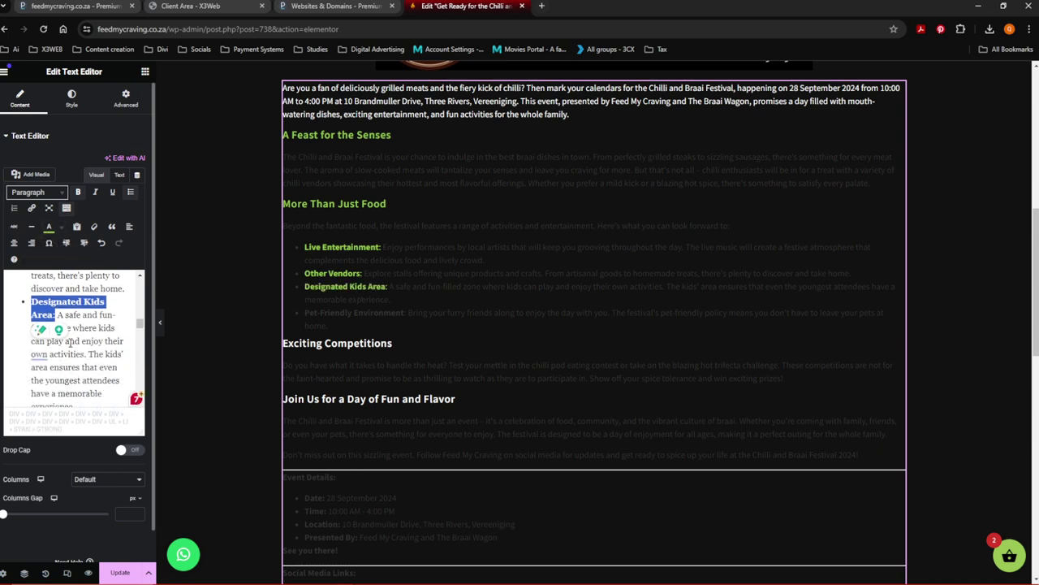
left_click_drag(93, 377, 31, 365)
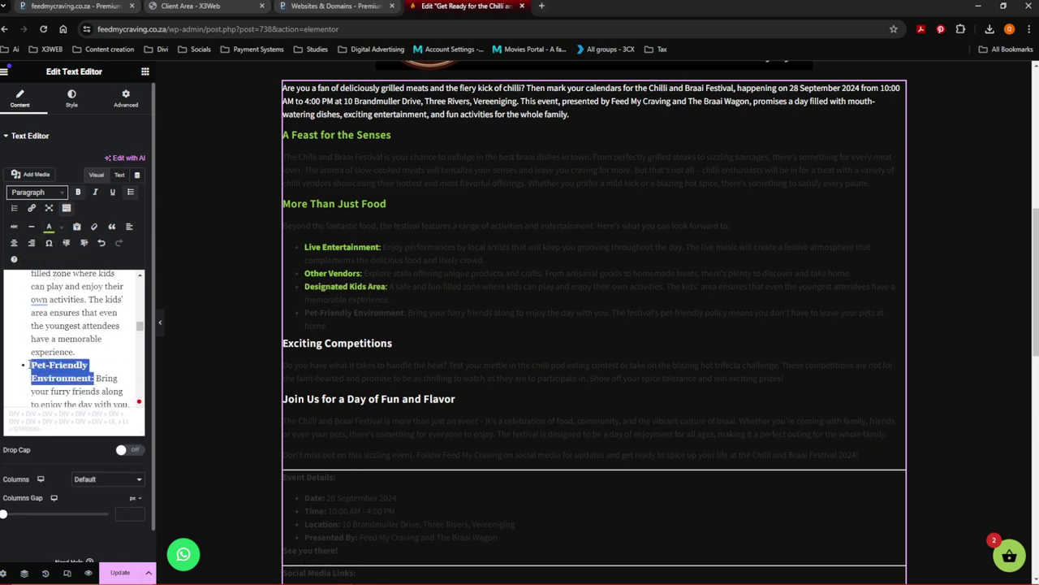
left_click(48, 227)
scroll(70, 325, "down", 3)
left_click_drag(107, 318, 28, 307)
left_click(48, 226)
scroll(63, 360, "down", 3)
scroll(65, 390, "down", 2)
left_click_drag(62, 300, 9, 279)
left_click(49, 227)
Step: Turn the Event Details, Date, Time, Location, Presented By and 'See you there!' lines green
scroll(70, 363, "down", 2)
scroll(70, 363, "down", 4)
left_click_drag(72, 373, 33, 370)
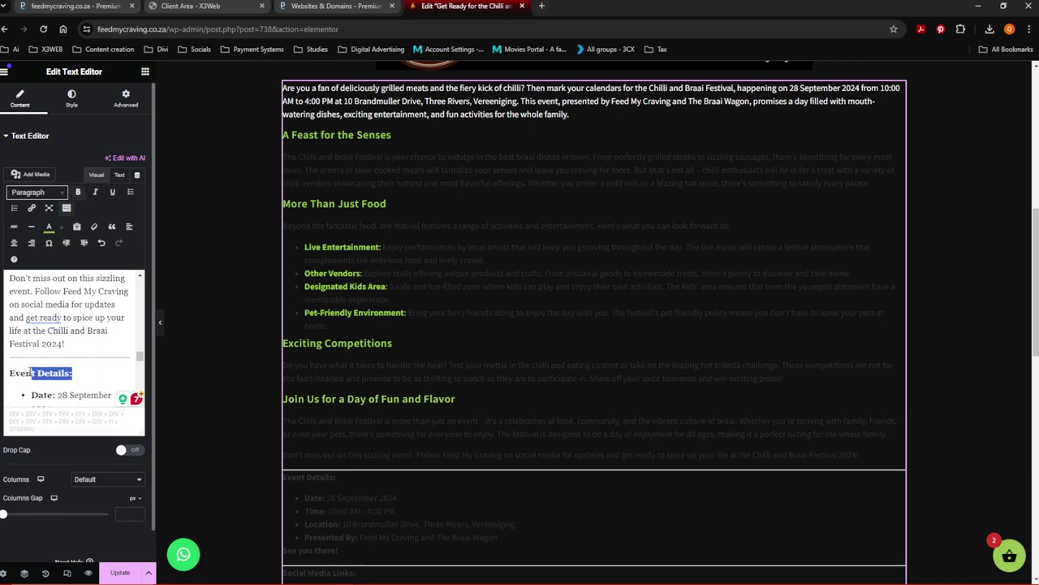
left_click(49, 228)
scroll(57, 341, "down", 2)
left_click(55, 340)
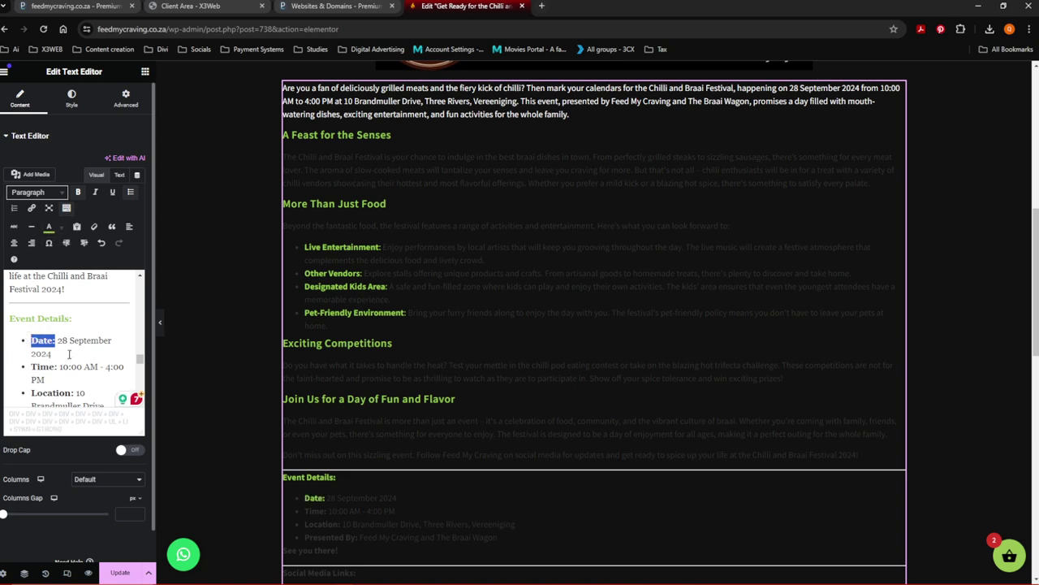
left_click_drag(57, 369, 31, 367)
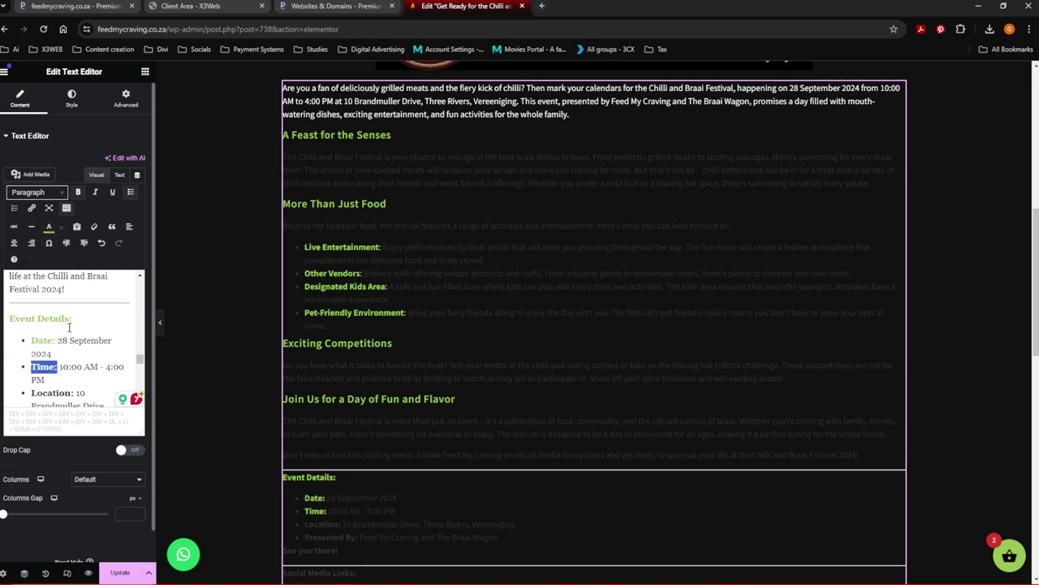
scroll(68, 324, "down", 1)
left_click_drag(74, 337, 28, 338)
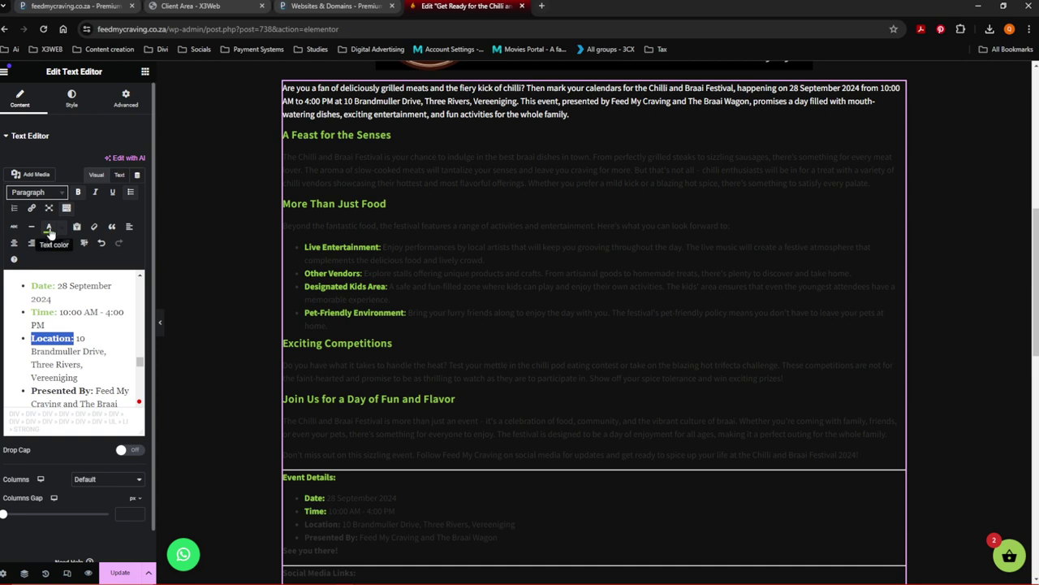
scroll(90, 327, "down", 2)
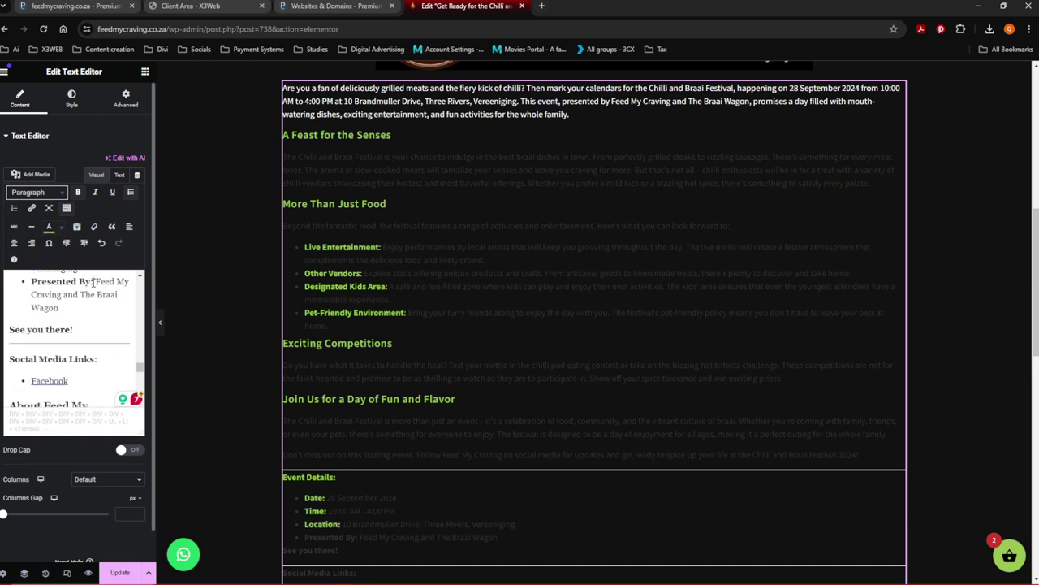
left_click_drag(93, 281, 31, 282)
left_click(48, 231)
left_click_drag(74, 329, 9, 328)
left_click(48, 231)
Step: Colour Social Media Links, Facebook, About Feed My Craving and About The Braai Wagon headings green
scroll(81, 360, "down", 1)
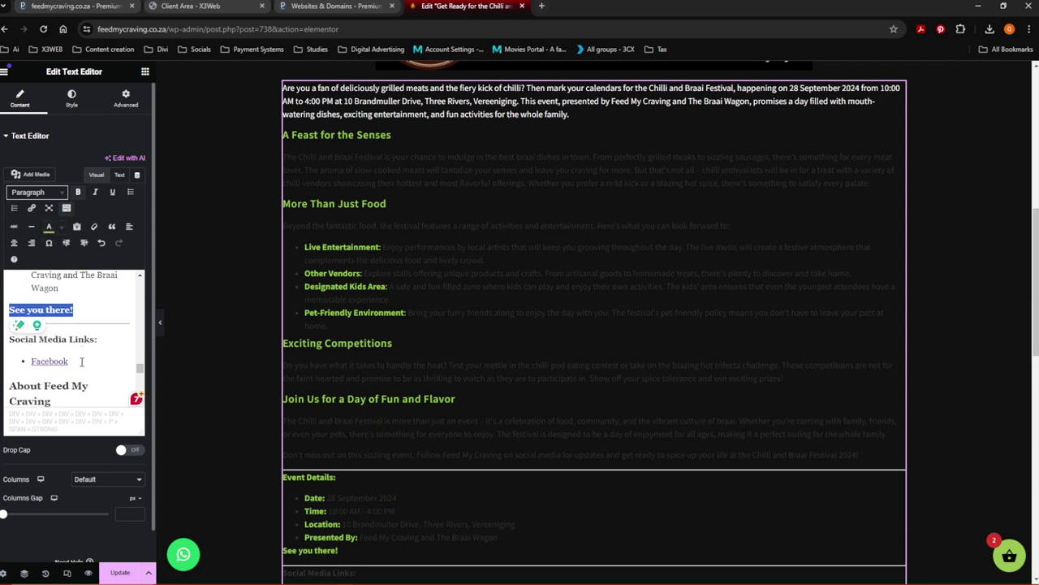
left_click_drag(75, 326, 2, 308)
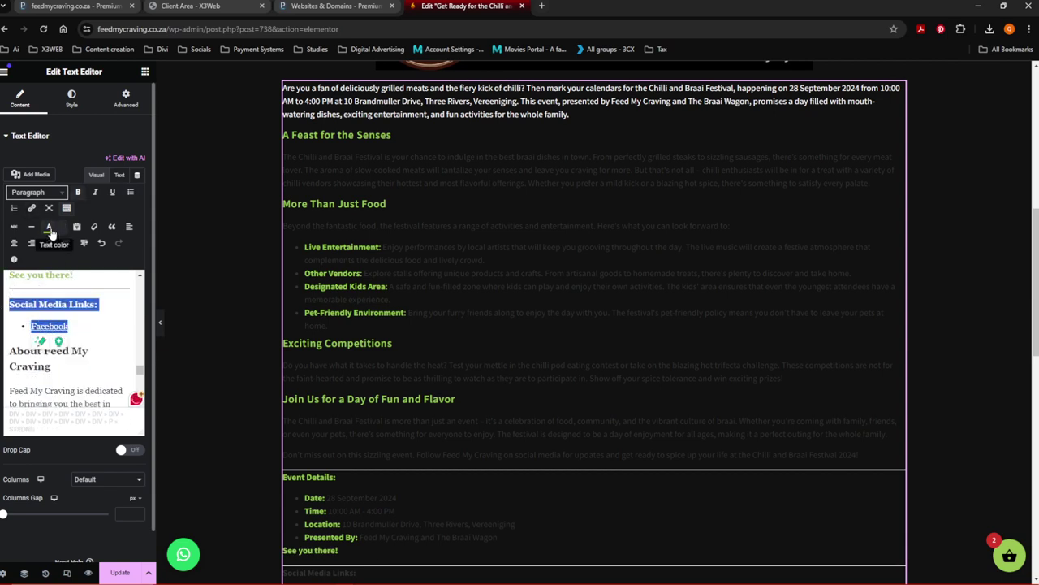
left_click(50, 233)
left_click_drag(52, 366, 9, 350)
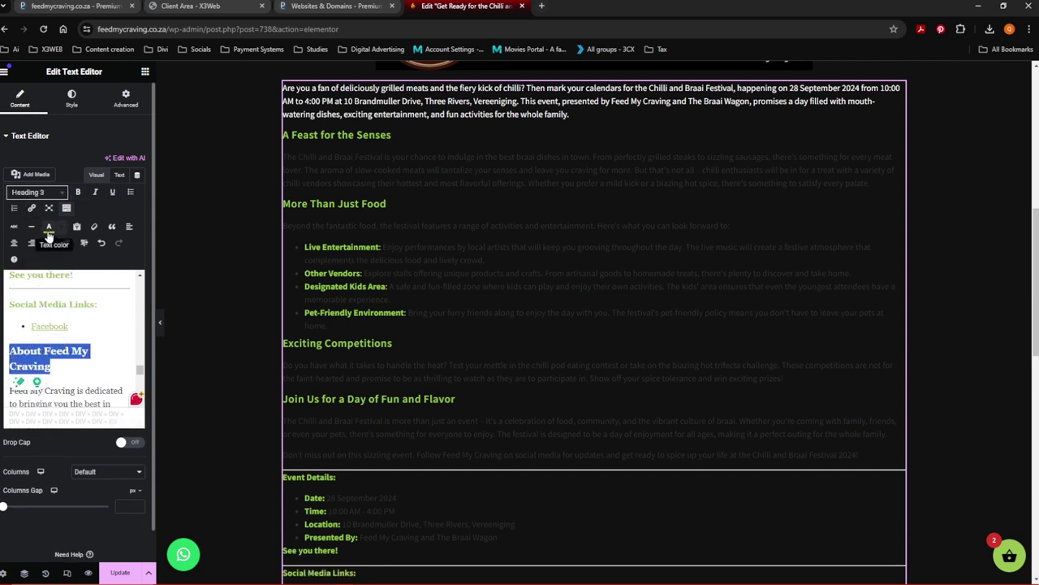
left_click(48, 231)
scroll(57, 348, "down", 5)
left_click_drag(46, 372, 9, 356)
left_click(51, 233)
Step: Save the post's changes with Update
scroll(69, 333, "down", 6)
scroll(69, 332, "up", 1)
scroll(69, 332, "down", 3)
scroll(68, 333, "up", 2)
scroll(68, 333, "up", 1)
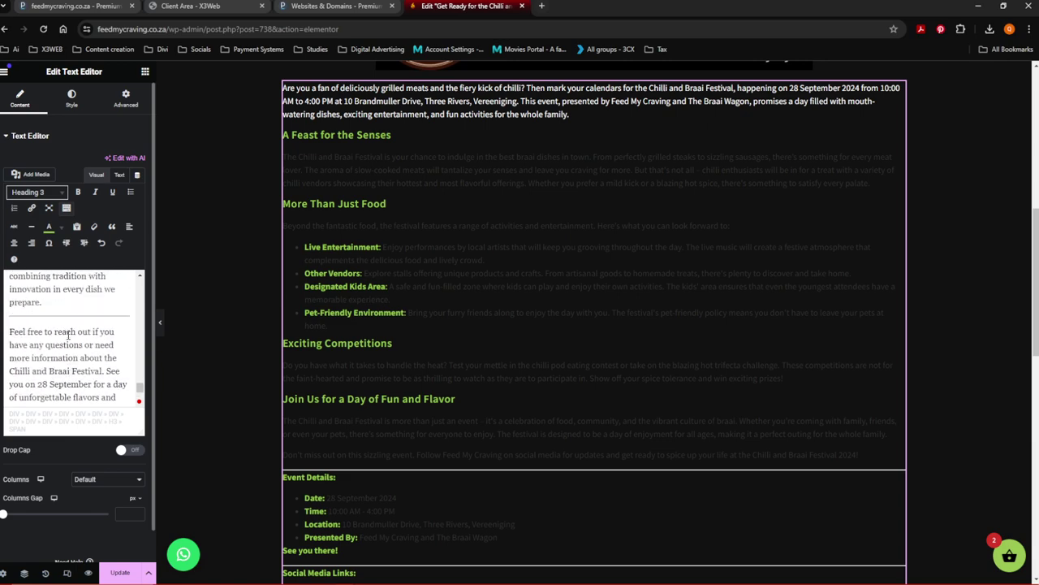
scroll(47, 386, "up", 5)
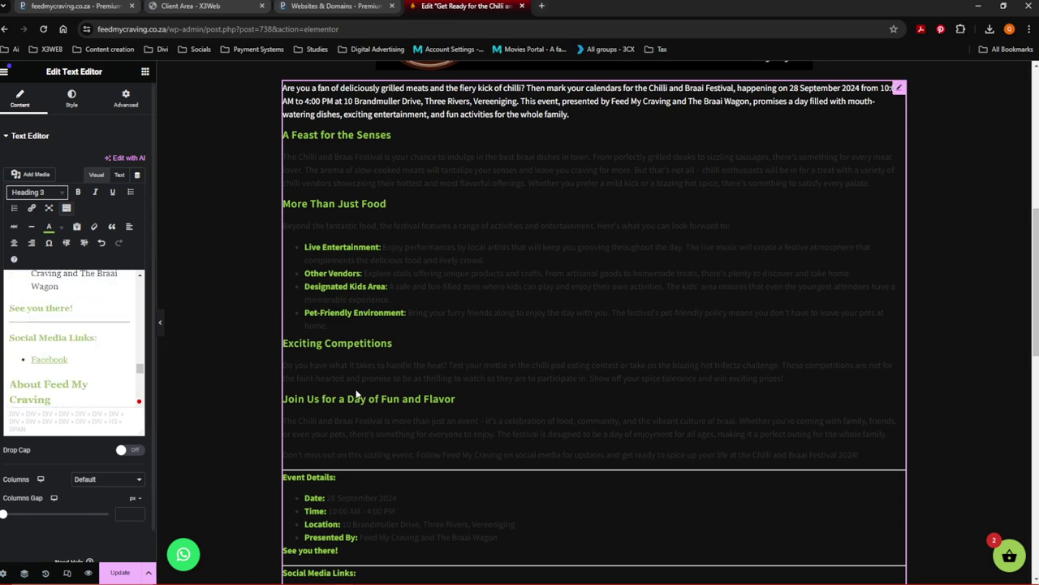
scroll(357, 395, "down", 3)
left_click(120, 572)
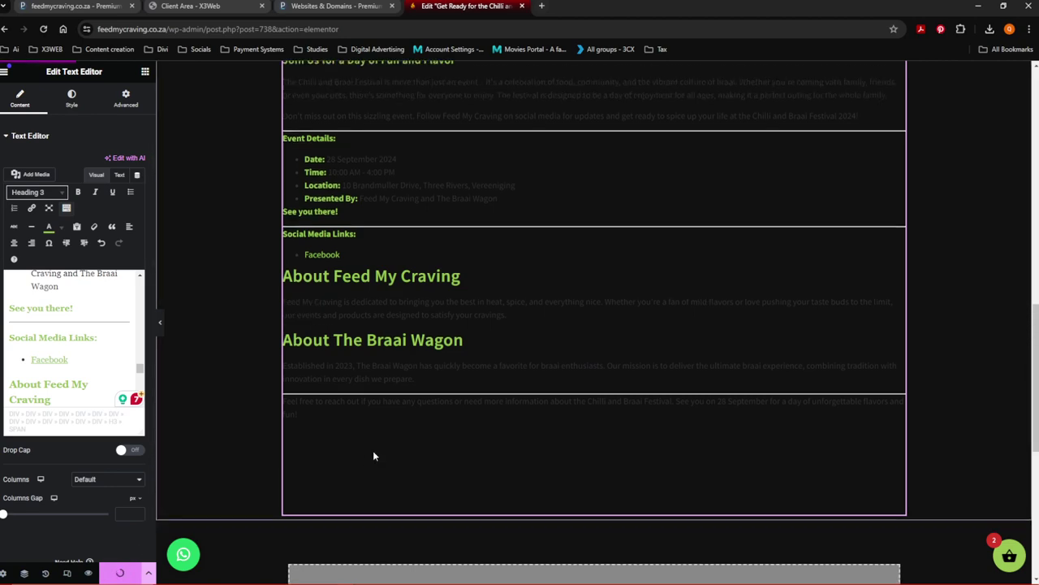
Step: Make the closing paragraph bold and green, then dismiss the shopping cart panel
scroll(79, 382, "down", 6)
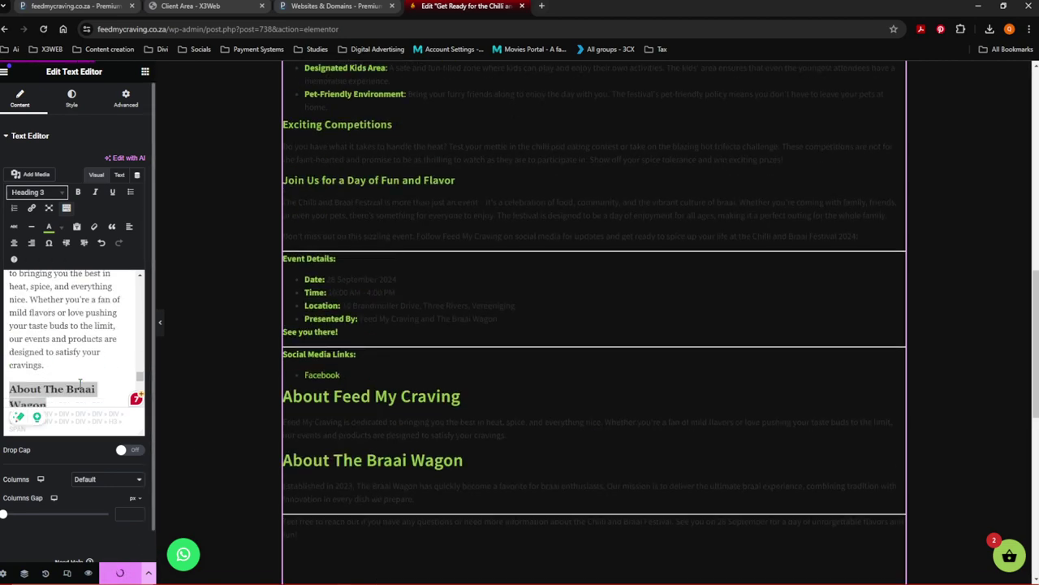
scroll(79, 382, "up", 1)
left_click_drag(45, 355, 9, 315)
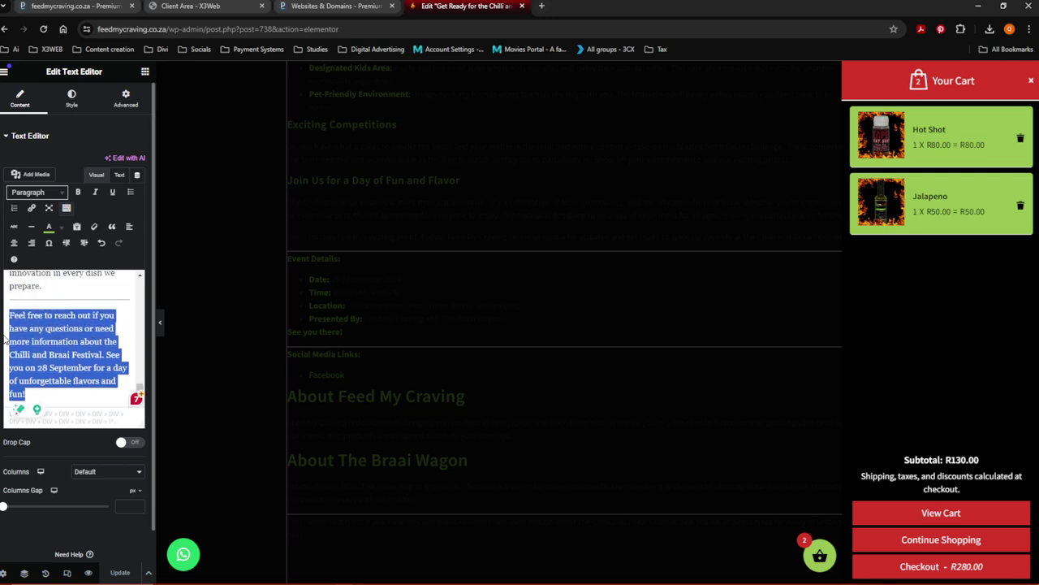
left_click(50, 227)
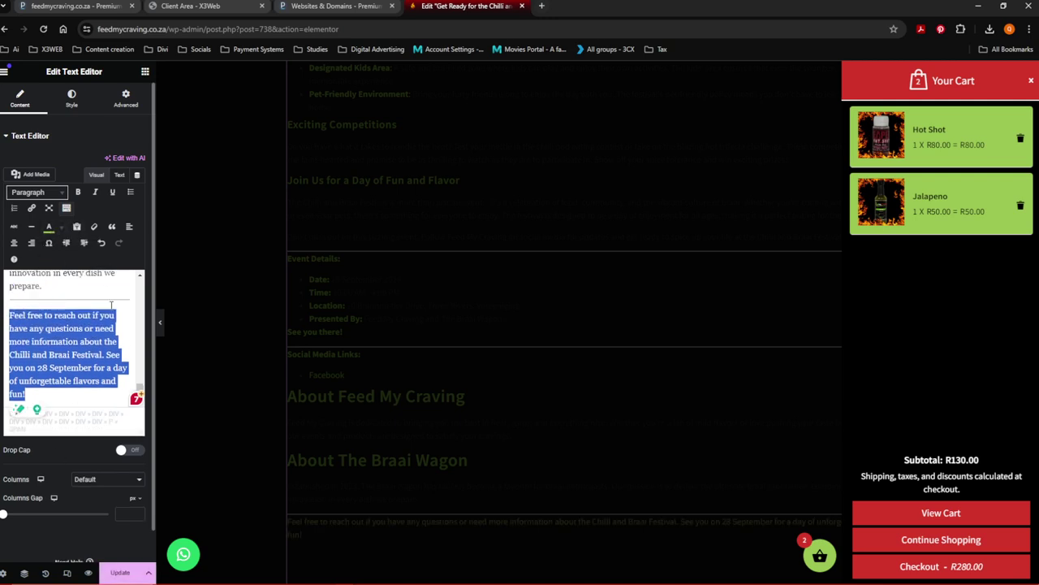
left_click(78, 192)
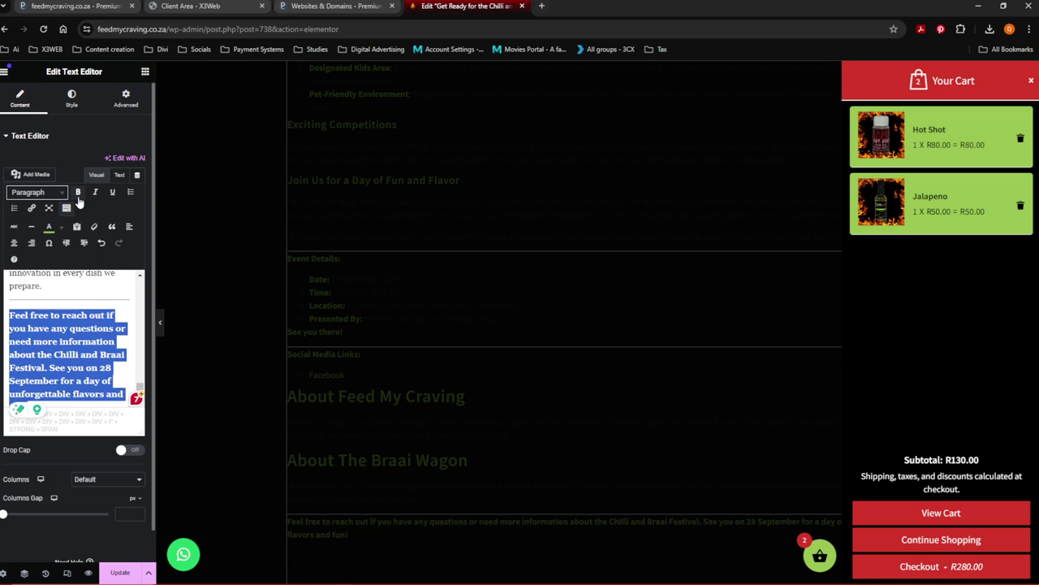
left_click(113, 294)
left_click(387, 465)
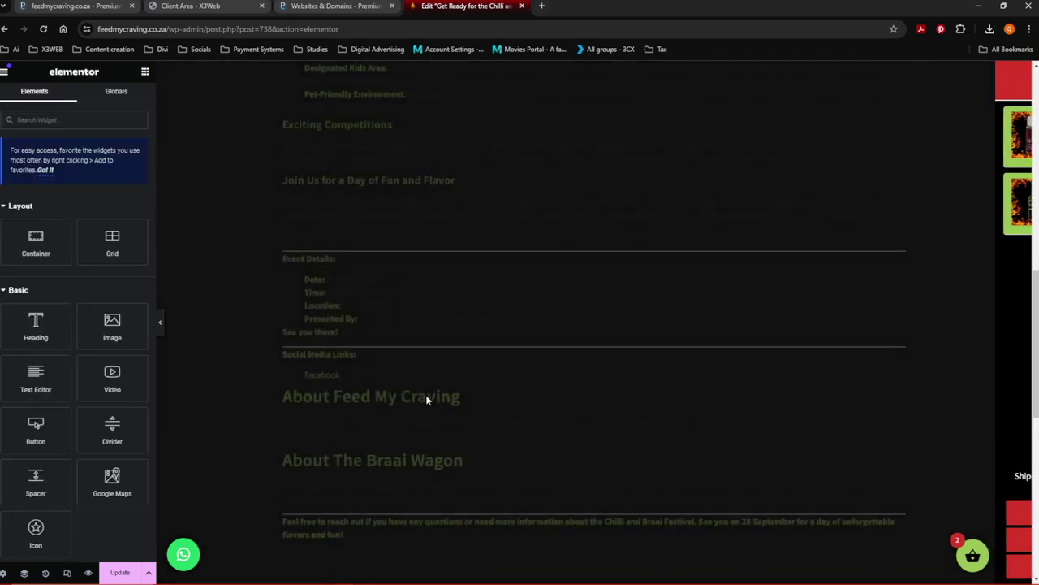
Step: Make the A Feast for the Senses paragraph white in the intro text block
scroll(385, 464, "up", 6)
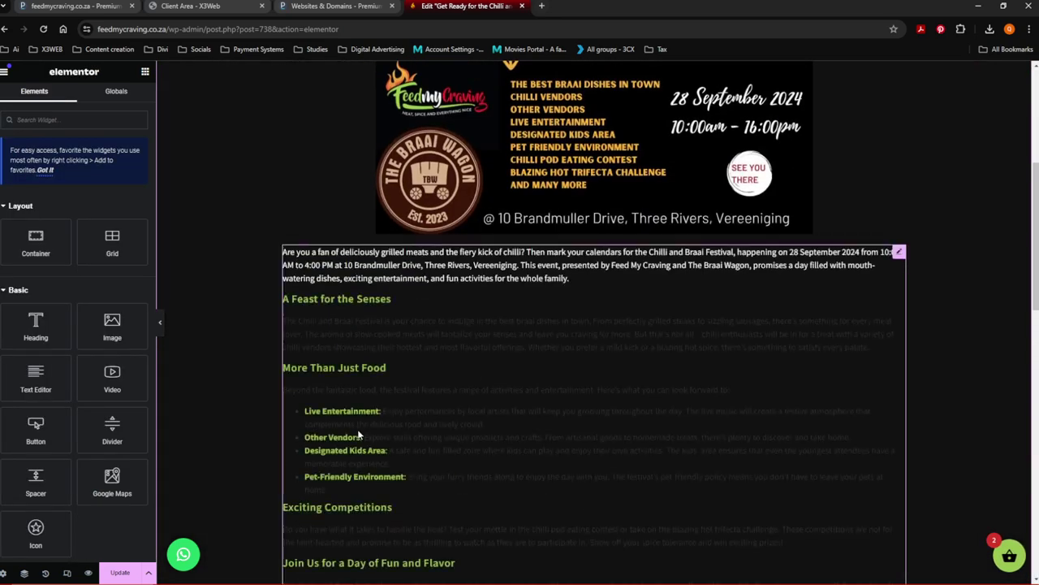
left_click(376, 486)
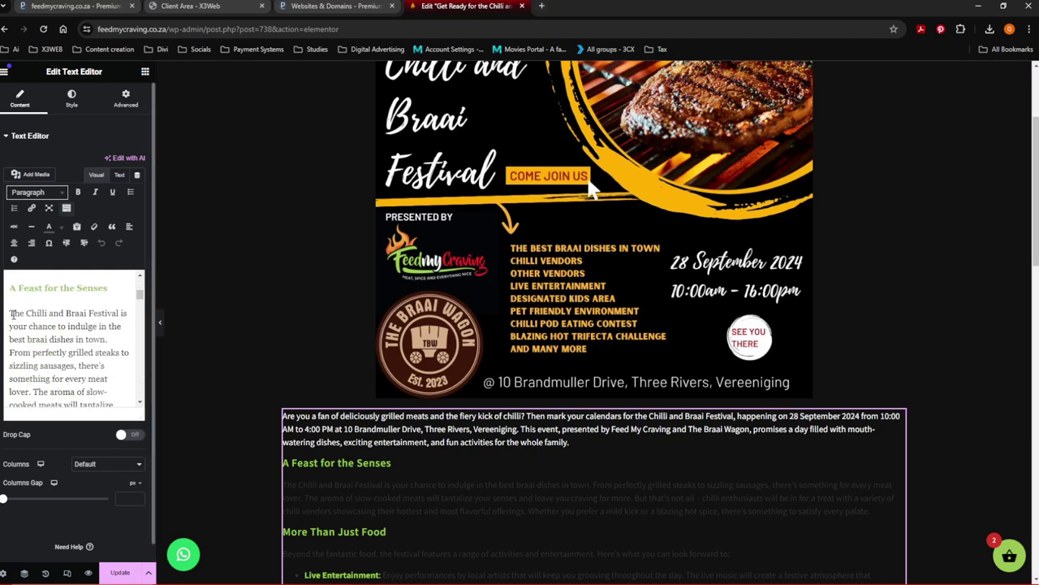
key("ctrl+a")
scroll(85, 381, "down", 5)
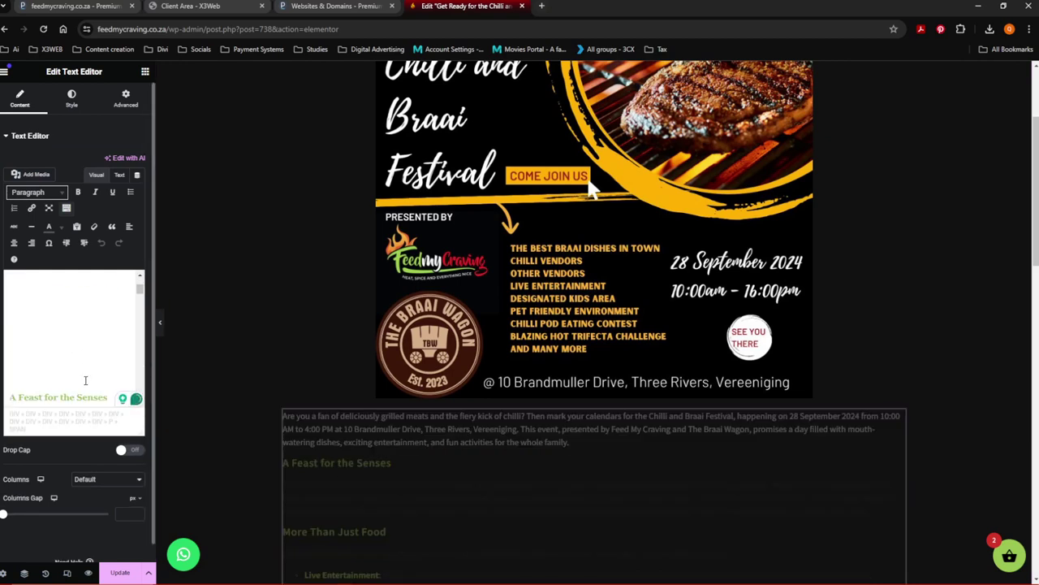
scroll(85, 381, "down", 2)
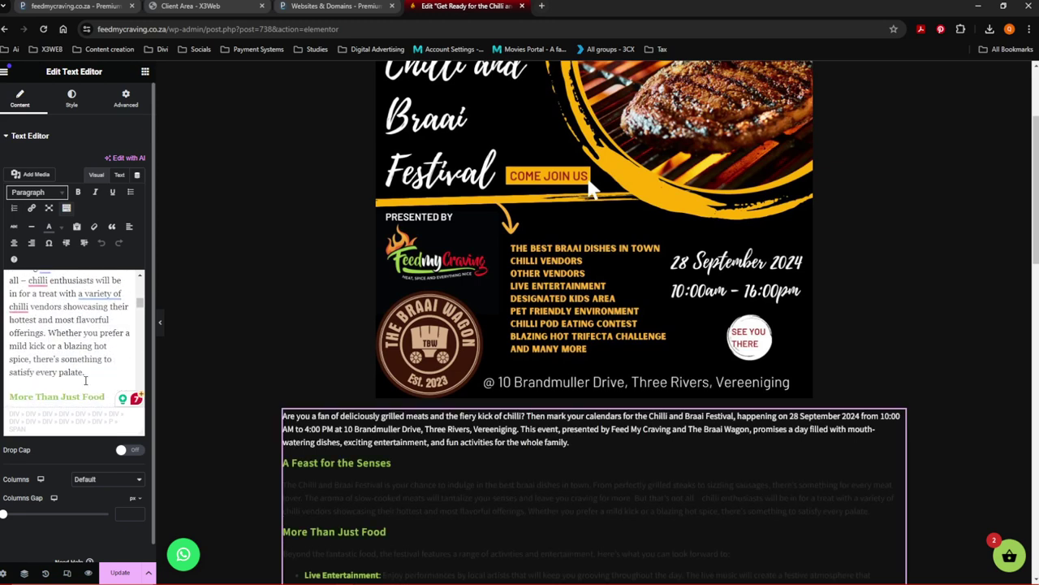
left_click_drag(86, 374, 5, 304)
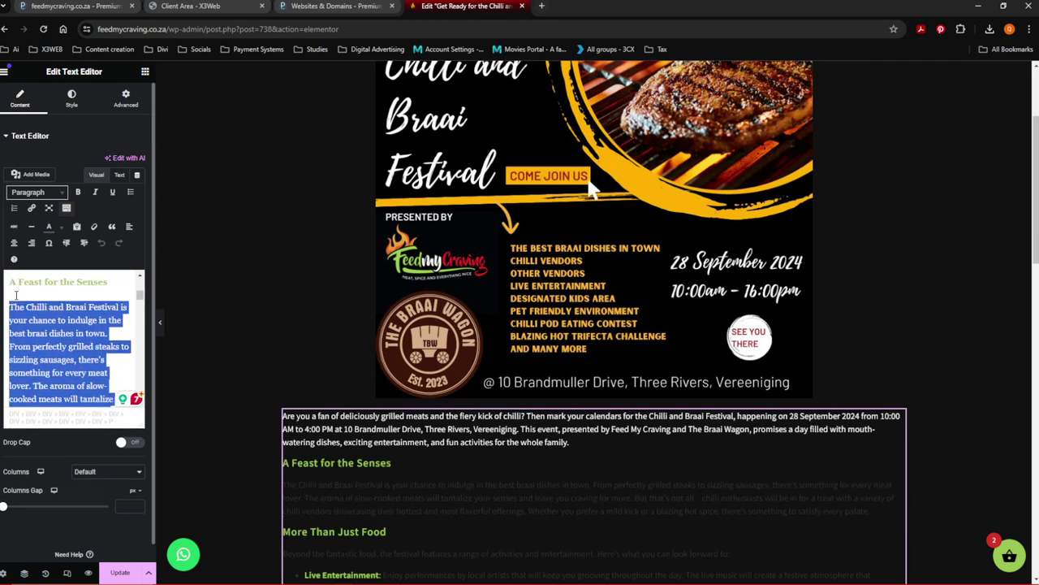
left_click(59, 229)
left_click(94, 284)
Step: Select the Beyond the fantastic food, Live Entertainment and Other Vendors description paragraphs
scroll(89, 345, "down", 5)
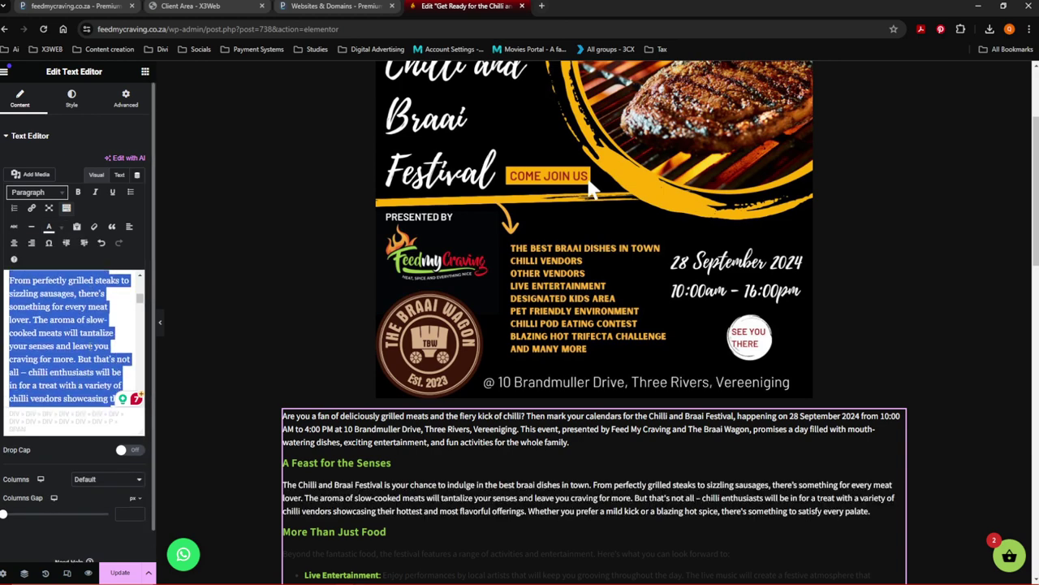
left_click_drag(64, 362, 6, 307)
scroll(59, 322, "down", 3)
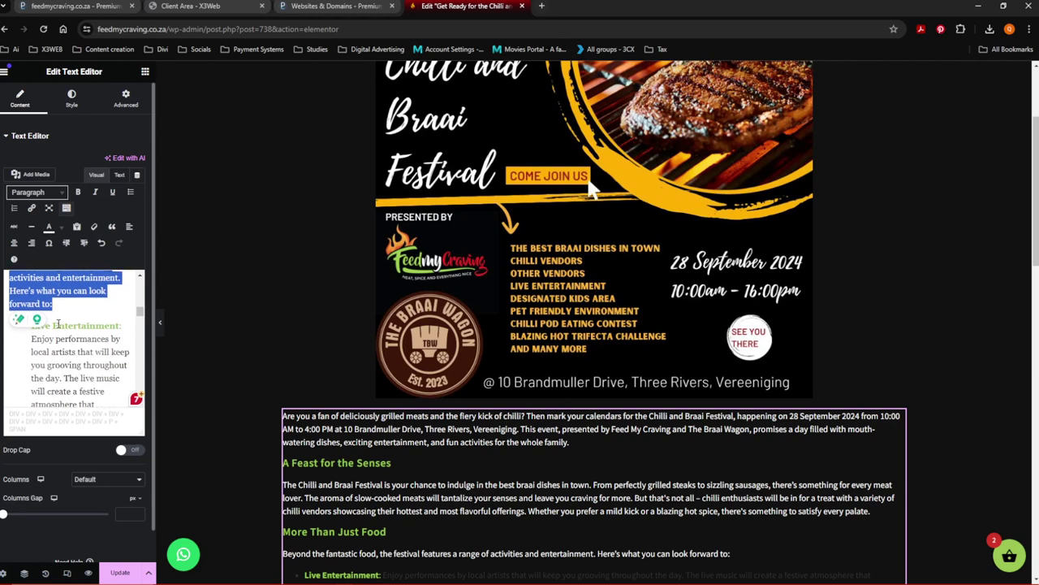
left_click_drag(60, 390, 30, 283)
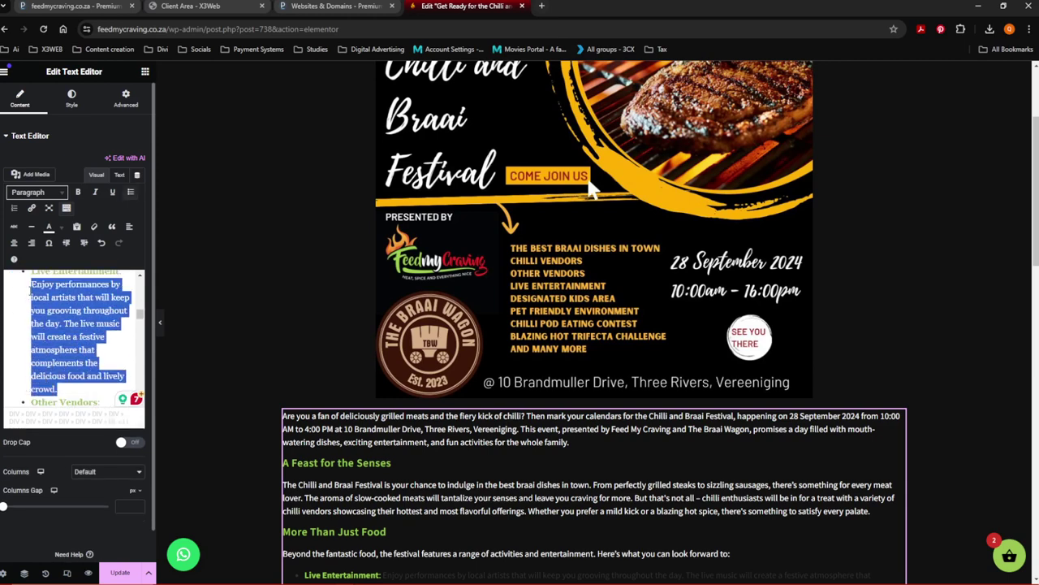
scroll(73, 377, "down", 3)
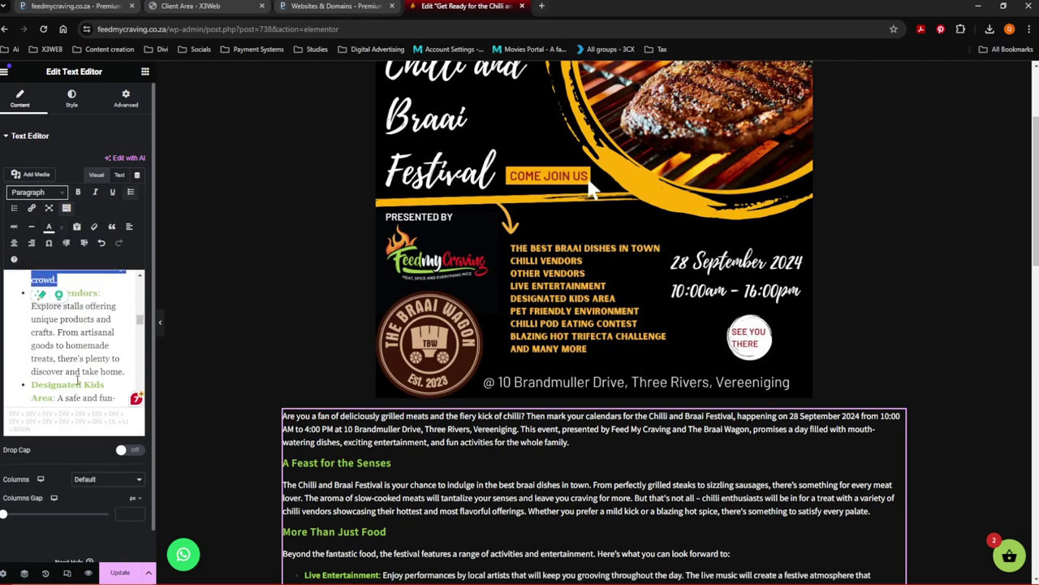
left_click_drag(123, 375, 31, 300)
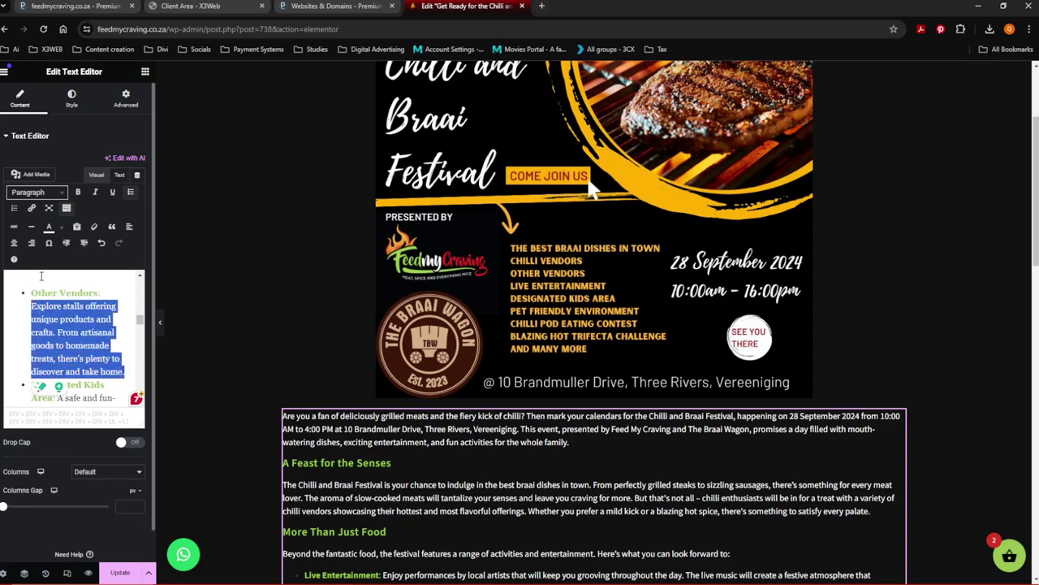
scroll(73, 341, "down", 3)
left_click_drag(75, 380, 57, 289)
scroll(73, 341, "down", 3)
left_click_drag(55, 376, 95, 298)
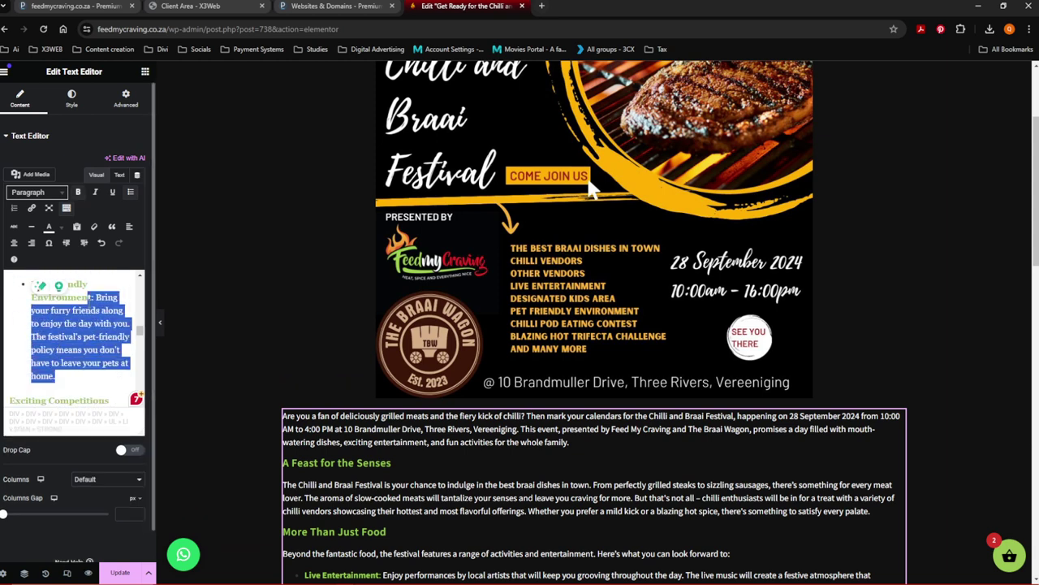
scroll(61, 352, "down", 4)
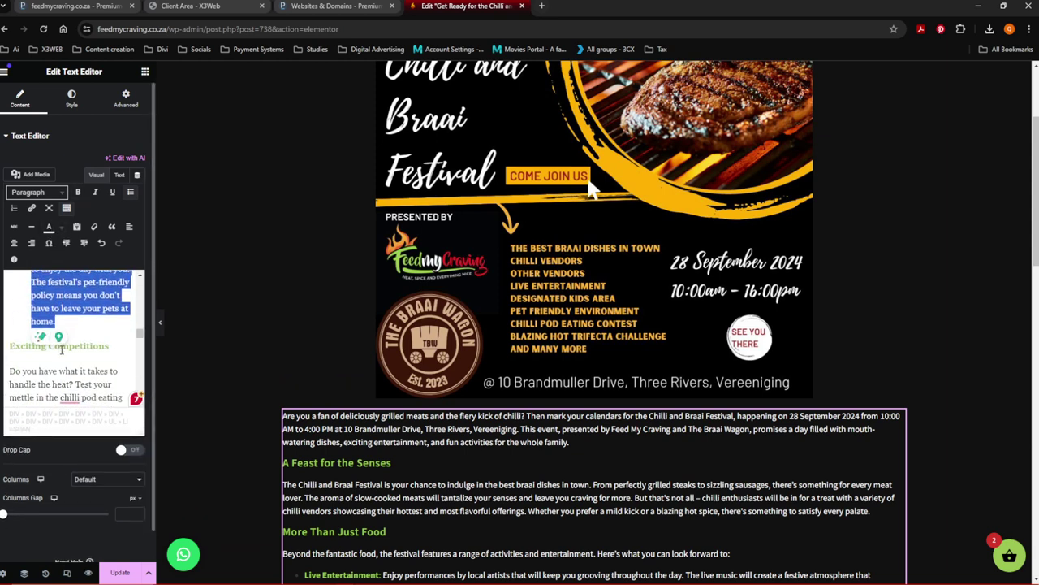
Step: Select the Exciting Competitions and Join Us paragraphs, then the date value under Date
left_click_drag(78, 395, 9, 328)
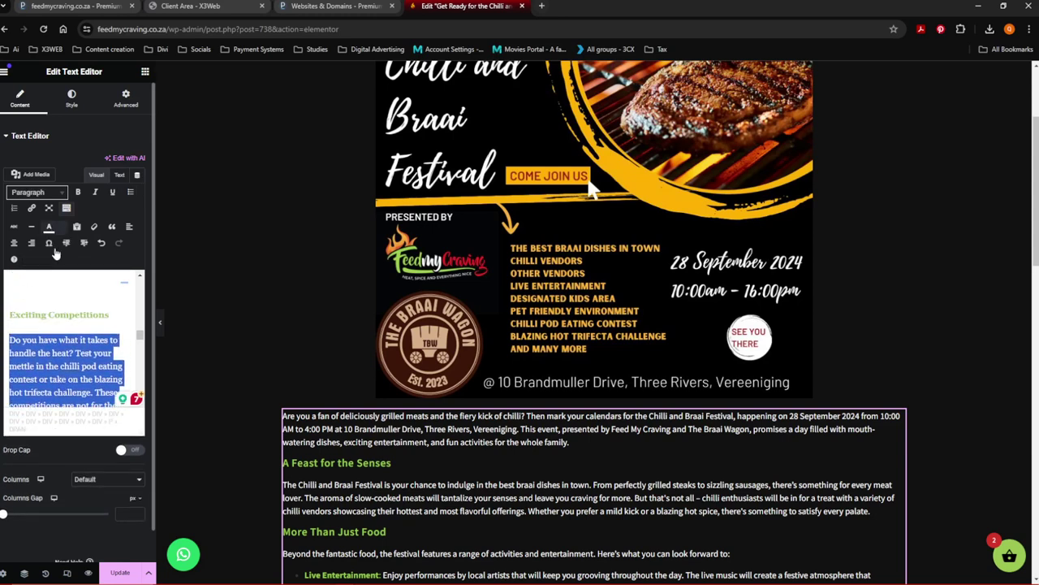
scroll(67, 339, "down", 4)
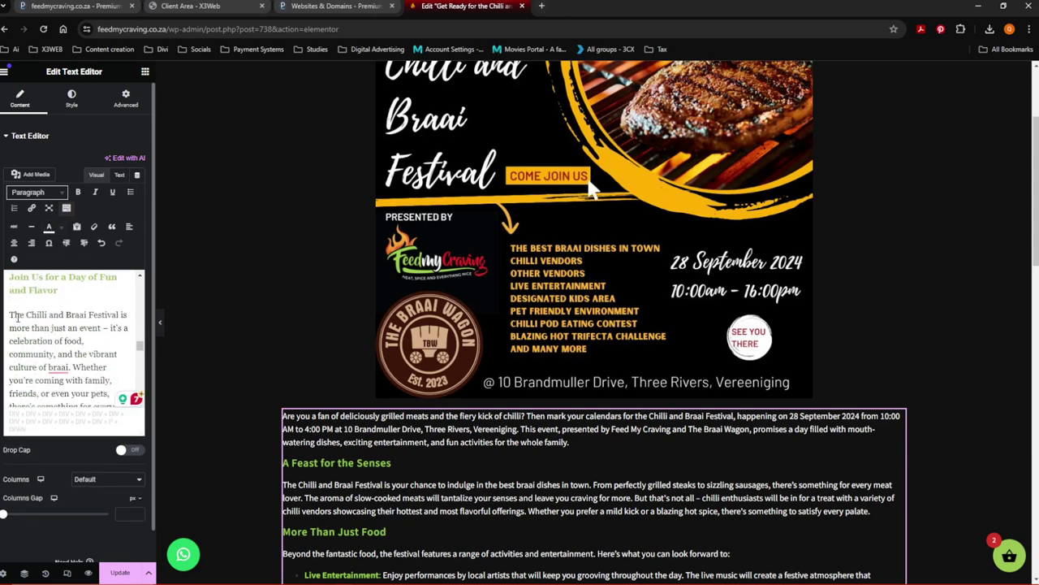
left_click_drag(10, 315, 97, 406)
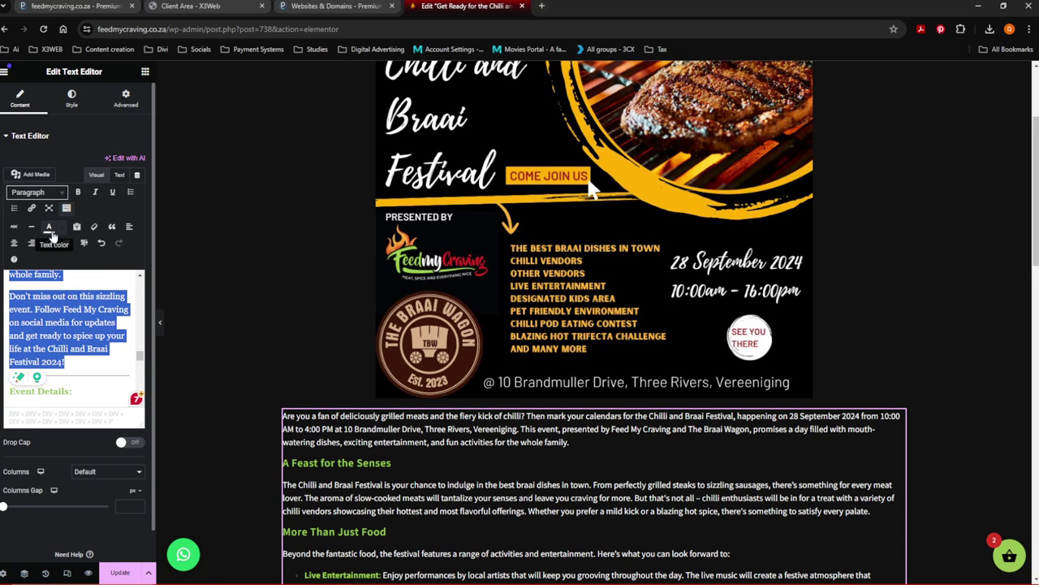
scroll(78, 339, "down", 3)
left_click_drag(57, 303, 52, 330)
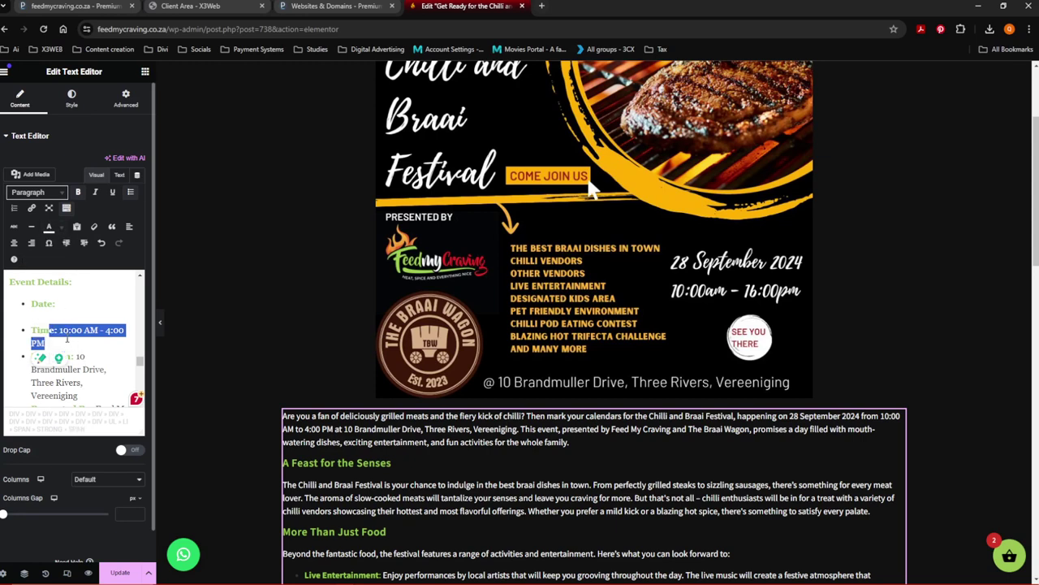
Step: Delete and restore the time text, then select the presenters' names and location address
key("BackSpace")
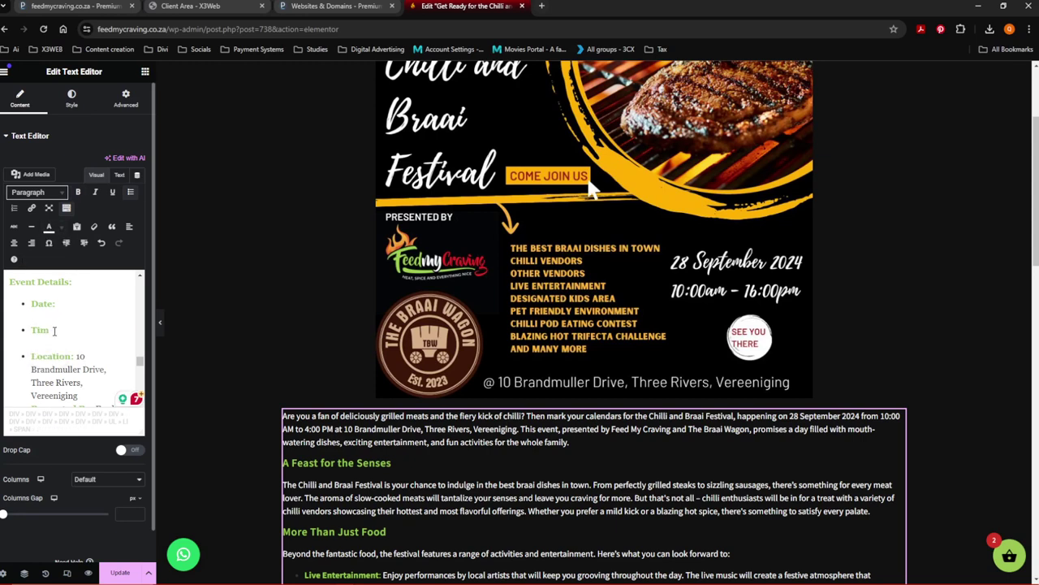
key("ctrl+z")
left_click(58, 330)
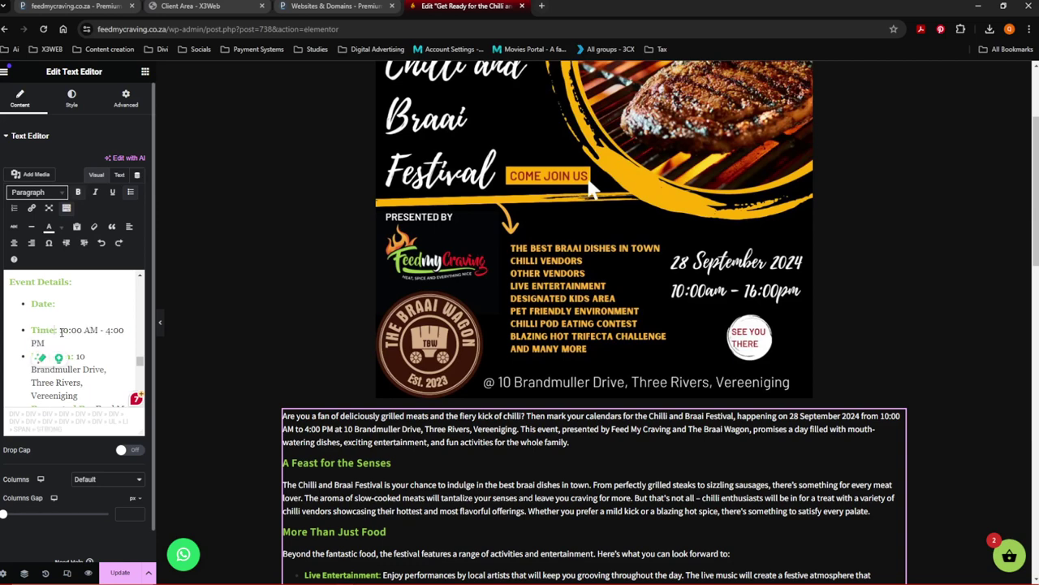
left_click(45, 342, "shift")
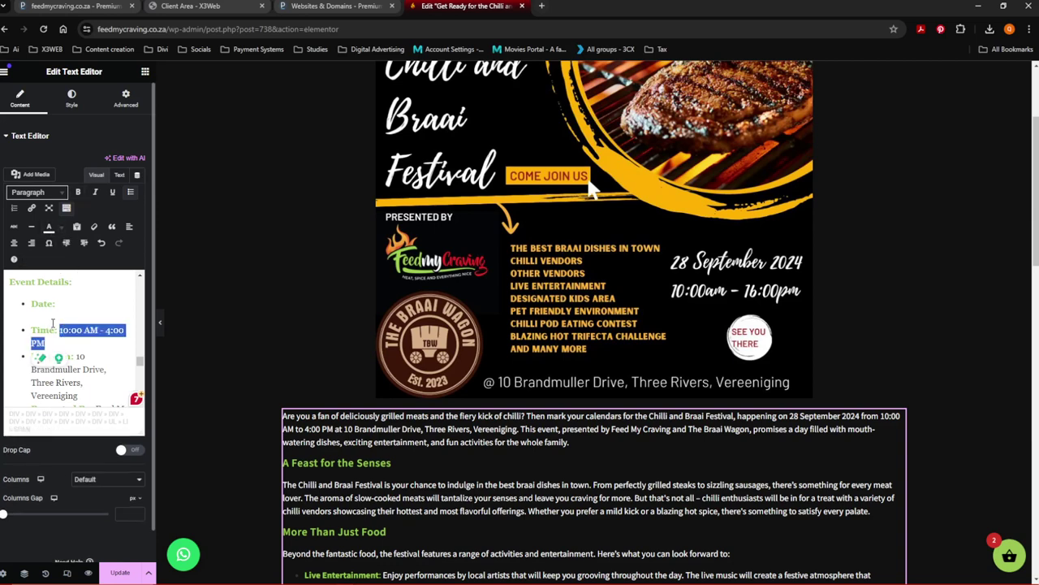
scroll(73, 328, "down", 3)
left_click(73, 328)
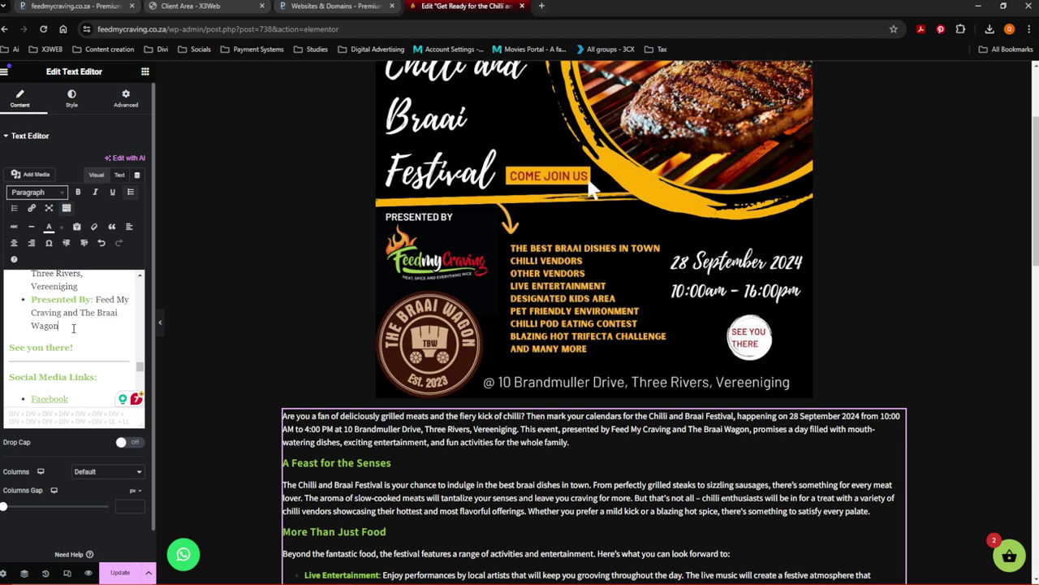
left_click(98, 302, "shift")
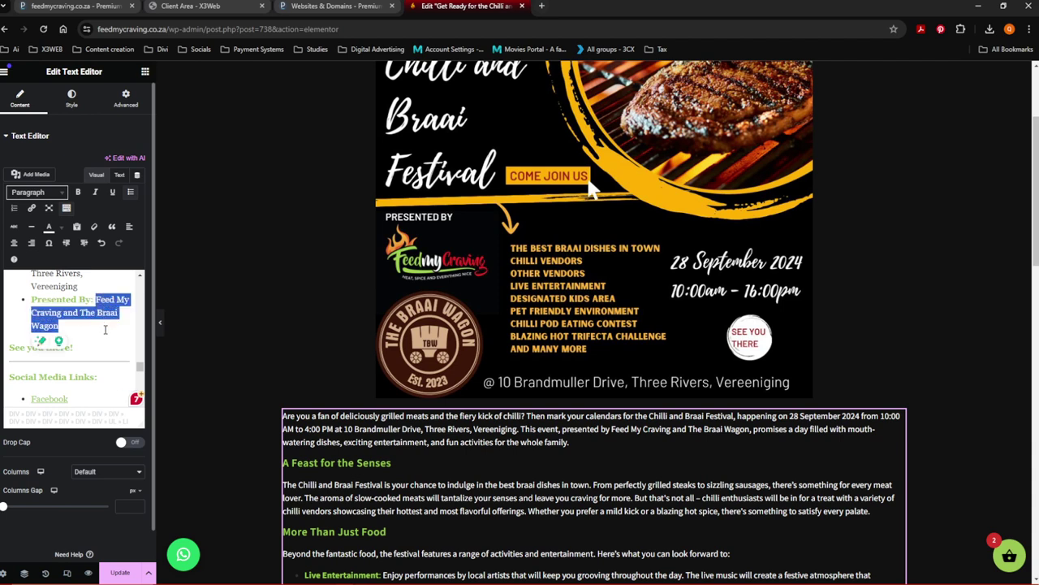
scroll(81, 333, "up", 3)
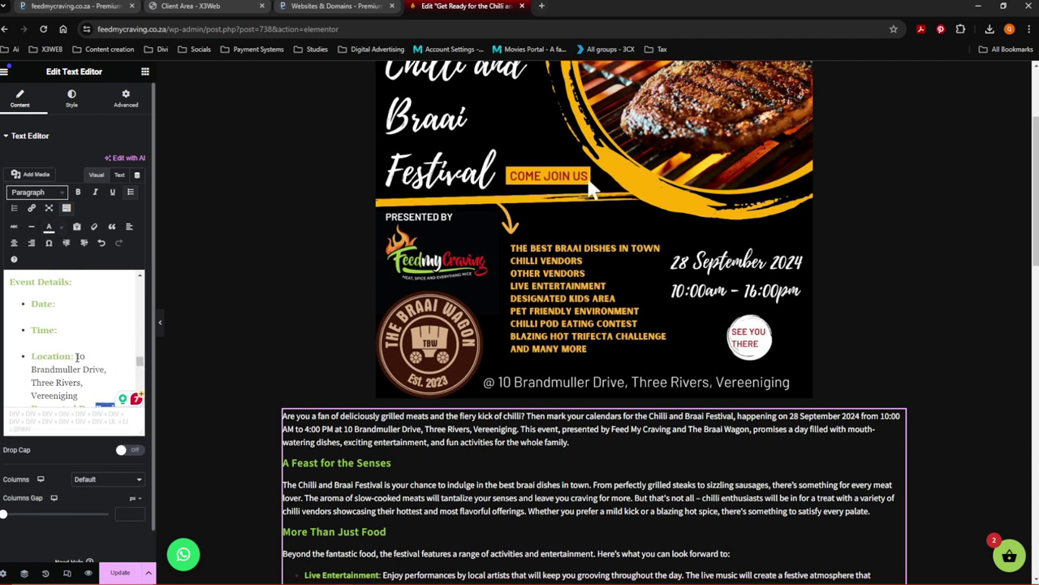
left_click_drag(78, 357, 95, 386)
Step: Make the About Feed My Craving and About The Braai Wagon paragraphs white
scroll(105, 304, "down", 5)
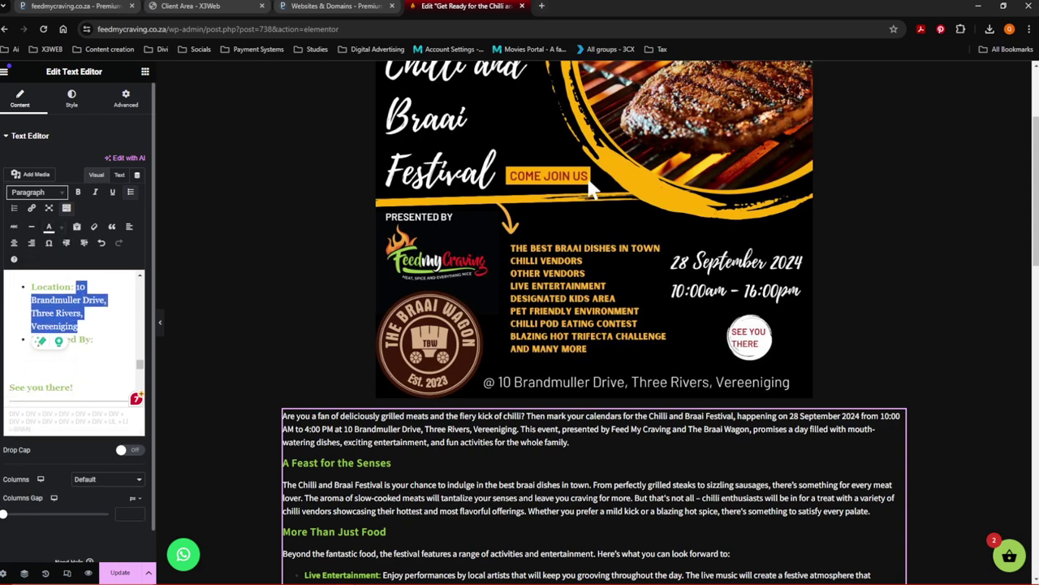
scroll(89, 339, "down", 3)
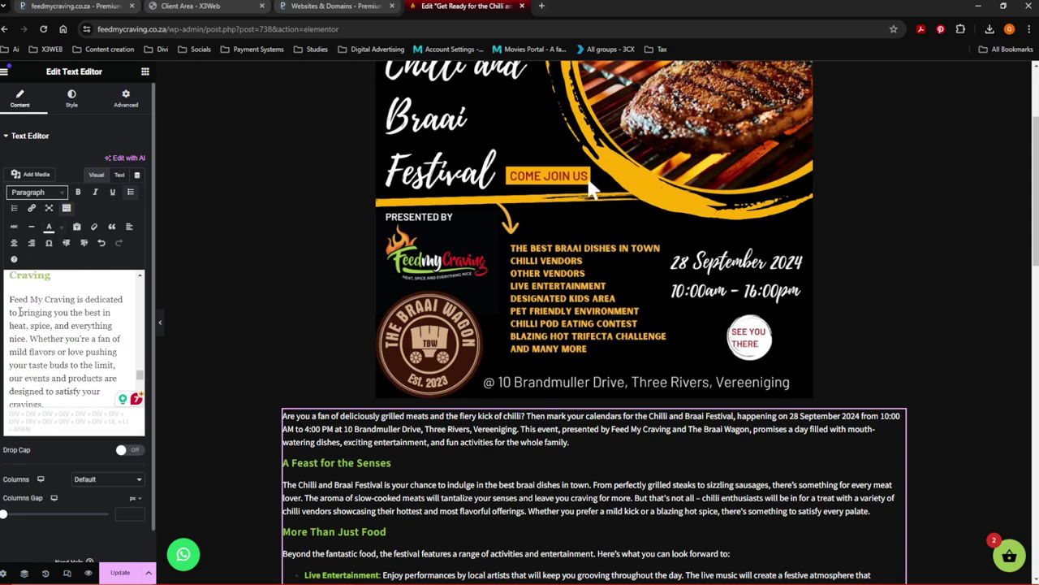
left_click(34, 352)
left_click_drag(10, 300, 44, 323)
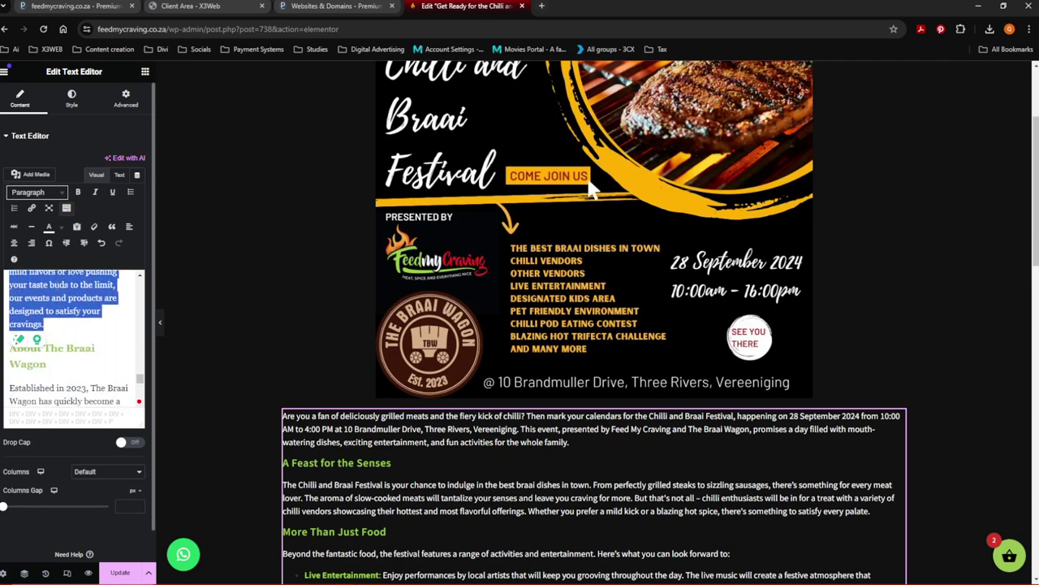
scroll(16, 292, "down", 3)
left_click_drag(11, 279, 68, 367)
left_click(50, 228)
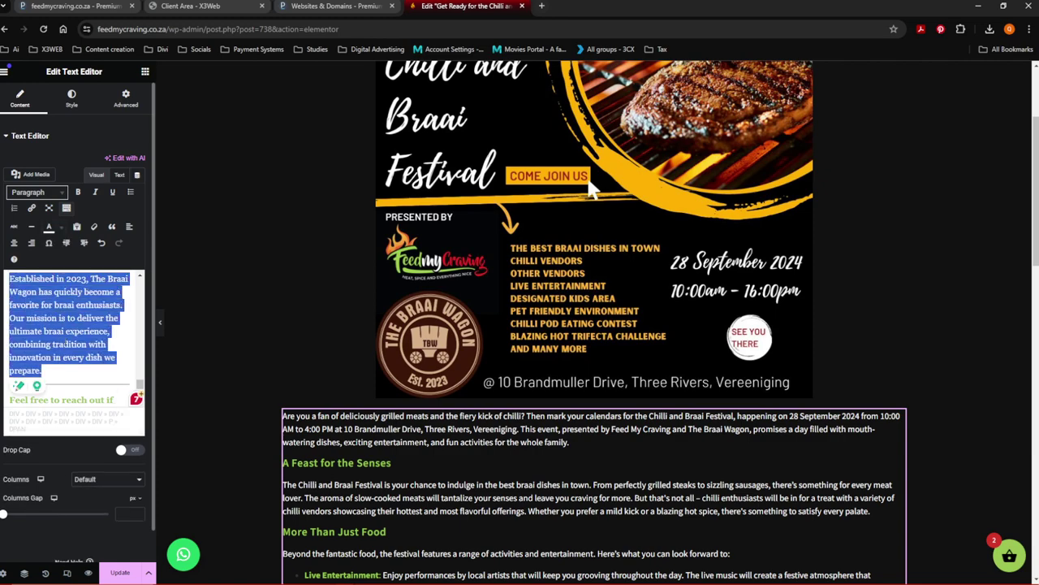
scroll(65, 341, "down", 5)
scroll(172, 461, "down", 10)
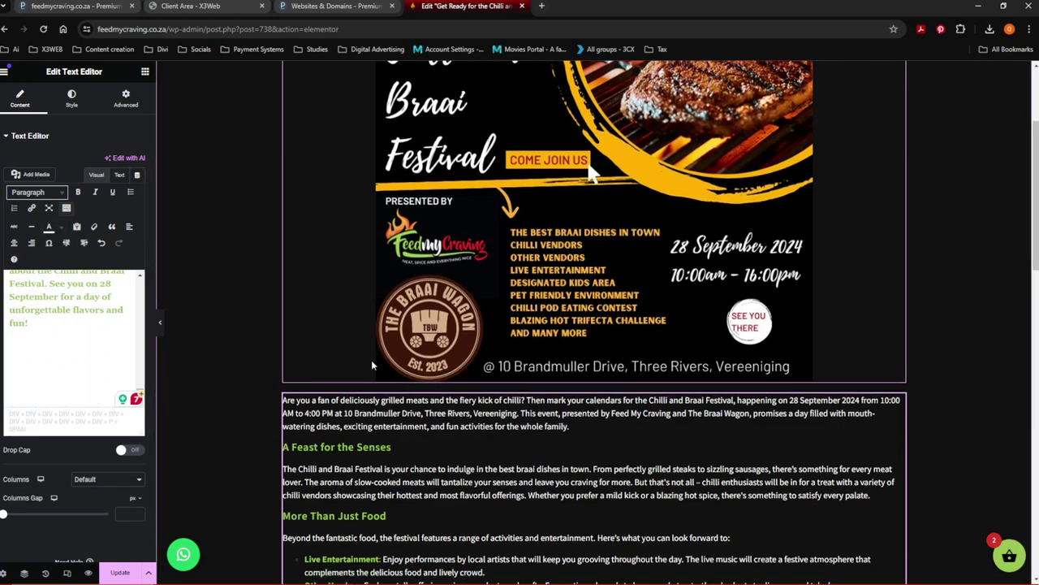
Step: Save the post with Update and dismiss the shopping cart panel
left_click(121, 572)
scroll(246, 479, "up", 10)
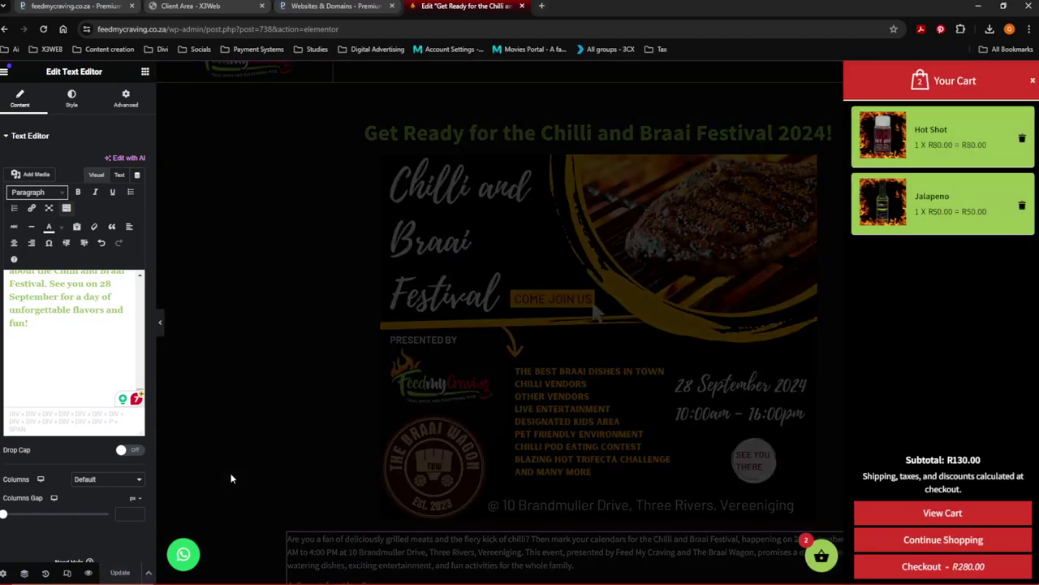
left_click(1031, 80)
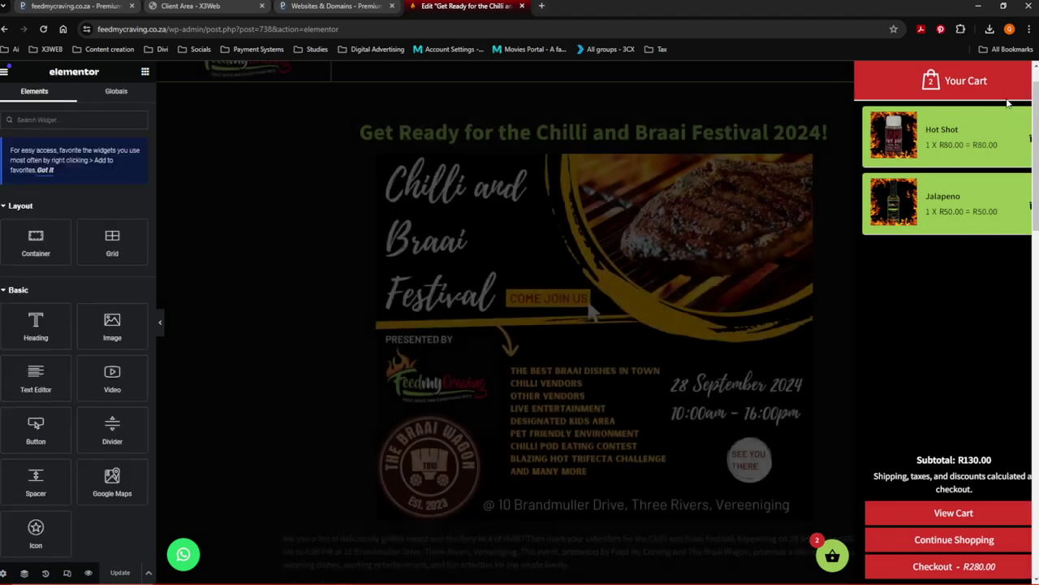
Step: Leave Elementor through its main menu and view the published festival post
left_click(5, 72)
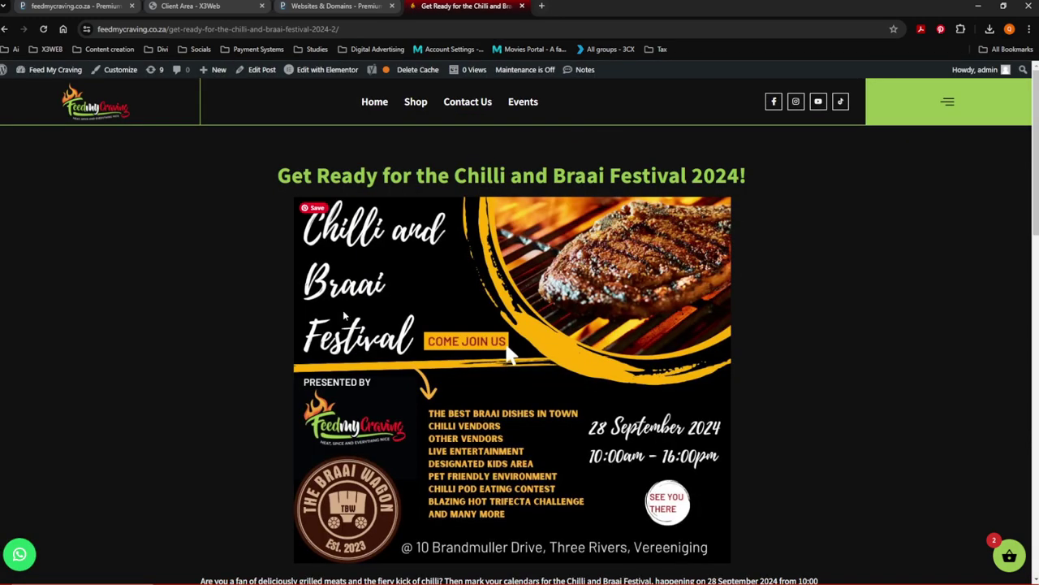
scroll(499, 390, "down", 15)
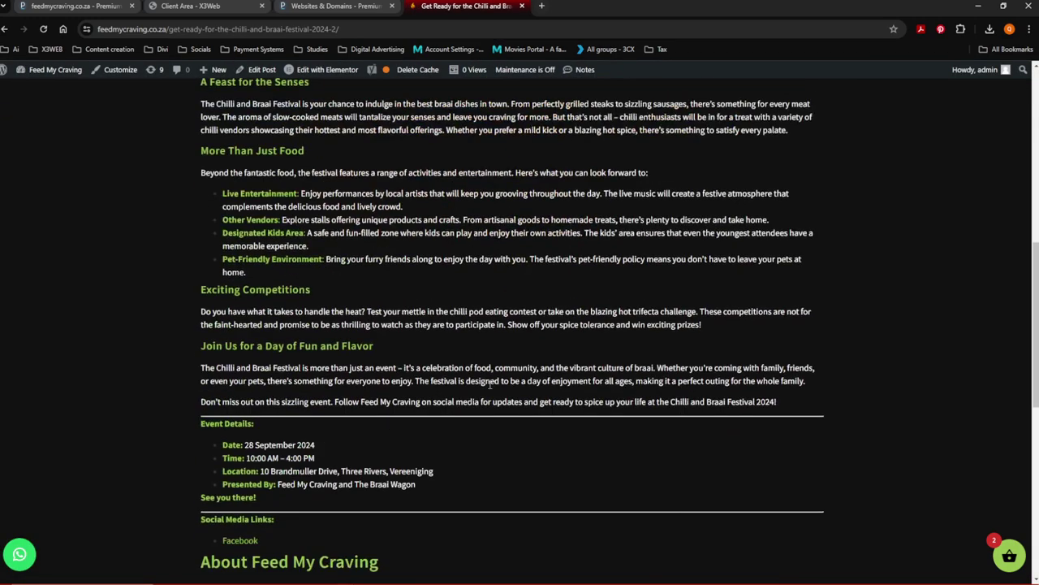
scroll(489, 389, "down", 3)
scroll(483, 381, "up", 20)
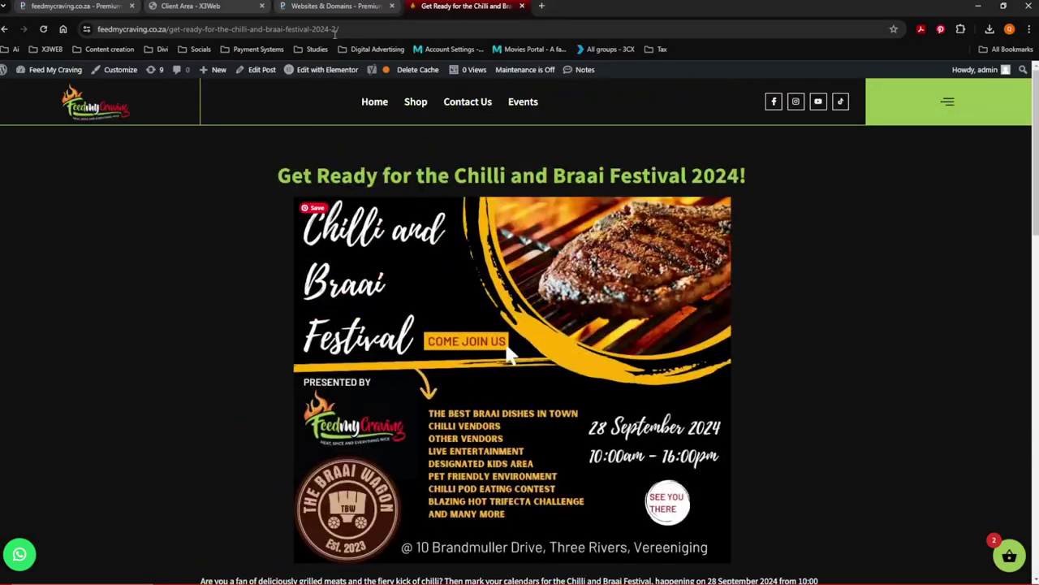
left_click(337, 30)
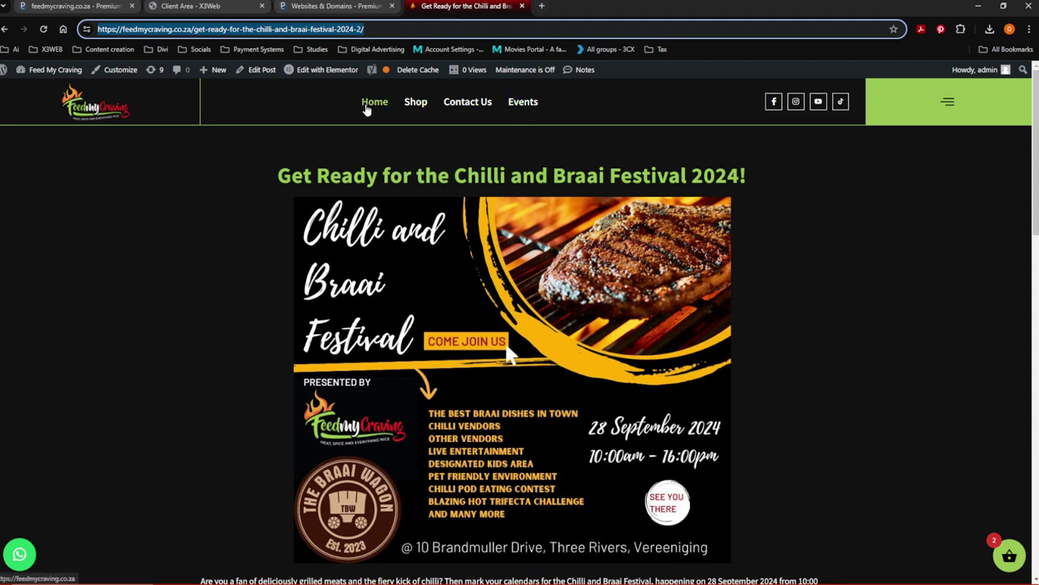
Step: Browse the Events page's Upcoming Events list to find the Chilli and Braai Festival post
left_click(513, 107)
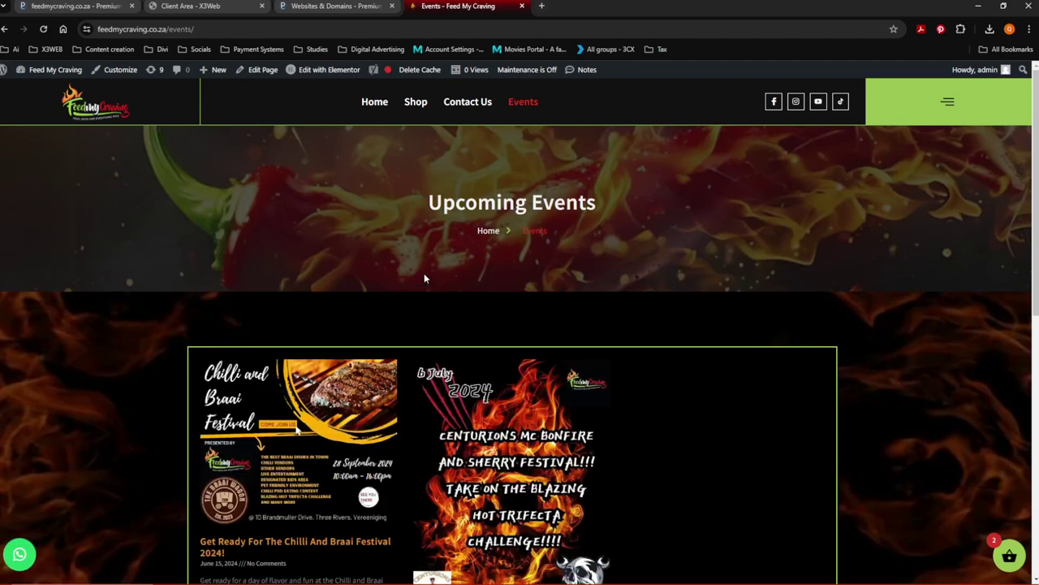
scroll(424, 280, "down", 1)
scroll(239, 291, "down", 2)
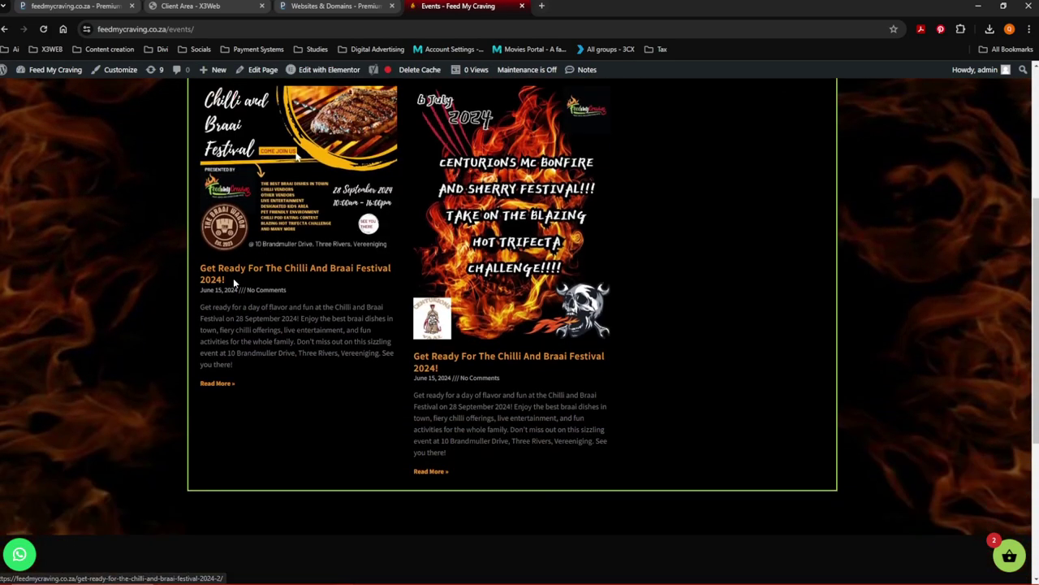
scroll(342, 282, "down", 1)
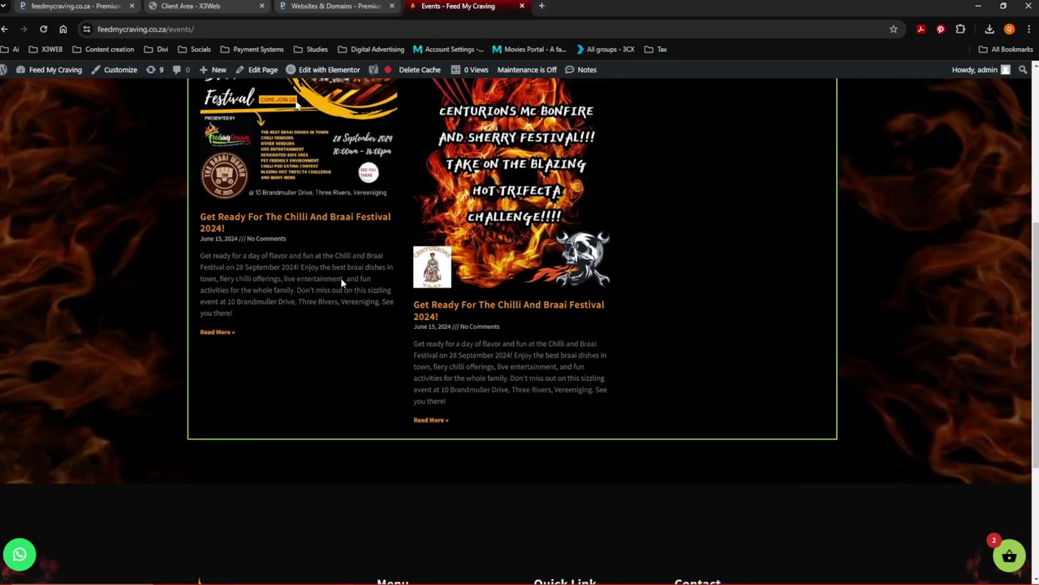
scroll(342, 281, "down", 3)
scroll(342, 282, "up", 6)
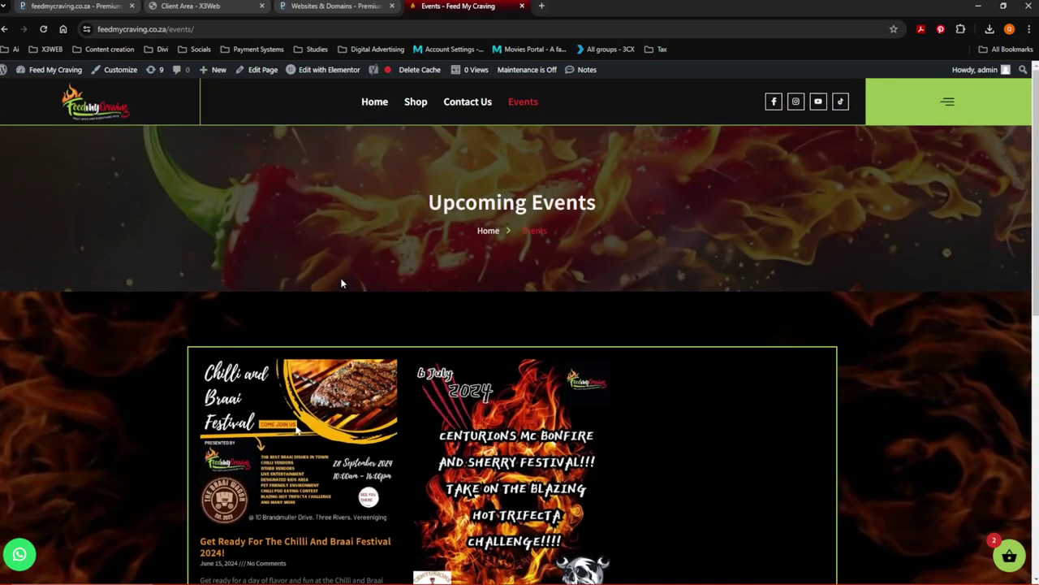
left_click(218, 33)
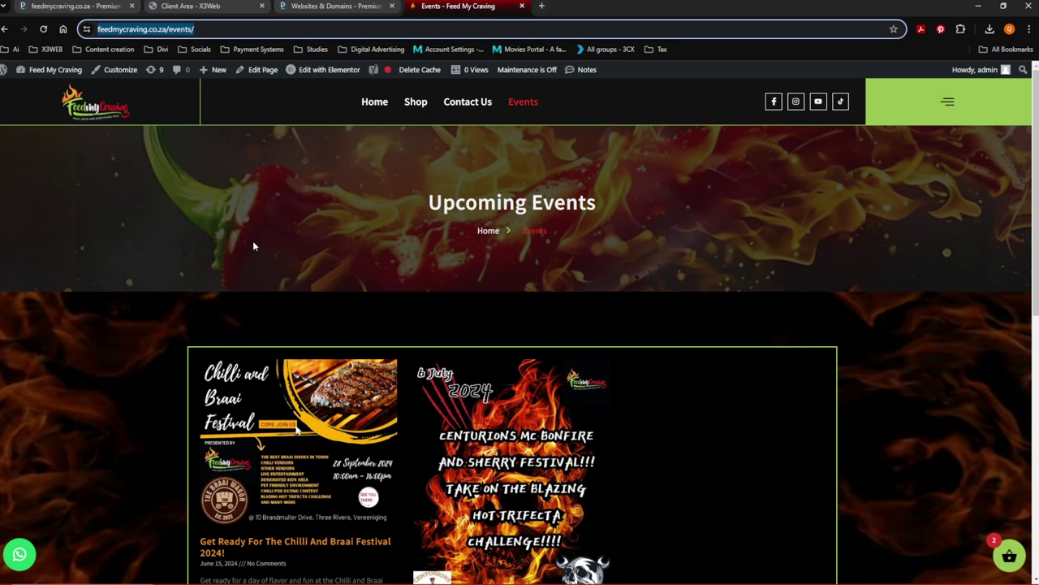
scroll(350, 281, "down", 6)
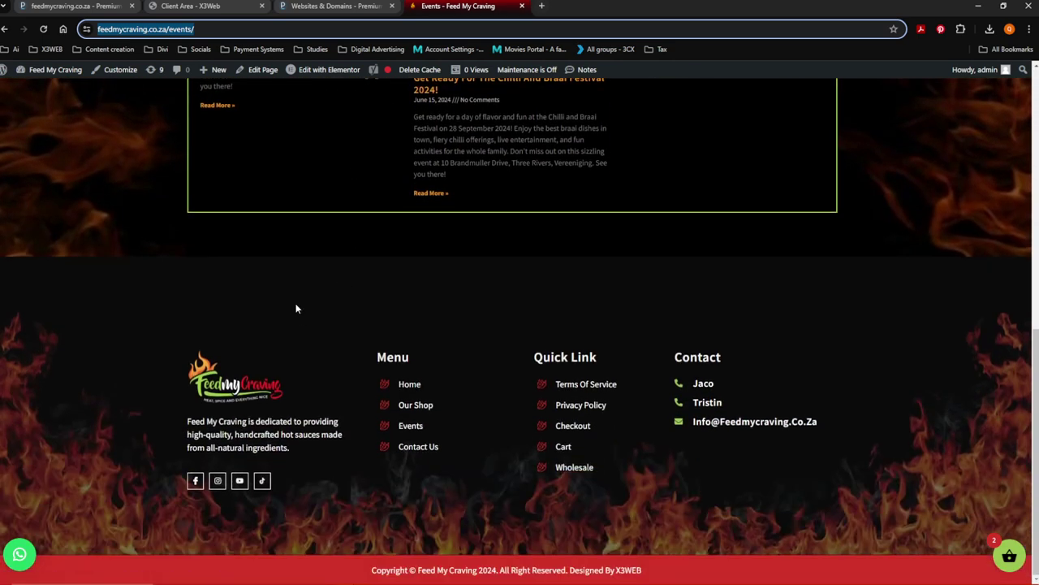